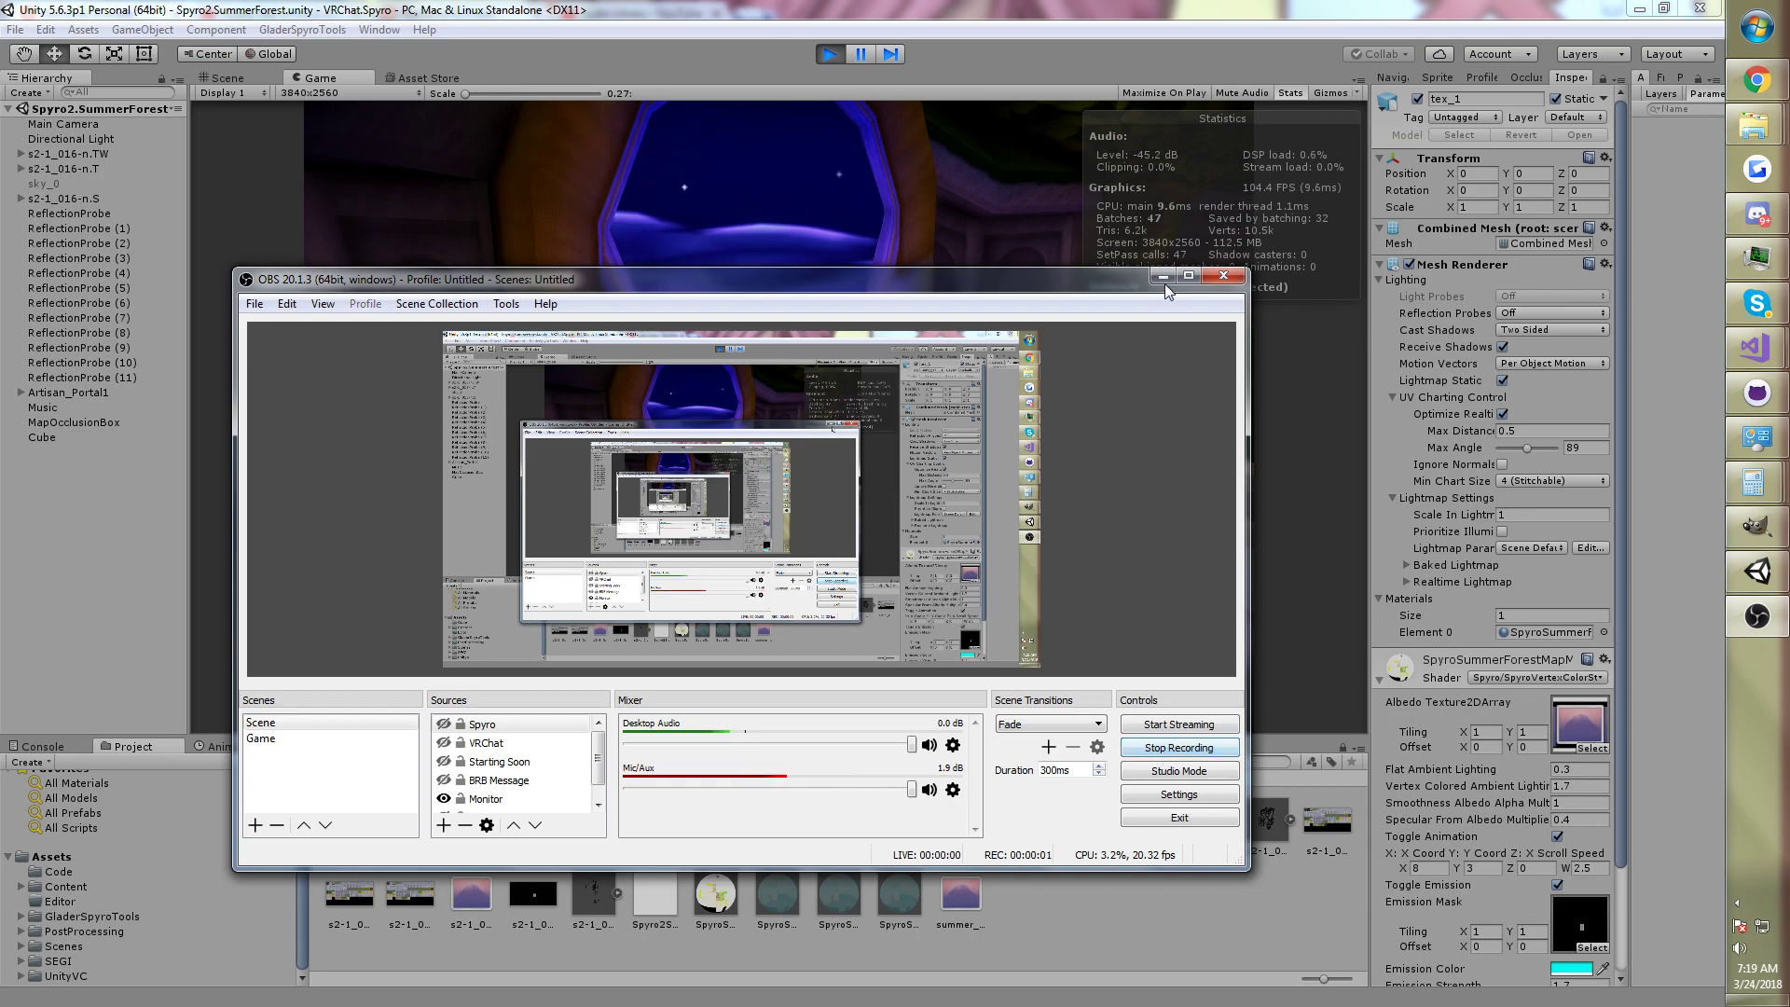
Step: Minimize the recorder window and examine the stone floor texture in front of the portal in the running scene
left_click(1164, 278)
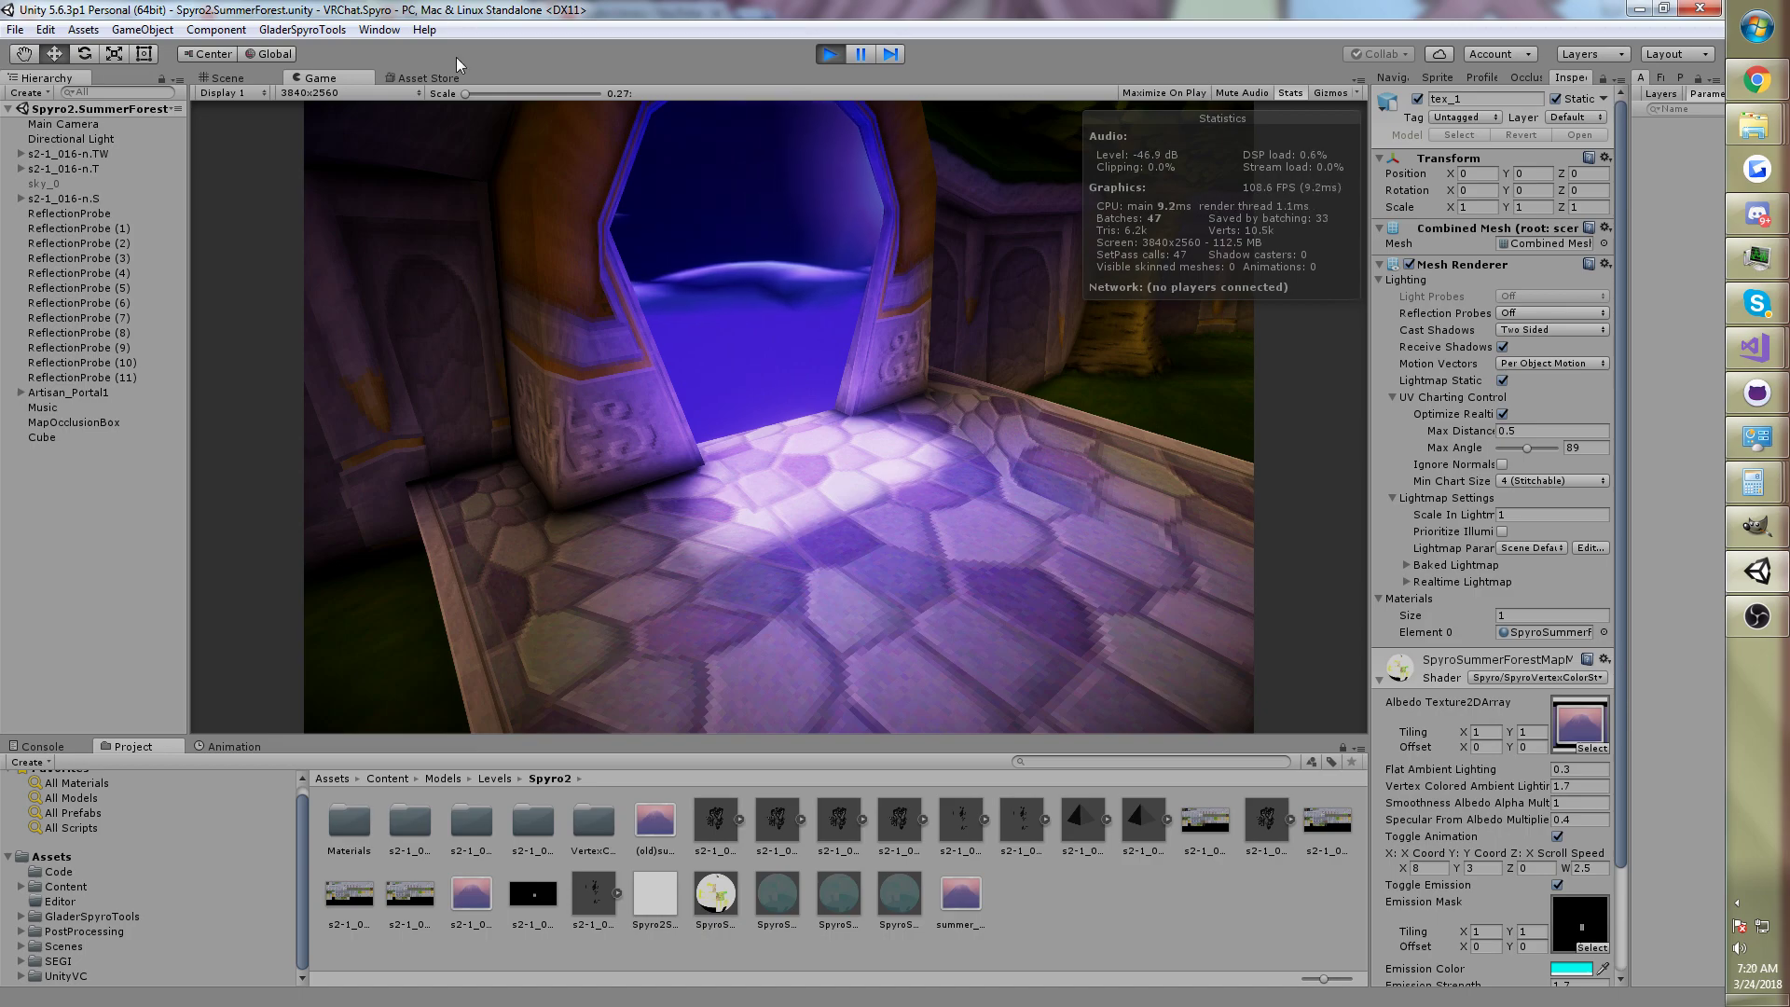
key("w")
right_click_drag(798, 339, 893, 367)
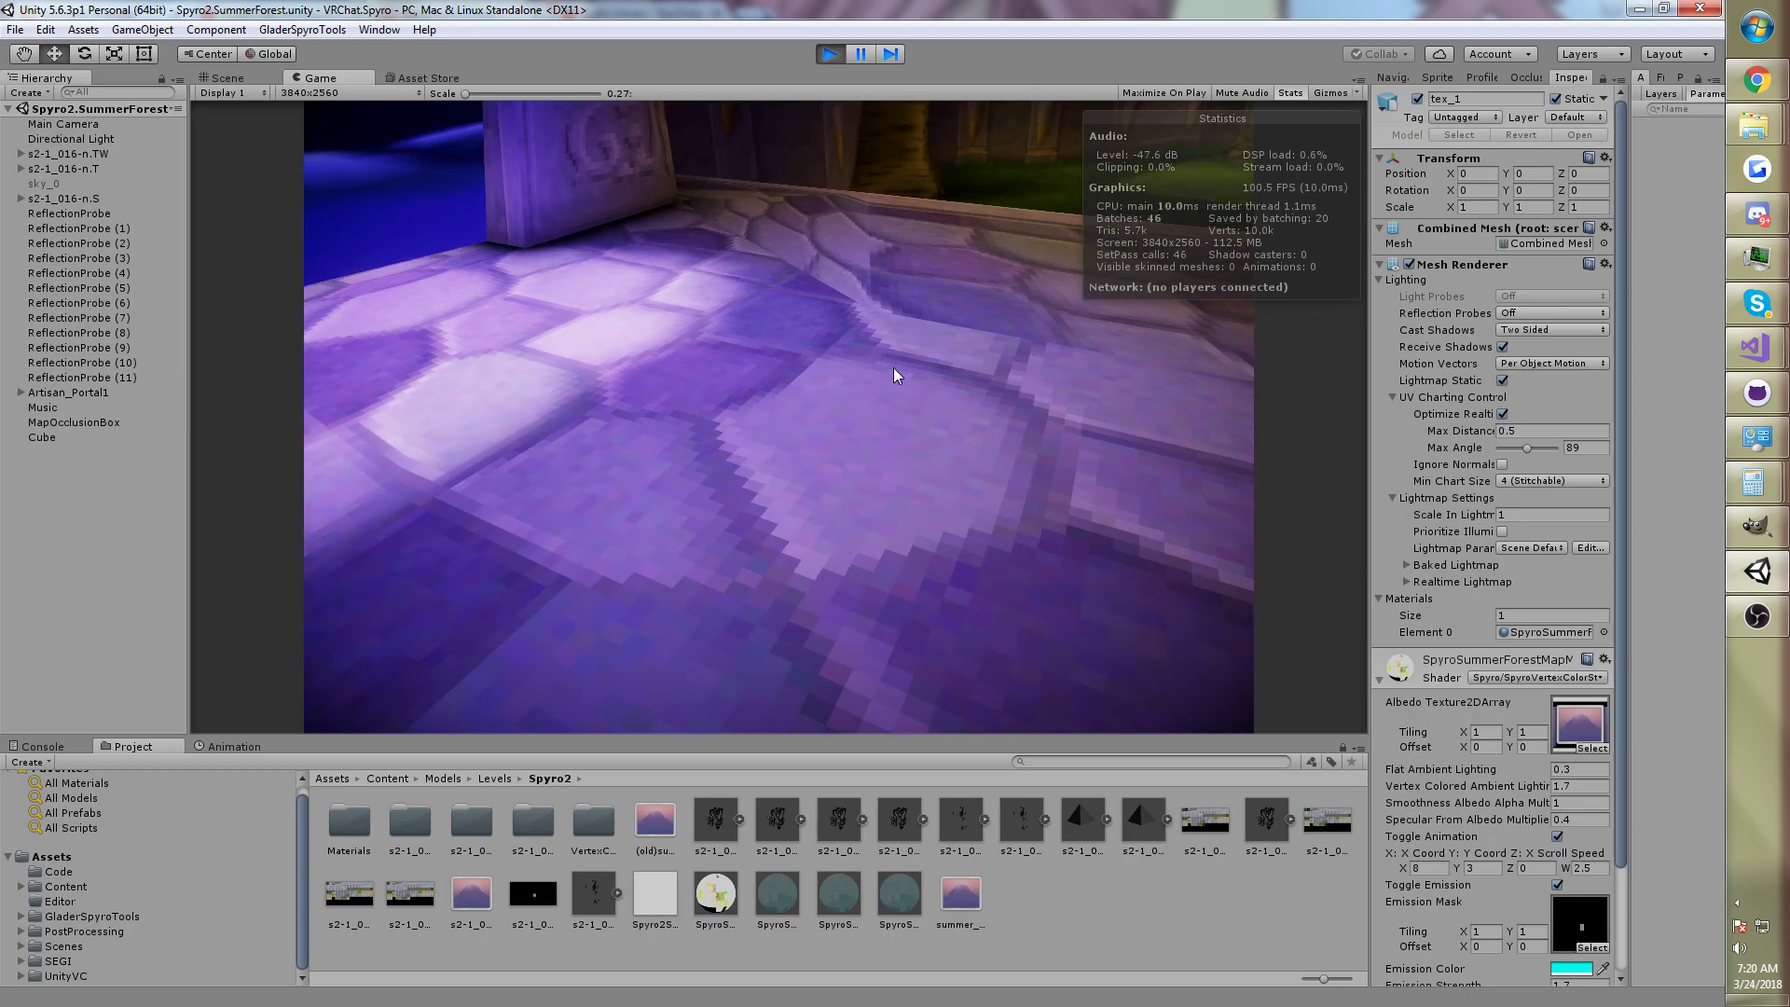
right_click_drag(893, 367, 932, 451)
key("w")
key("s")
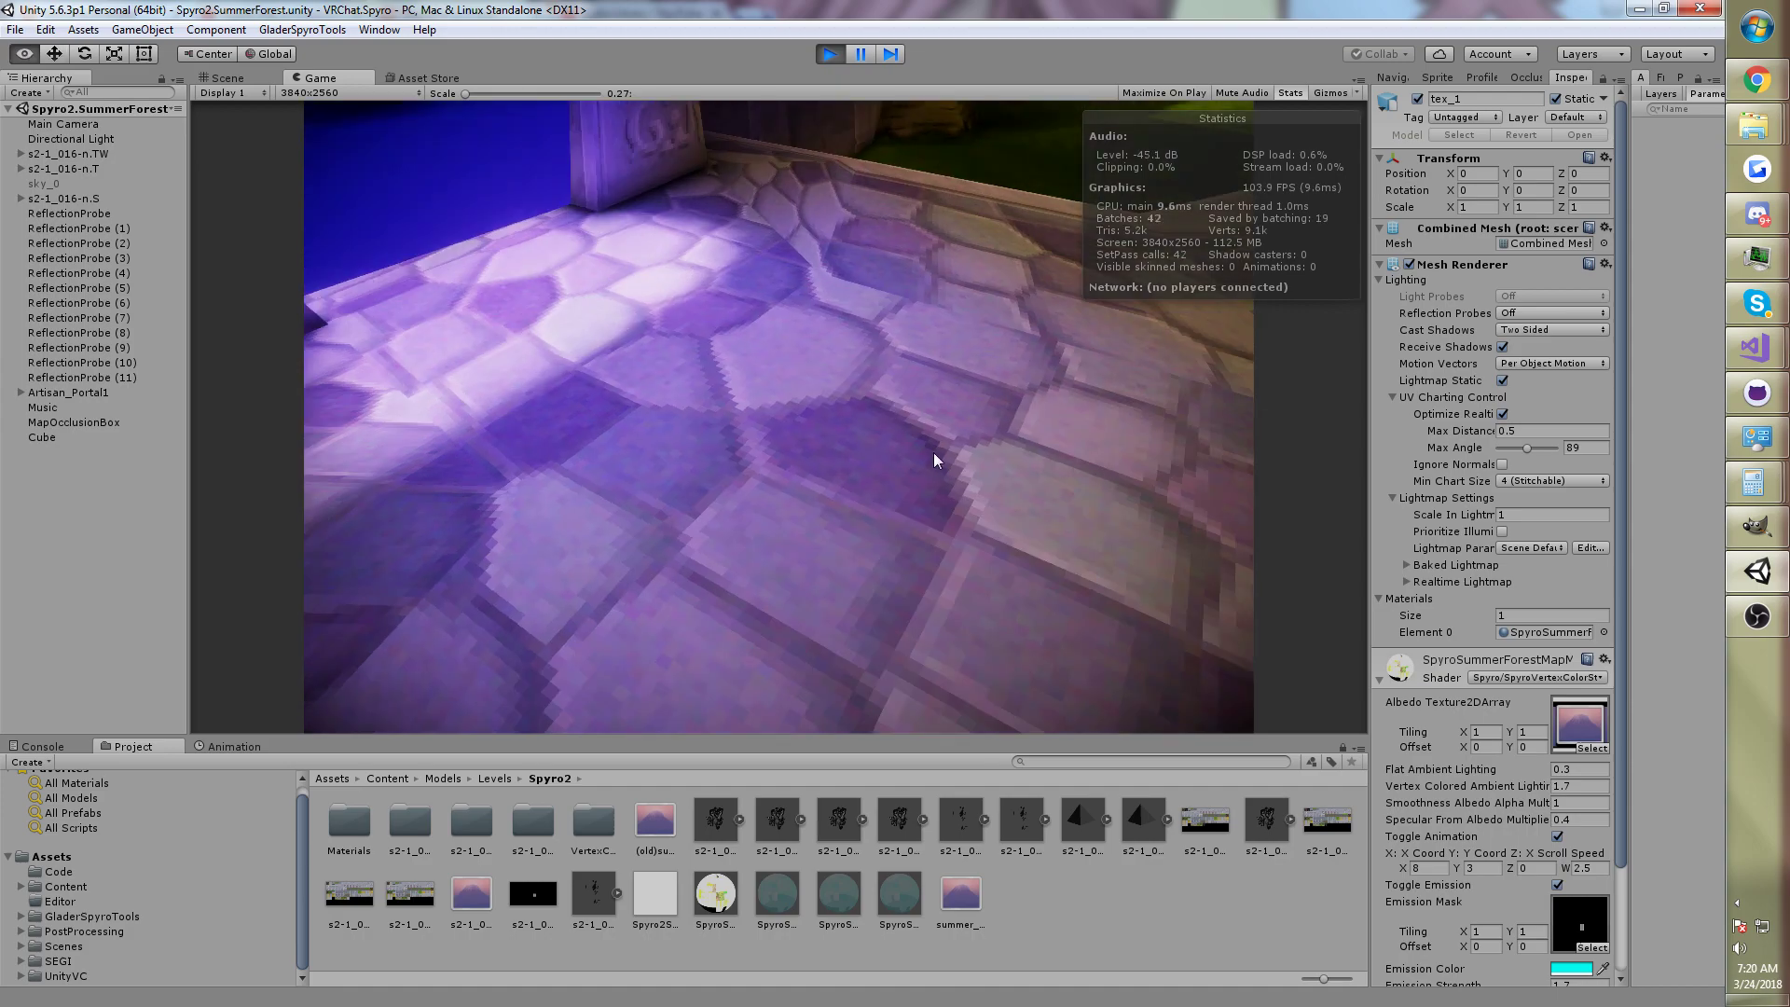
Step: Set the Filter Mode of the s2-1_016-n.T_high2 texture array asset to 1
key("alt+Tab")
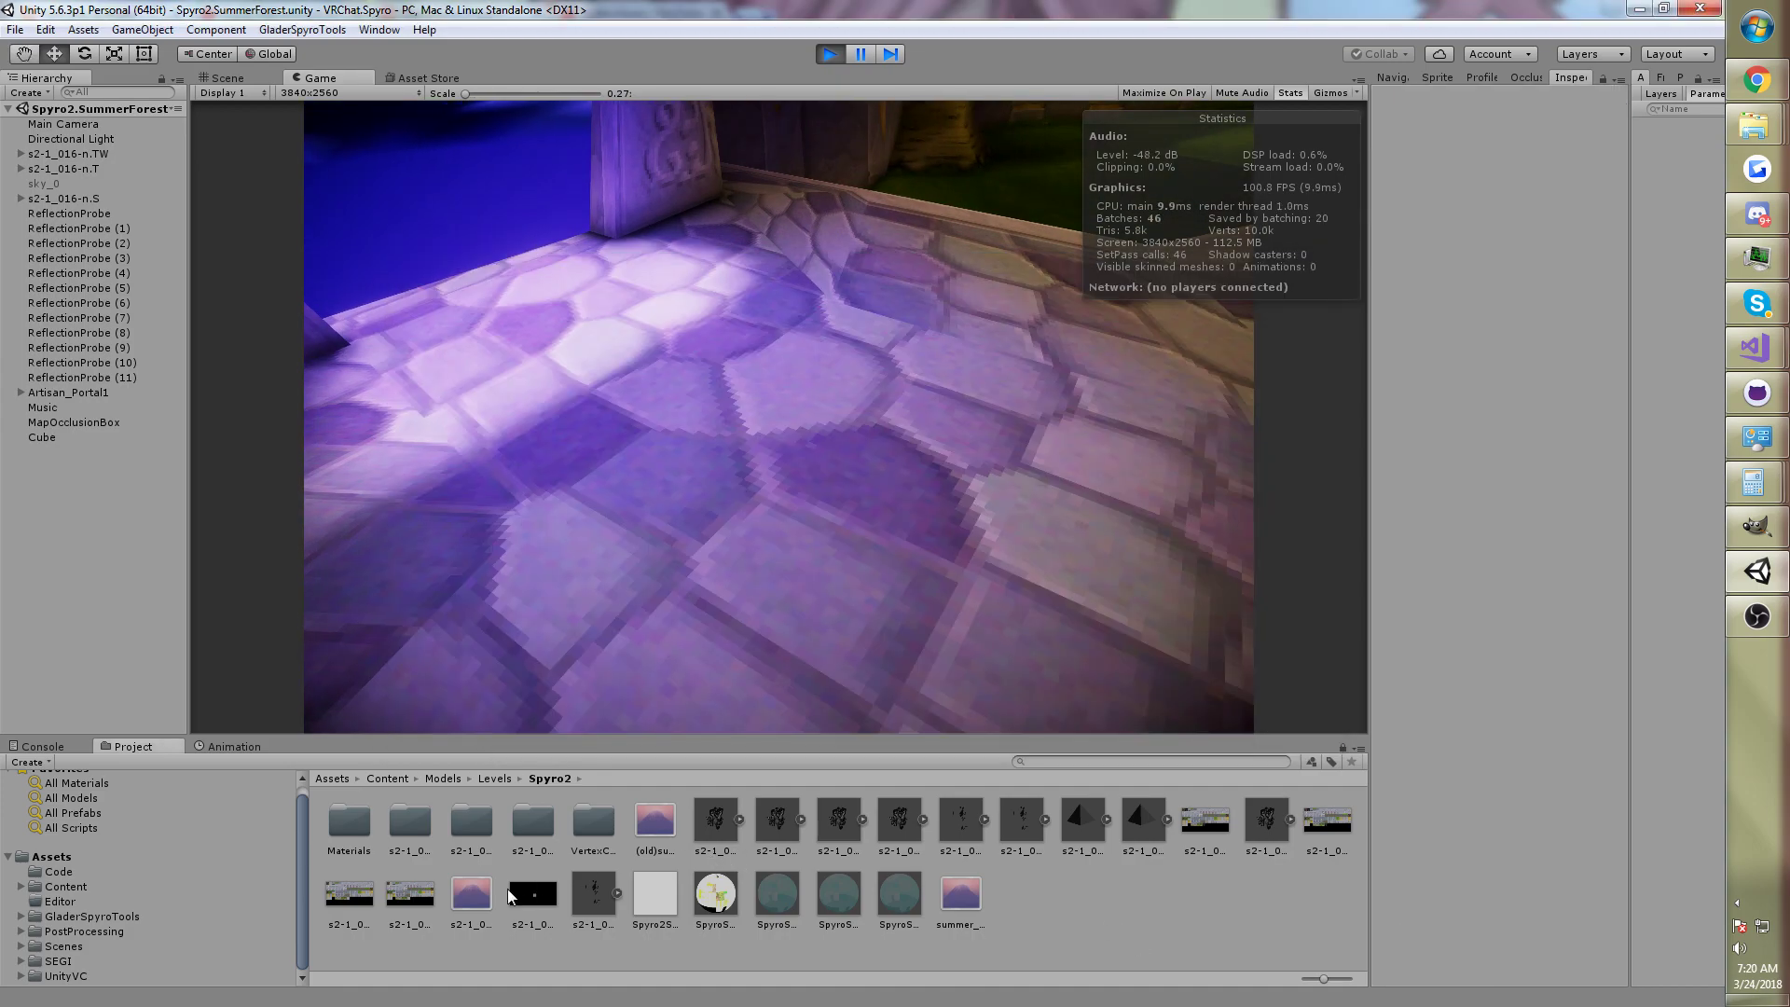
left_click(483, 891)
left_click(1497, 275)
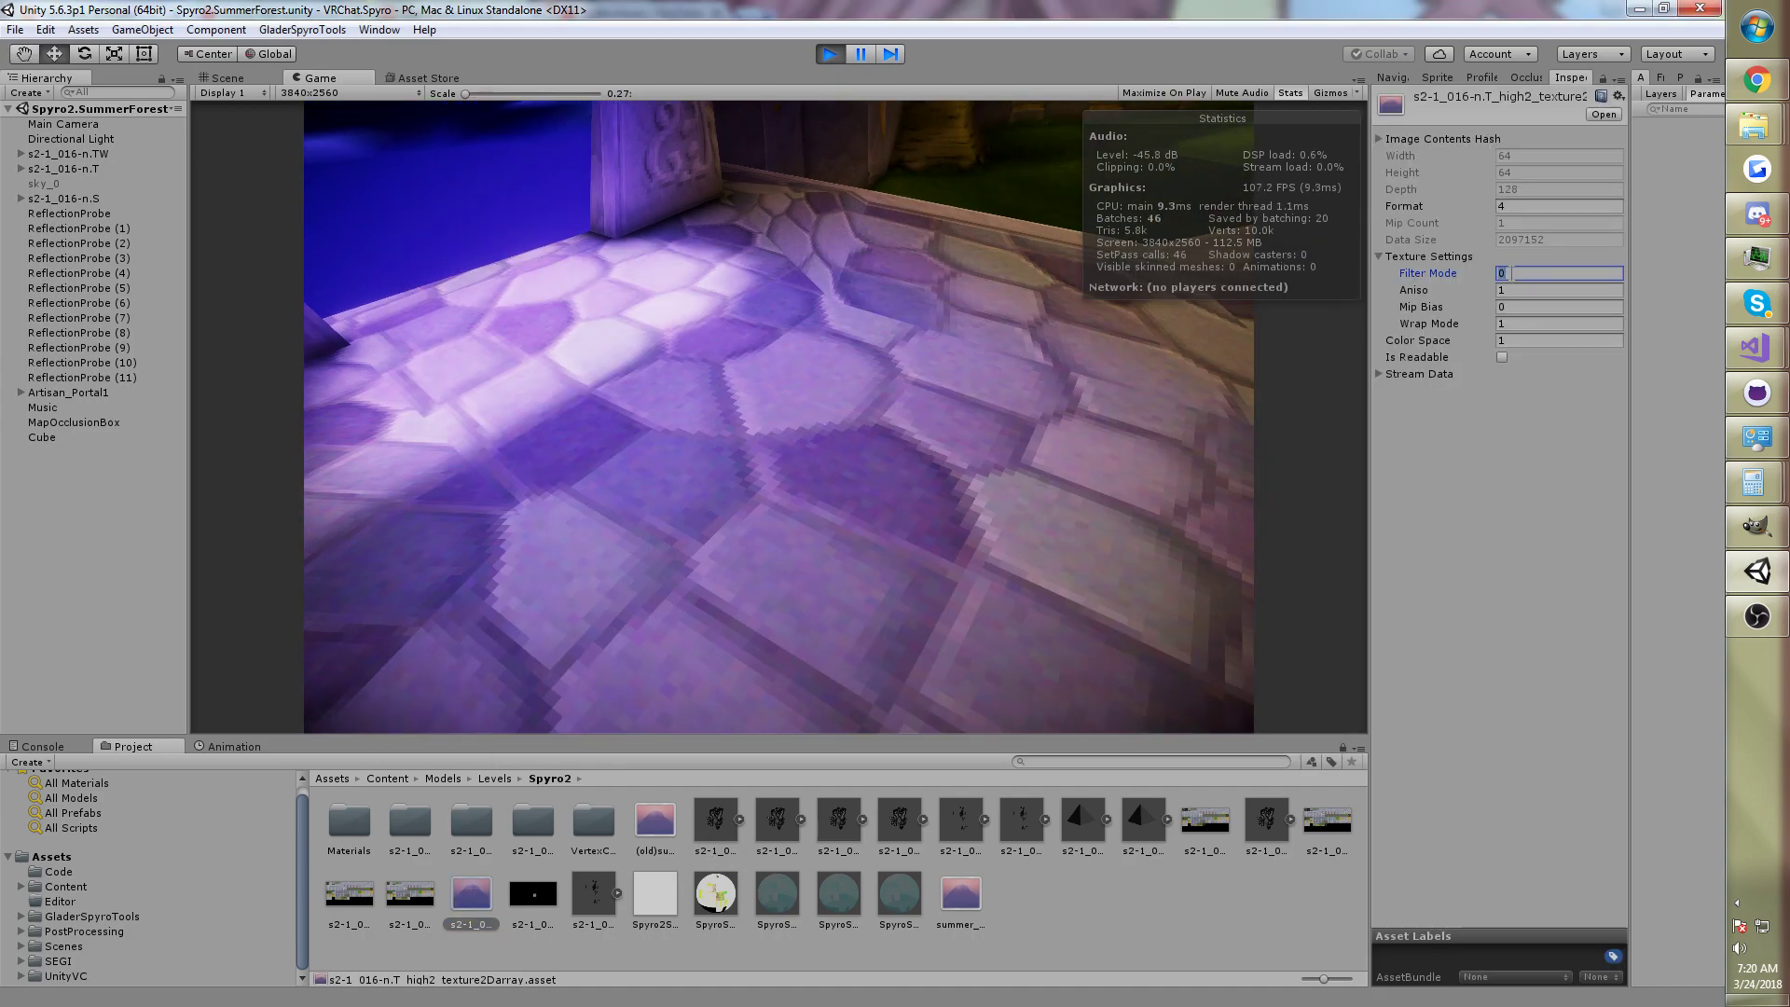
type("1")
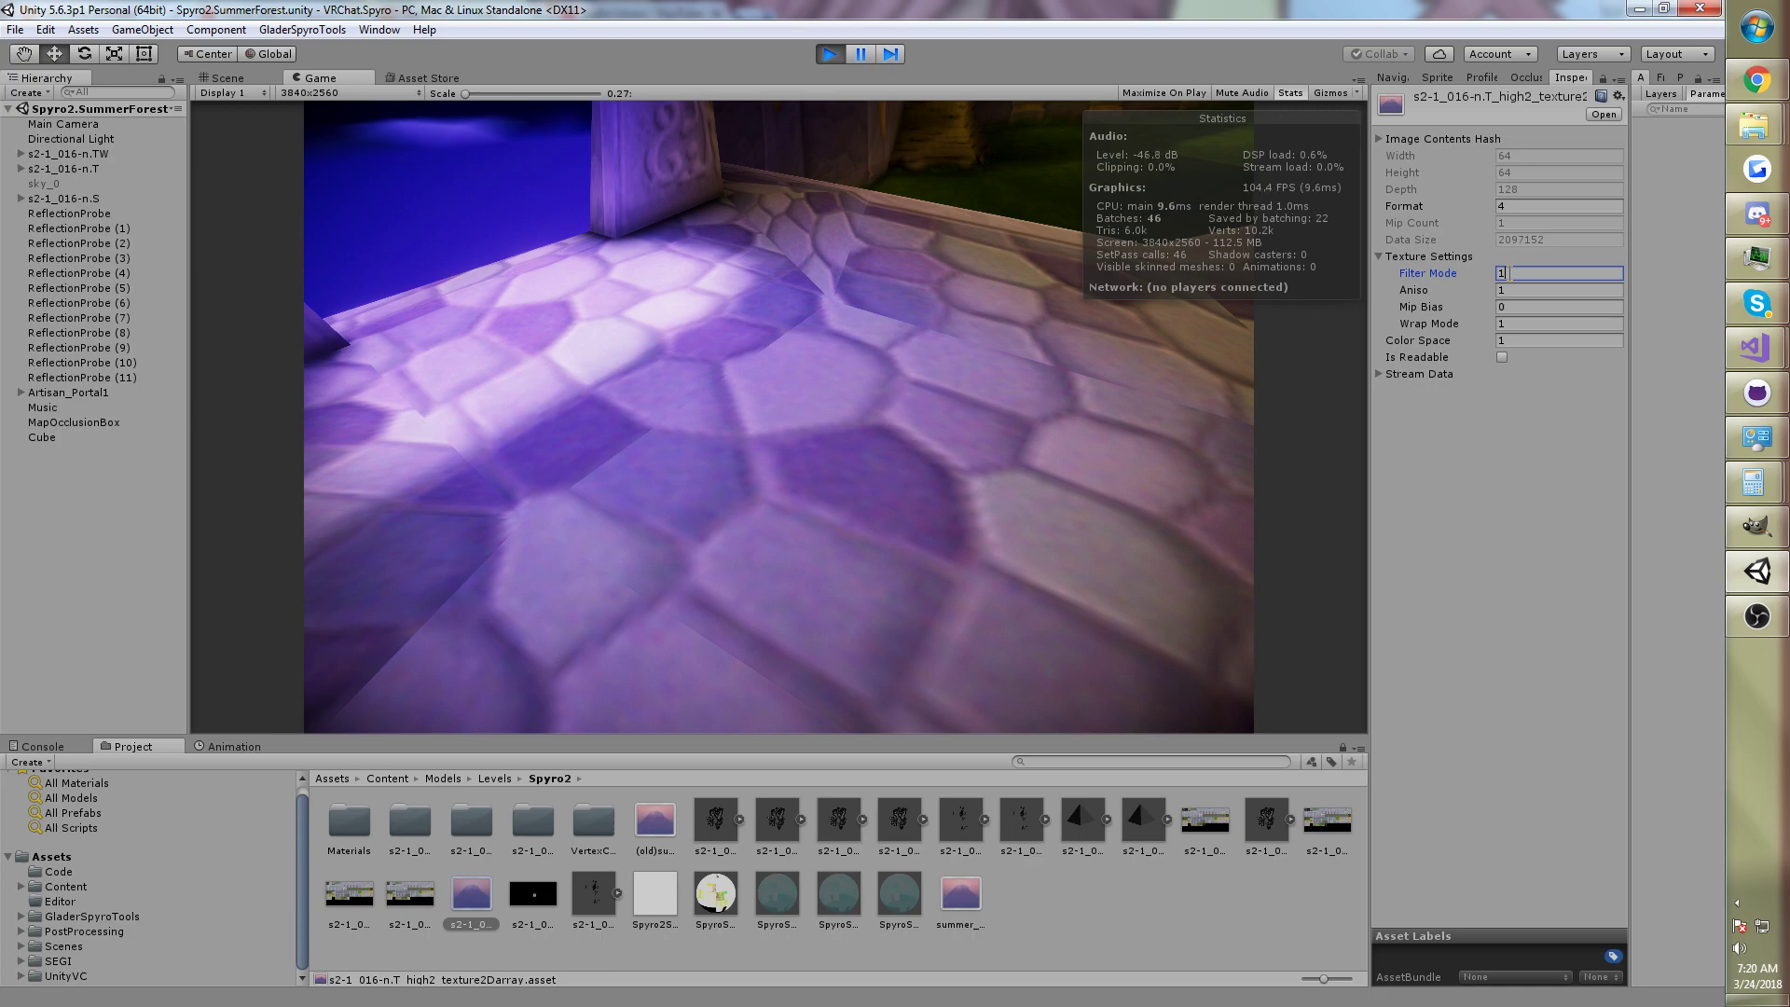
left_click(934, 349)
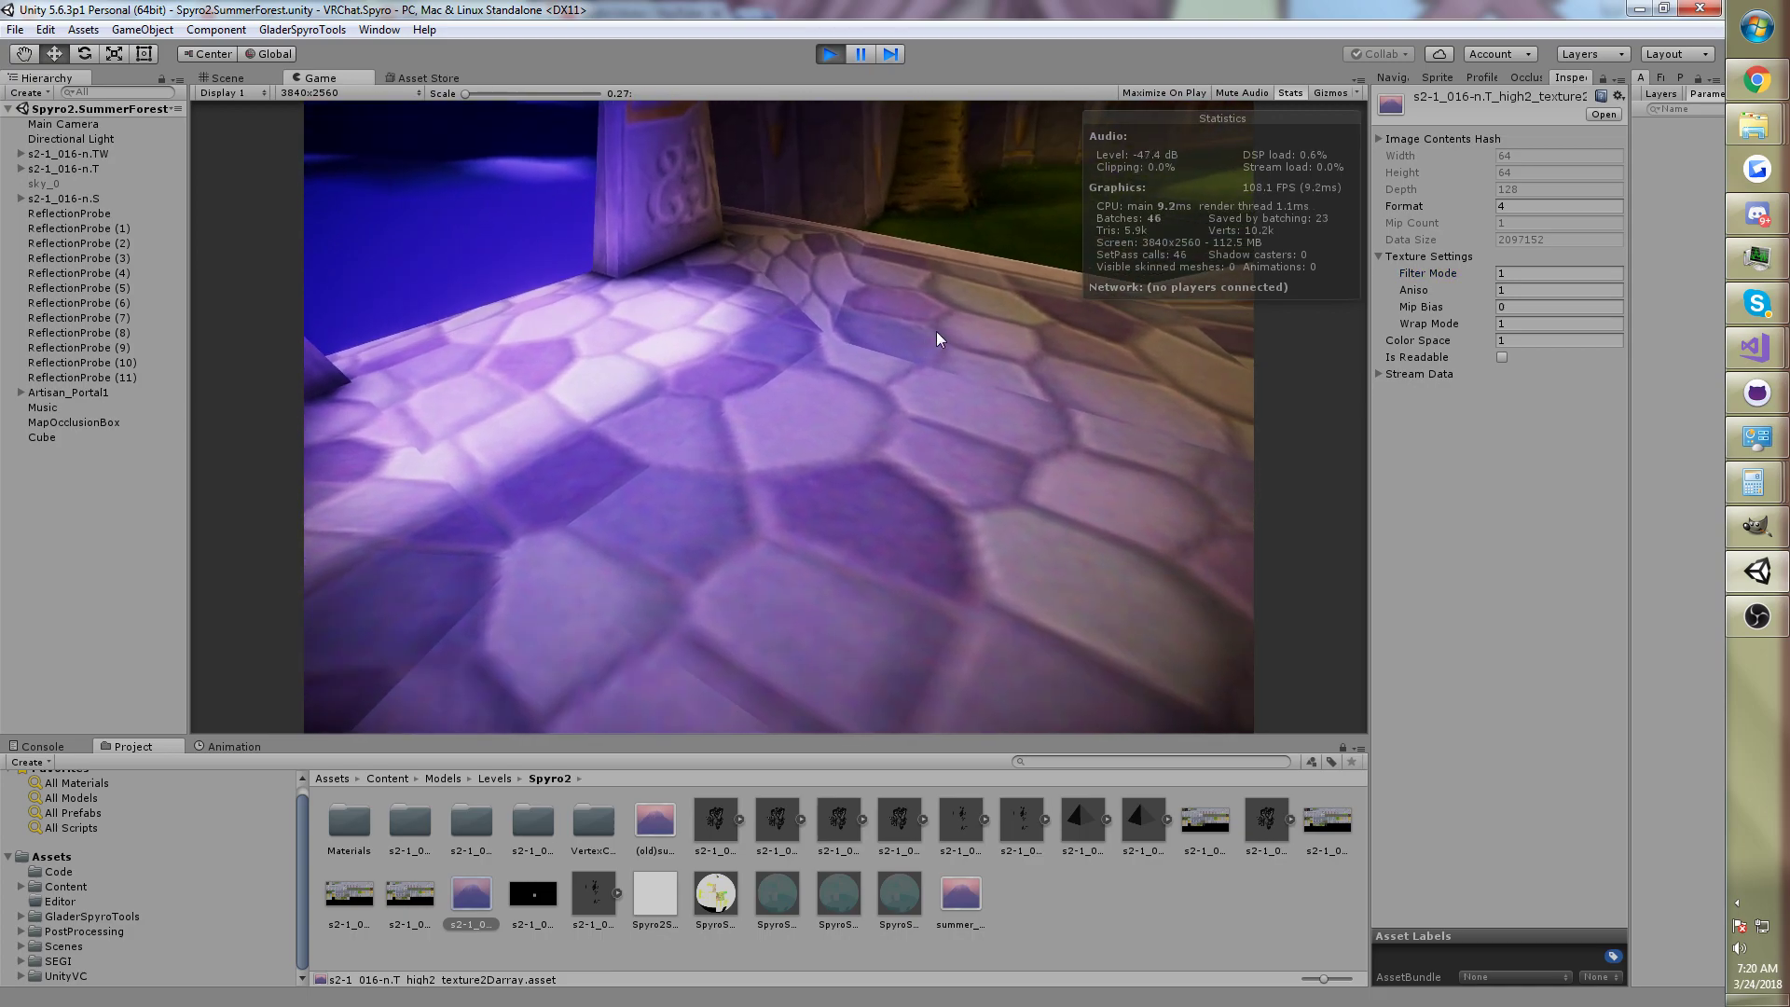
Step: Inspect the portal floor up close and undo the texture array's Filter Mode change
key("alt+Tab")
left_click(1084, 875)
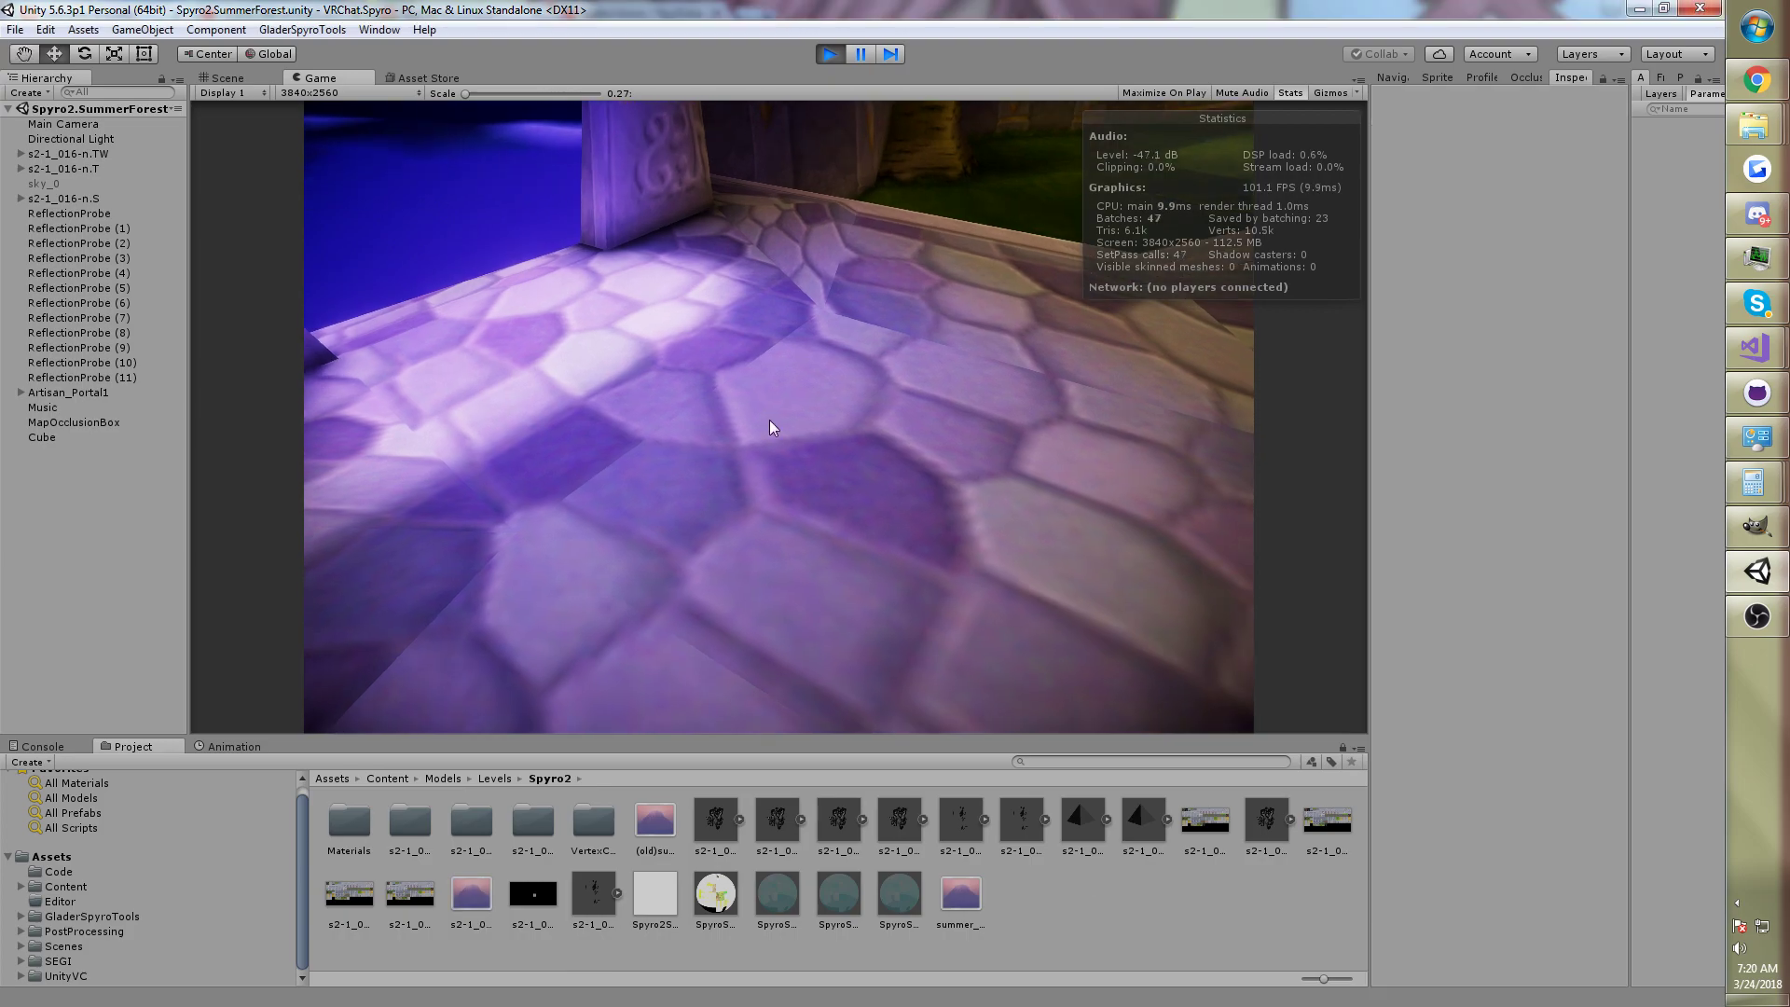
key("w")
key("ctrl+z")
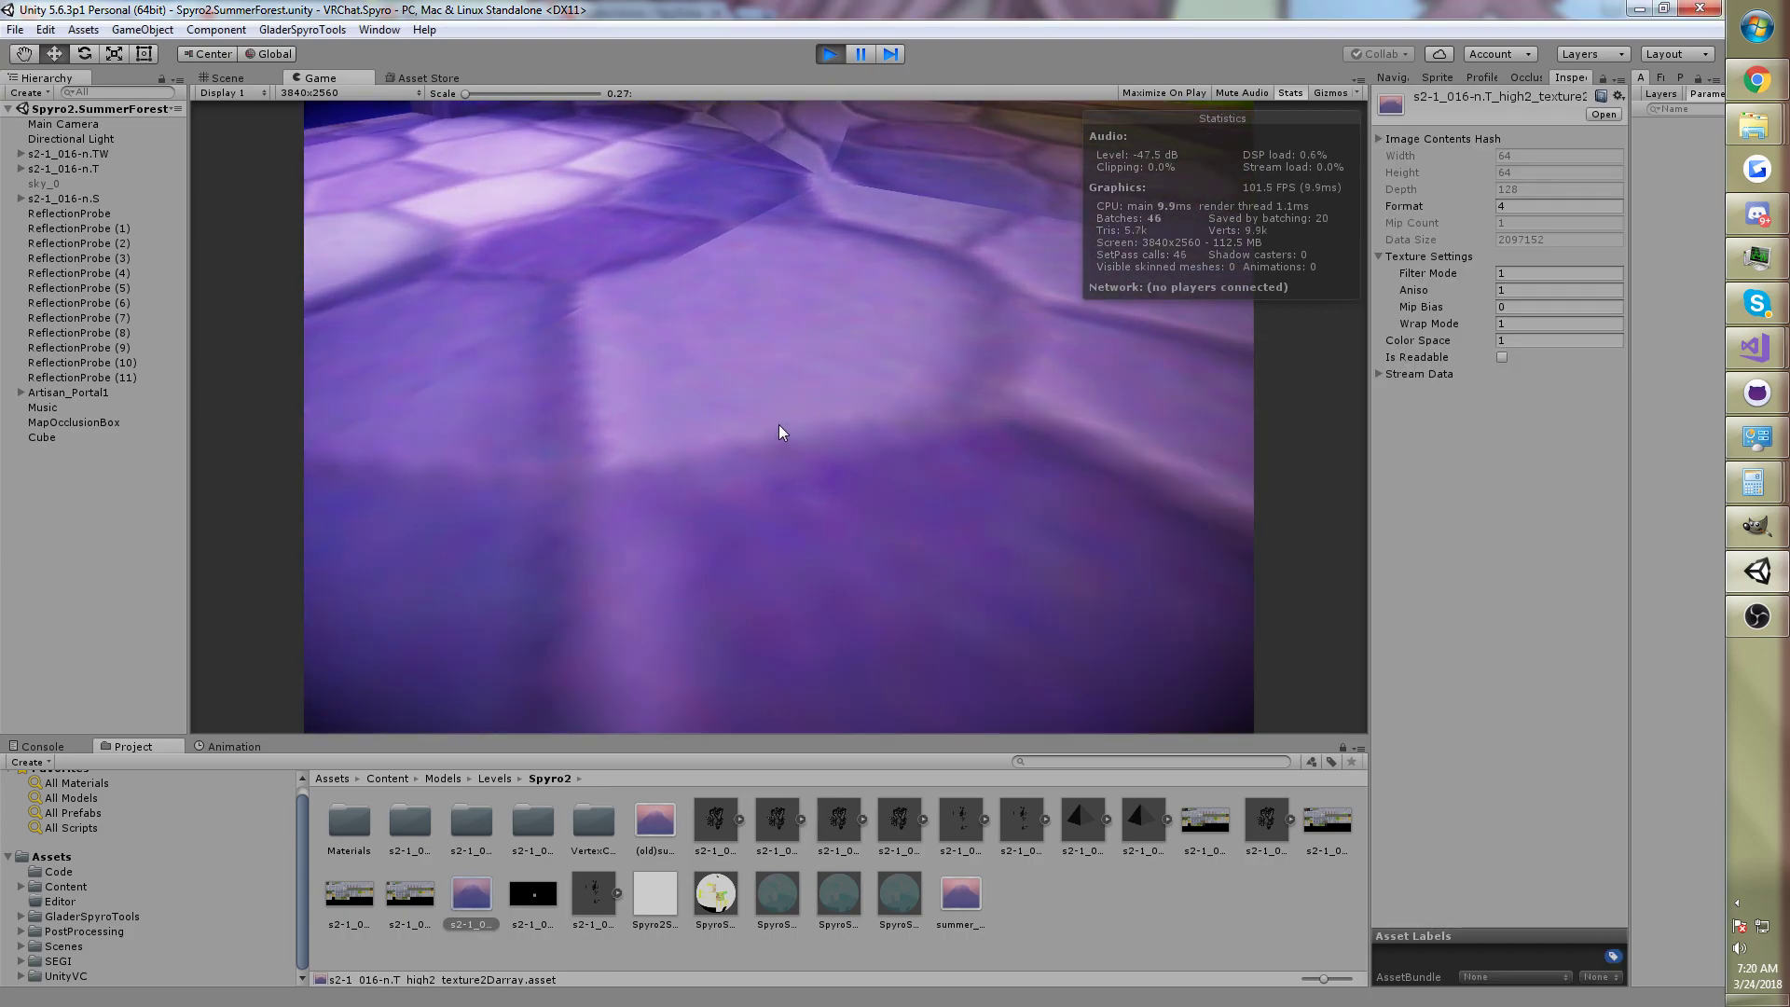
key("ctrl+z")
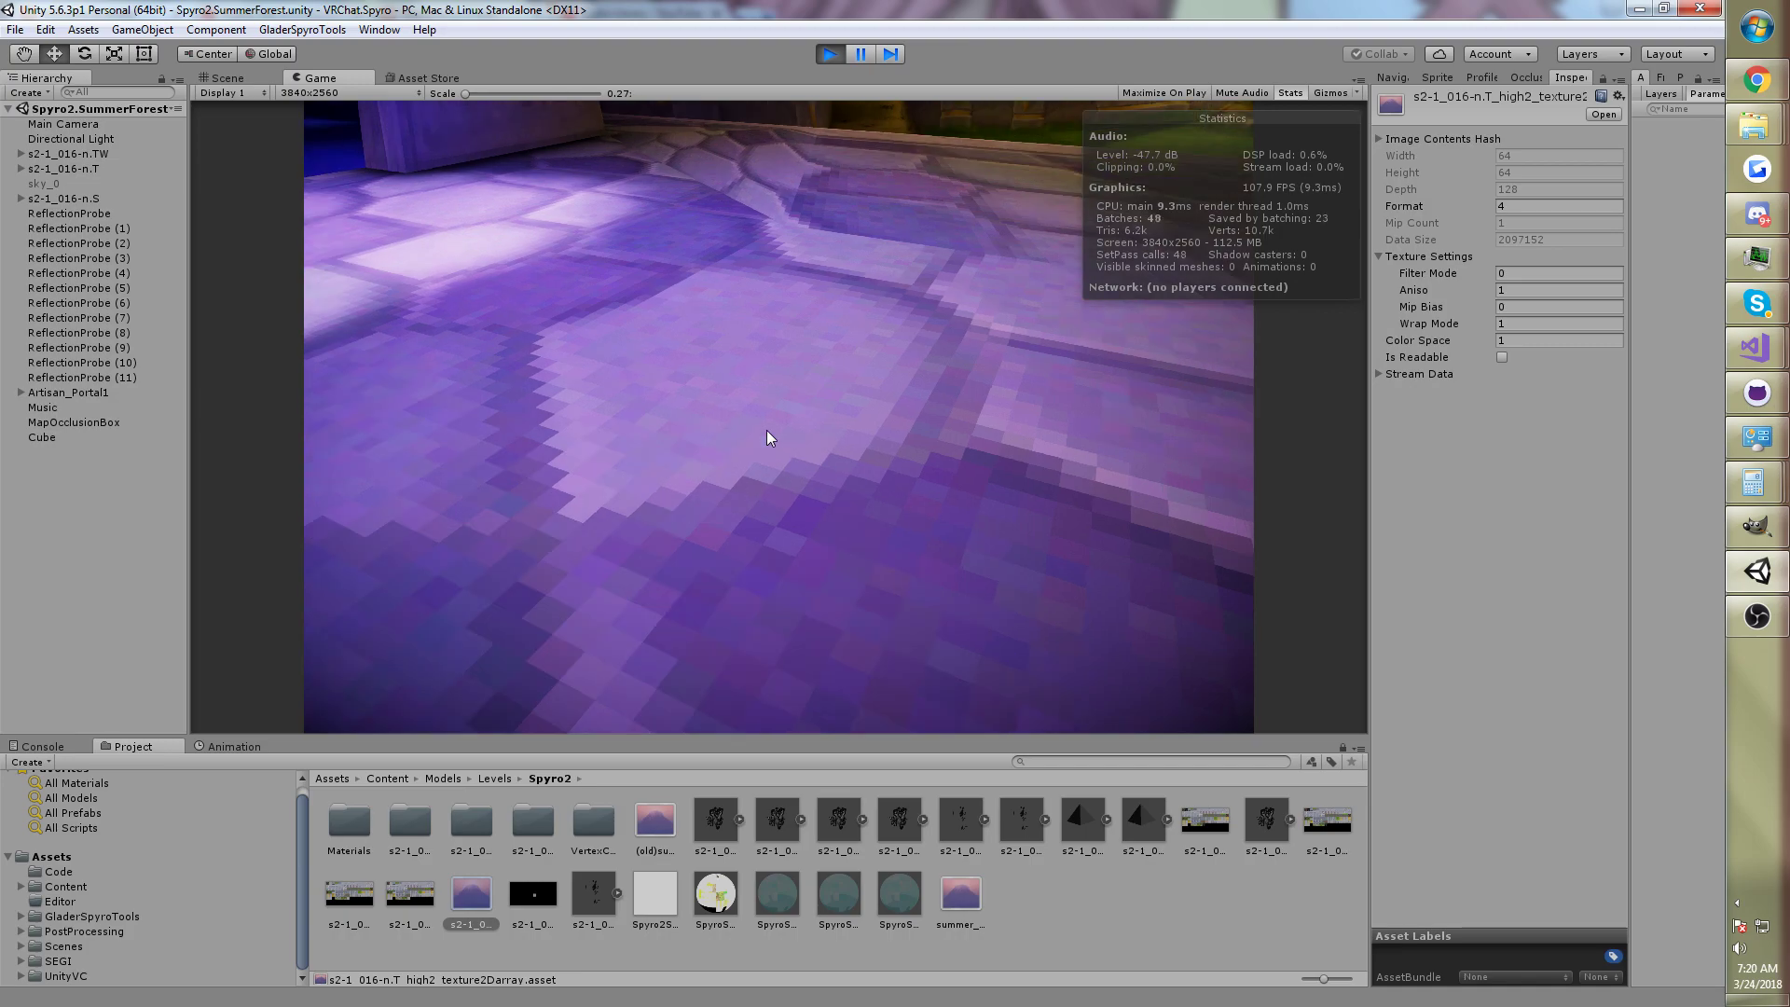
Step: Switch the game view resolution to 1920x1280 and fly to the carved gem wall on the grass
key("w")
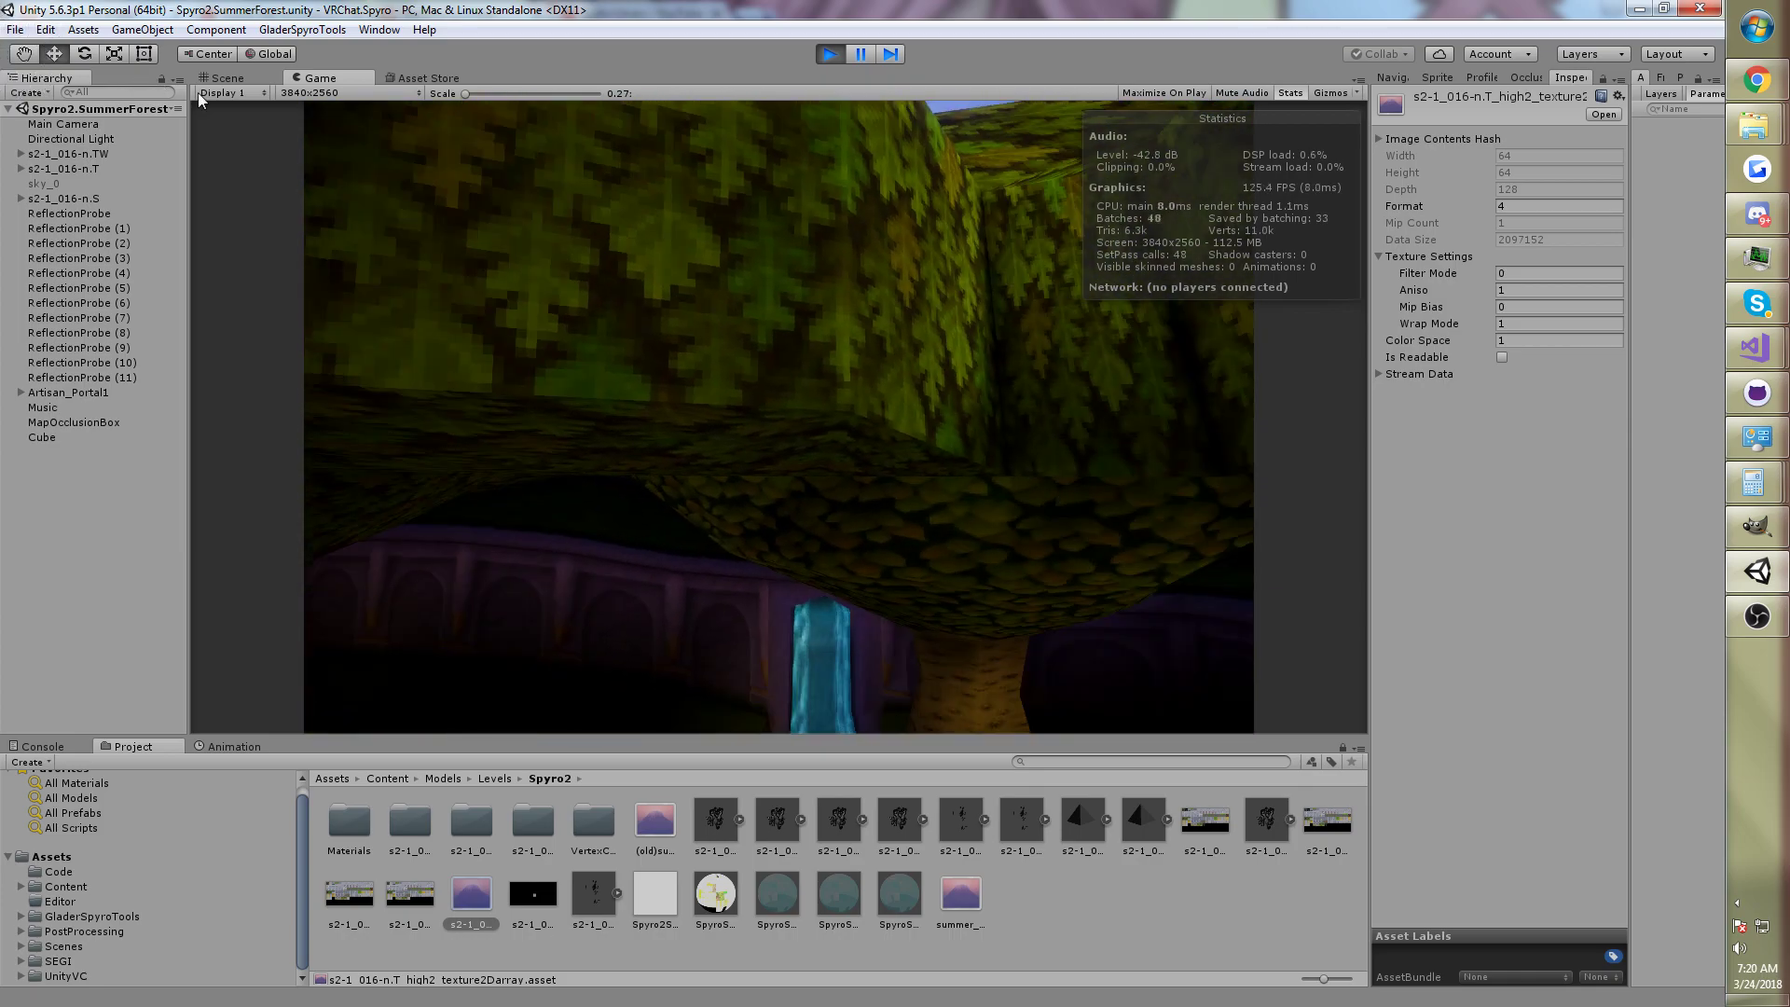
left_click(312, 91)
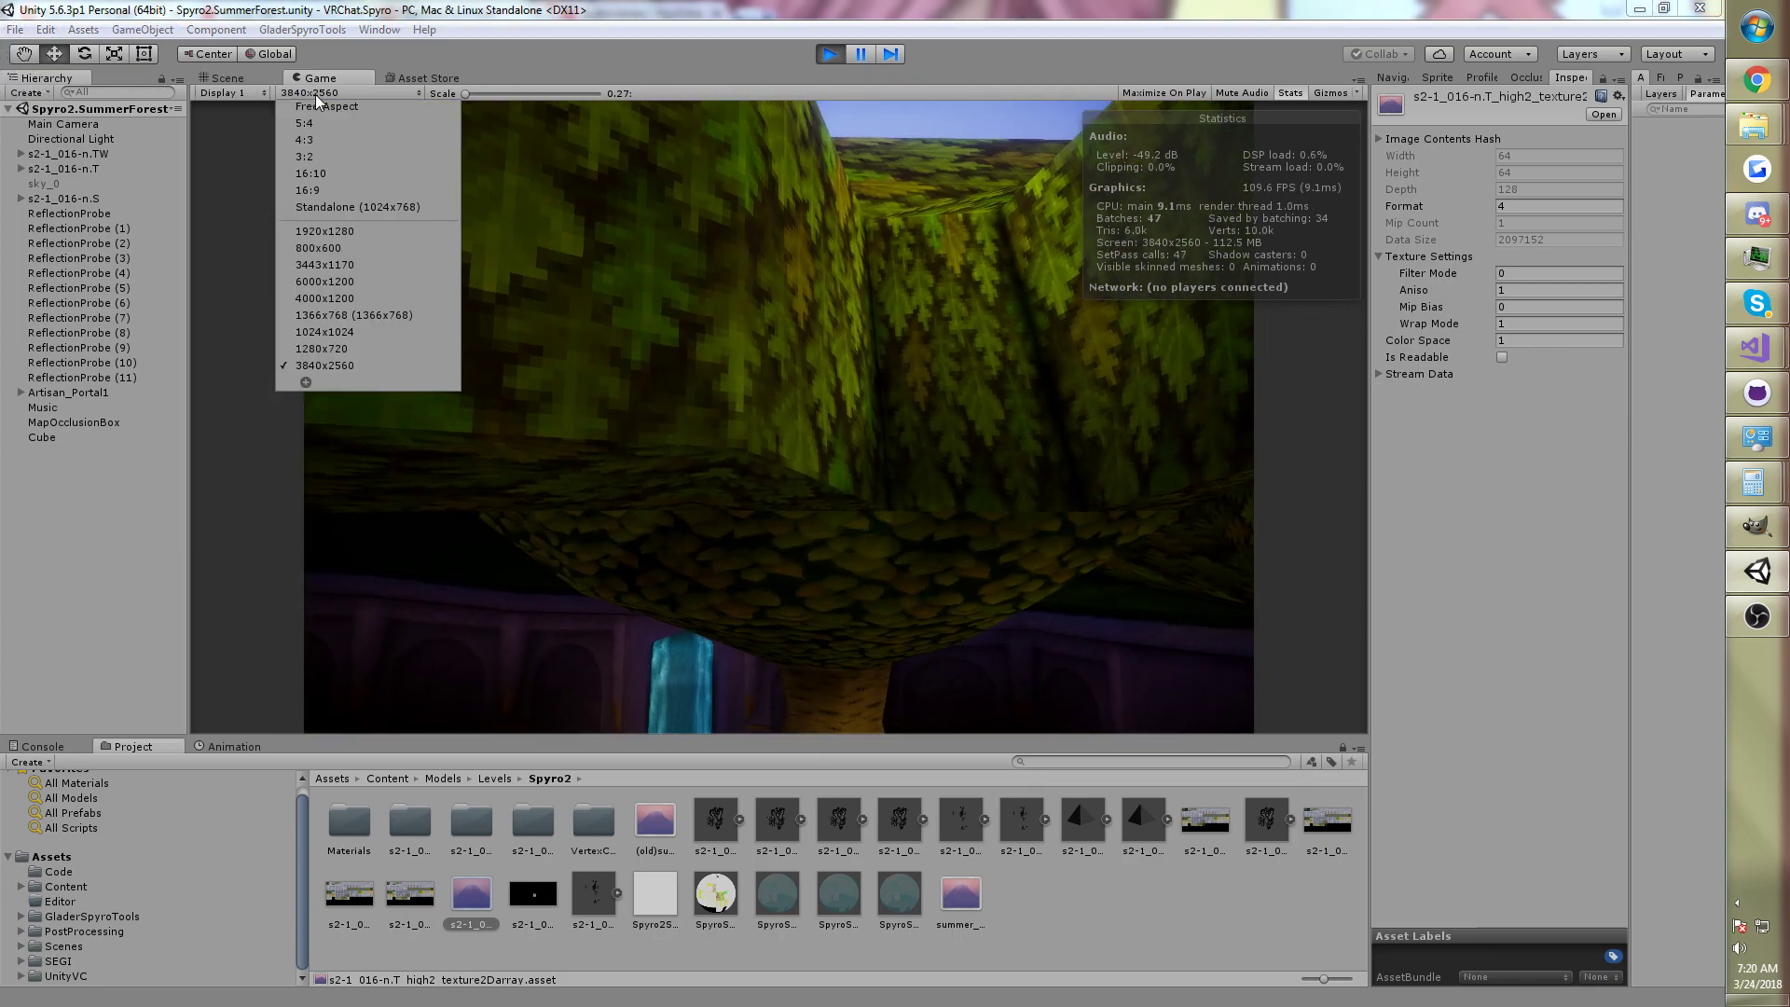
left_click(363, 231)
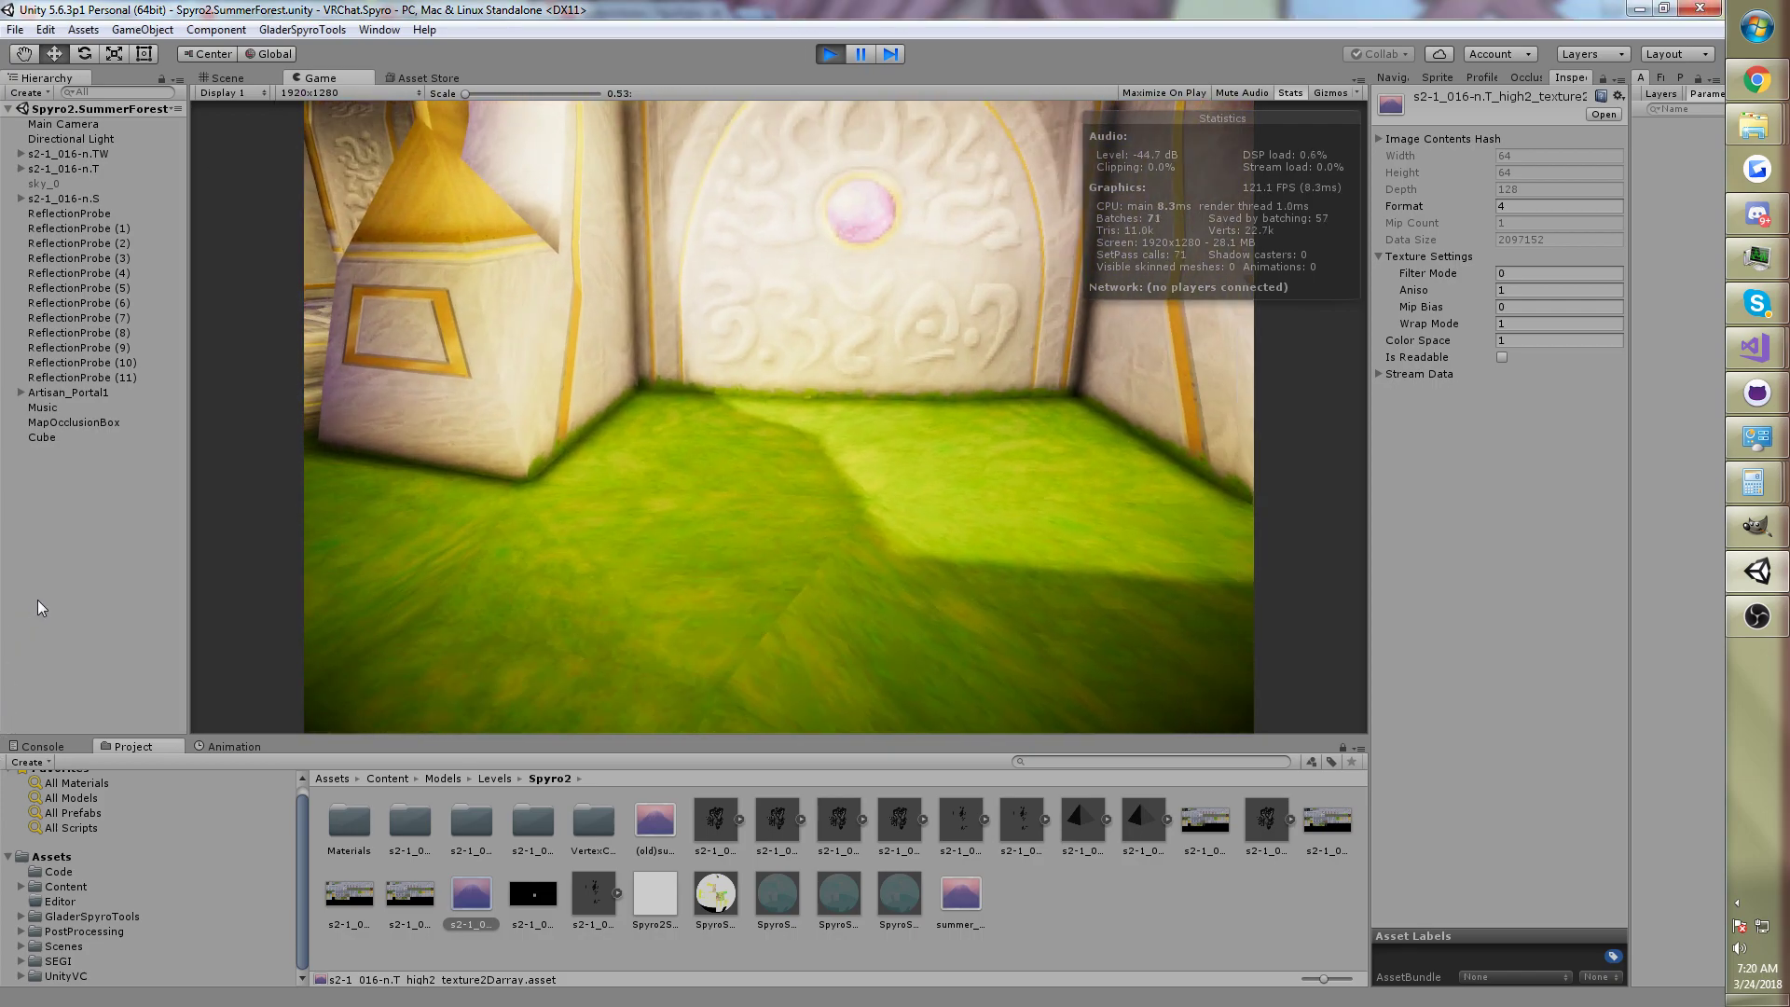
left_click(37, 601)
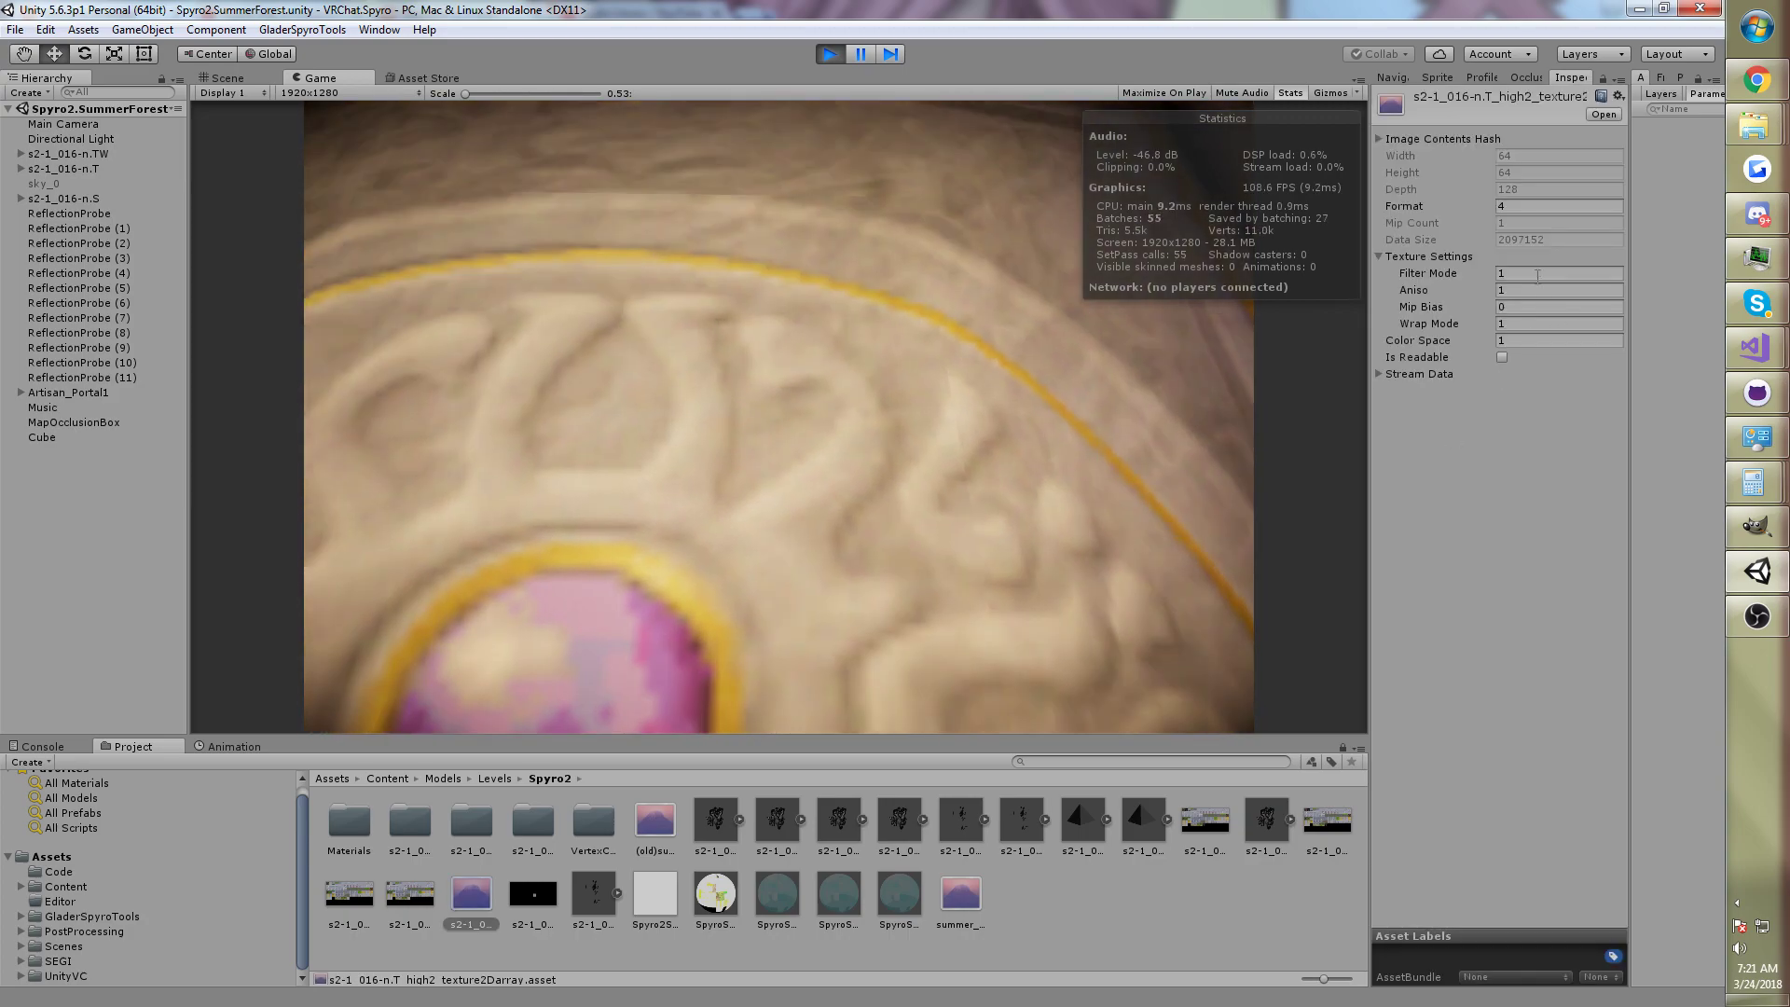
Step: Set the Filter Mode of the s2-1_016-n.T_high2 texture array to 0
left_click(1537, 273)
type("0")
key("Return")
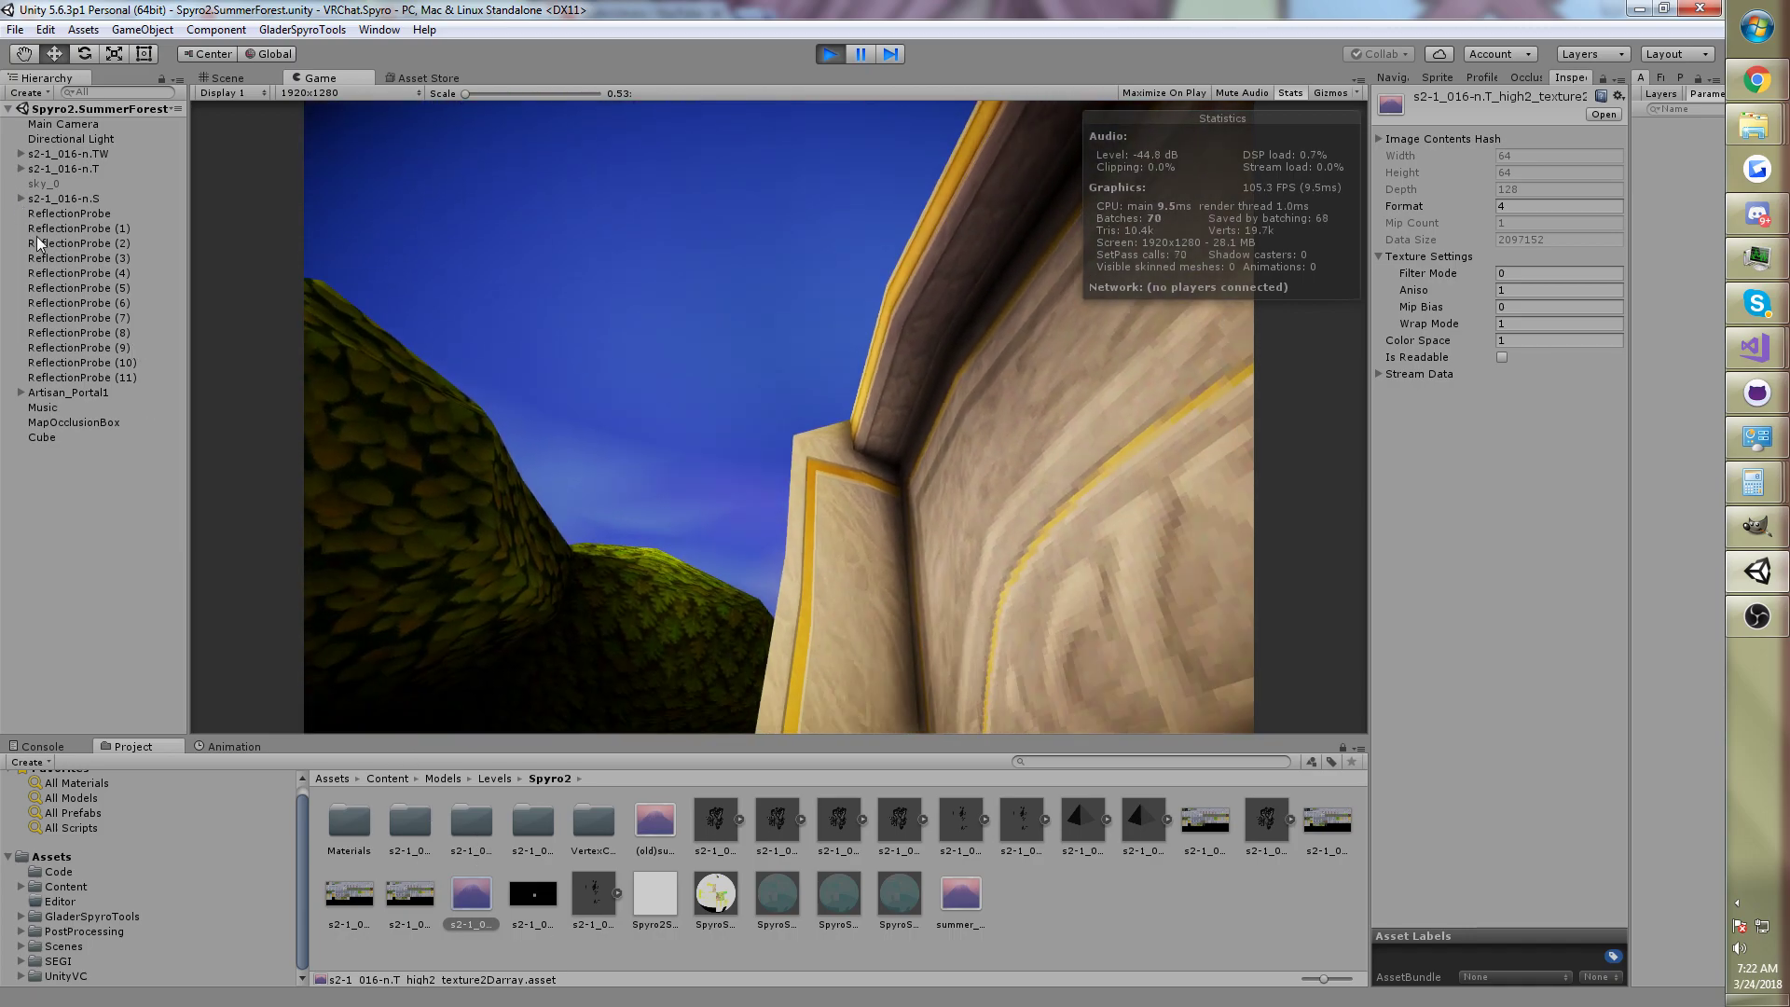
Step: Expand s2-1_016-n.T, select tex_2 and assign the summer_ texture array asset as its material's Albedo Texture2DArray
left_click(20, 168)
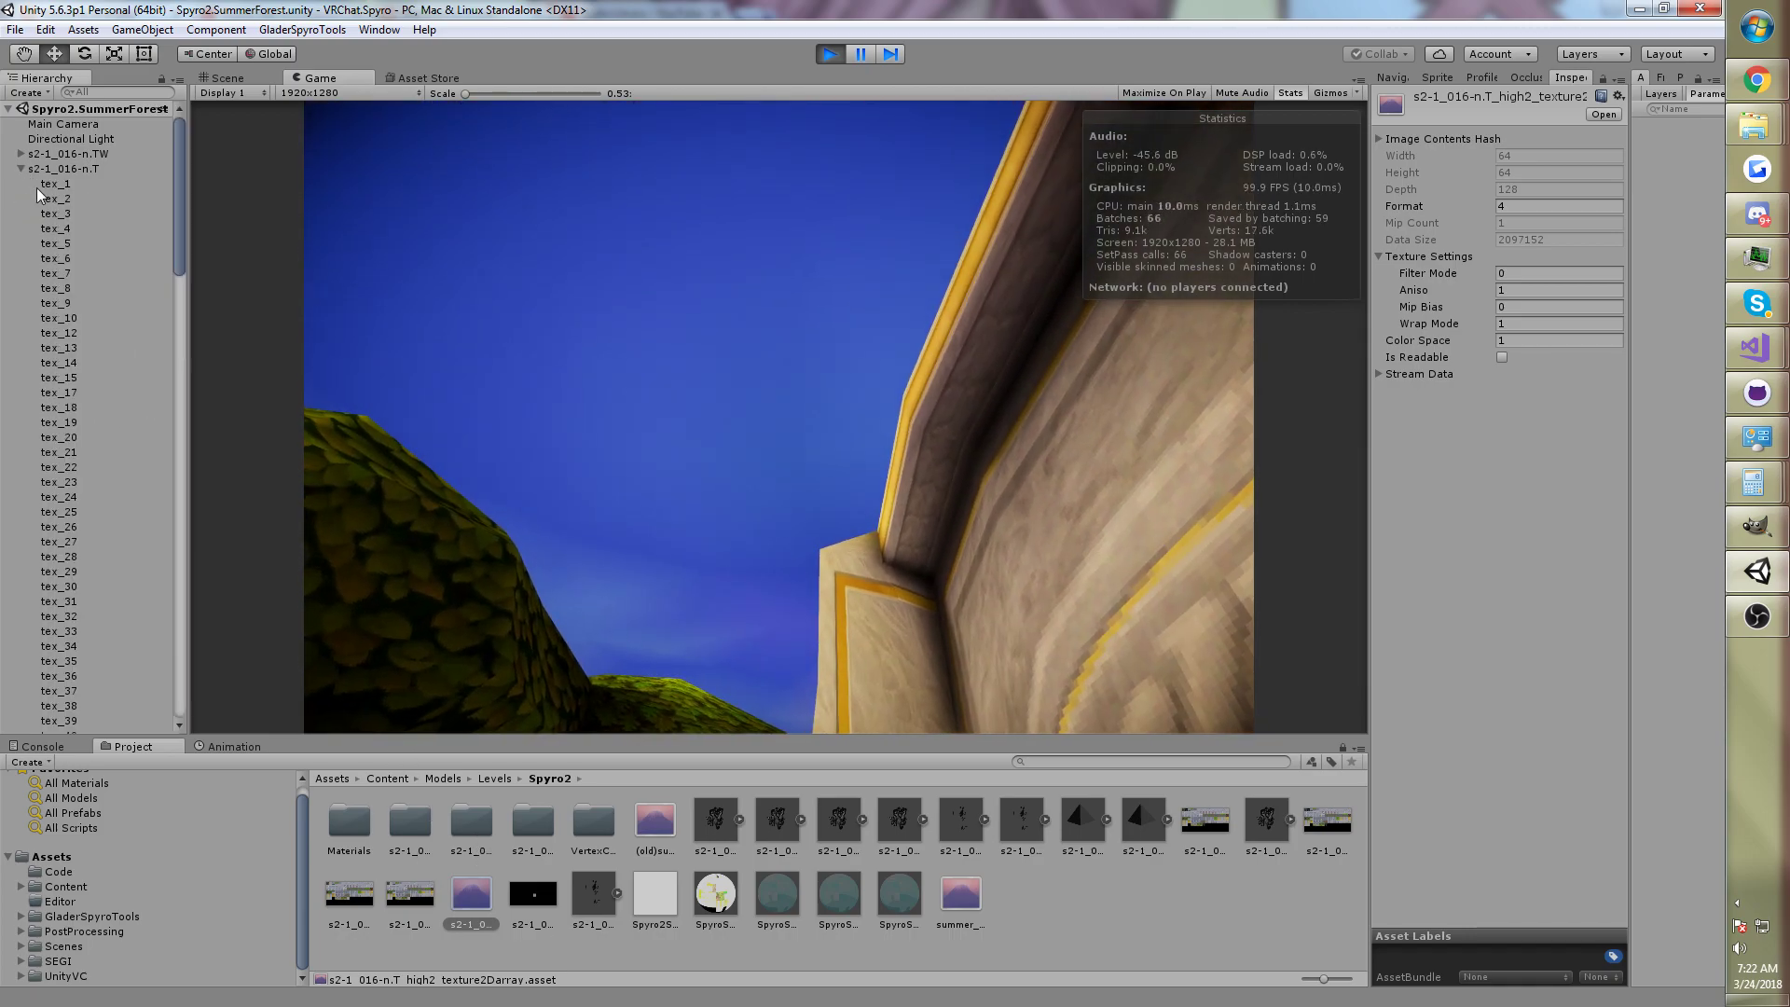
left_click(54, 198)
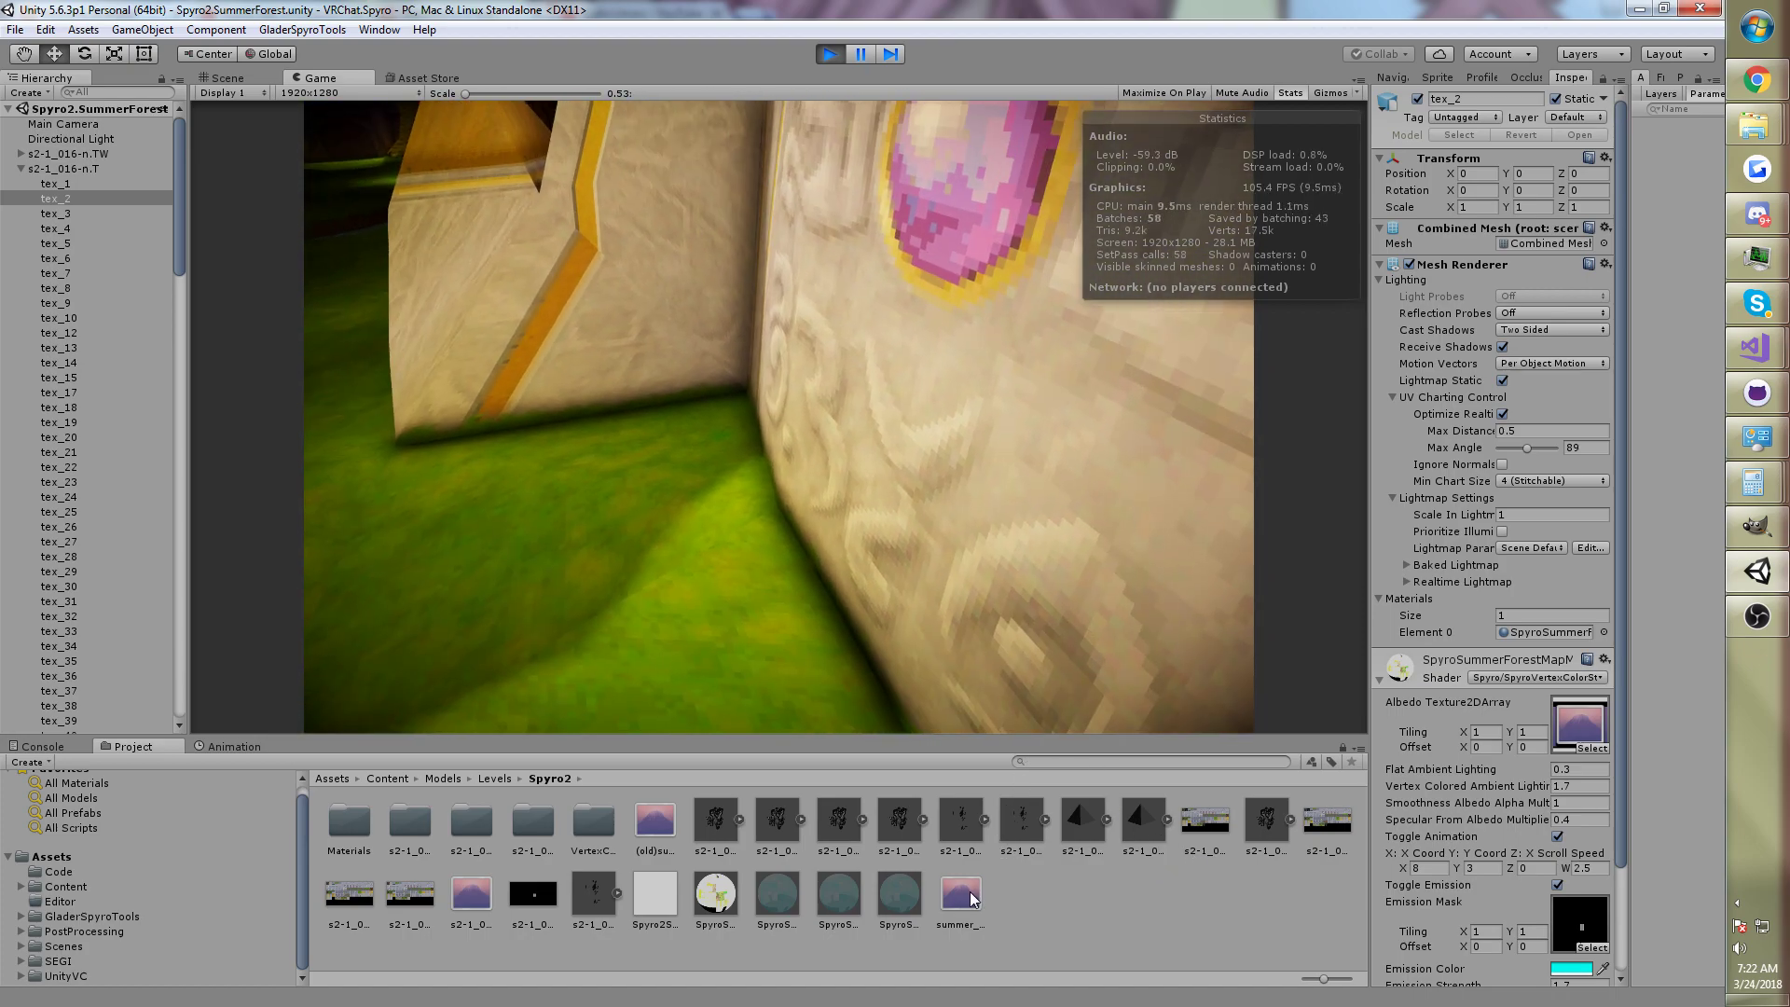
left_click(979, 881)
left_click_drag(1301, 735, 1569, 739)
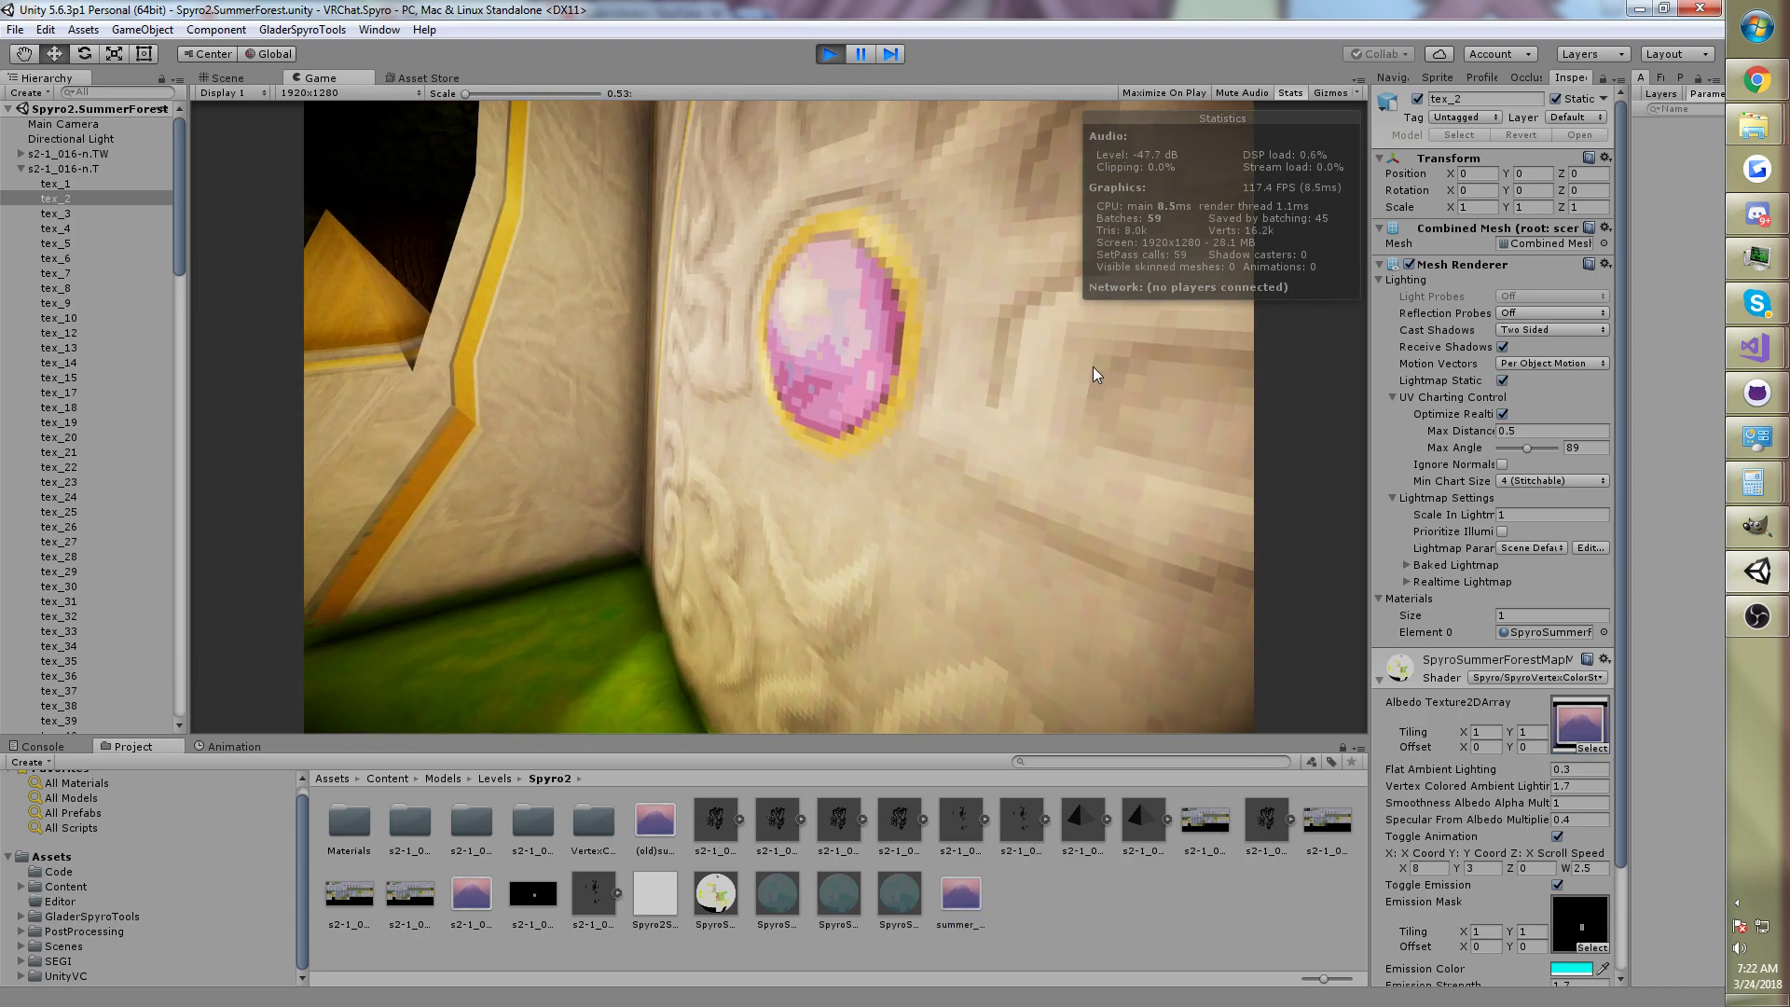
key("alt+Tab")
left_click_drag(977, 869, 1576, 743)
left_click_drag(1574, 733, 1575, 734)
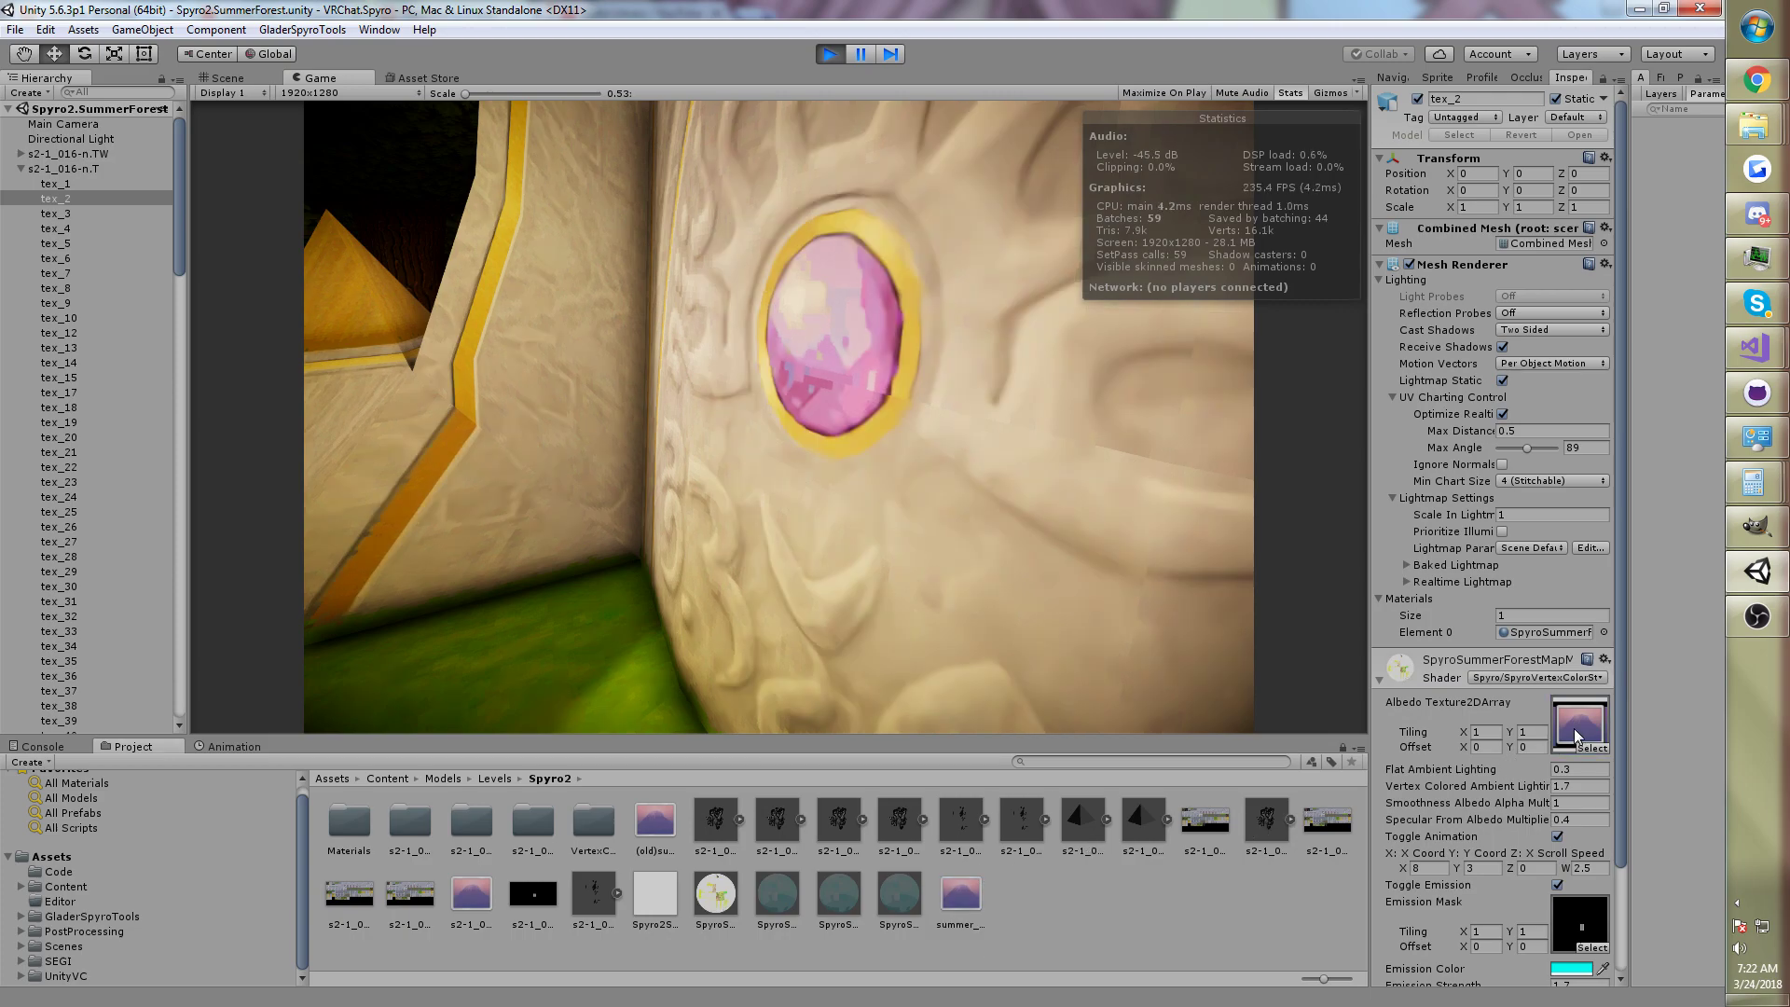
Step: Compare the two texture arrays up close on the purple gem, the carved wall and the stone path
key("w")
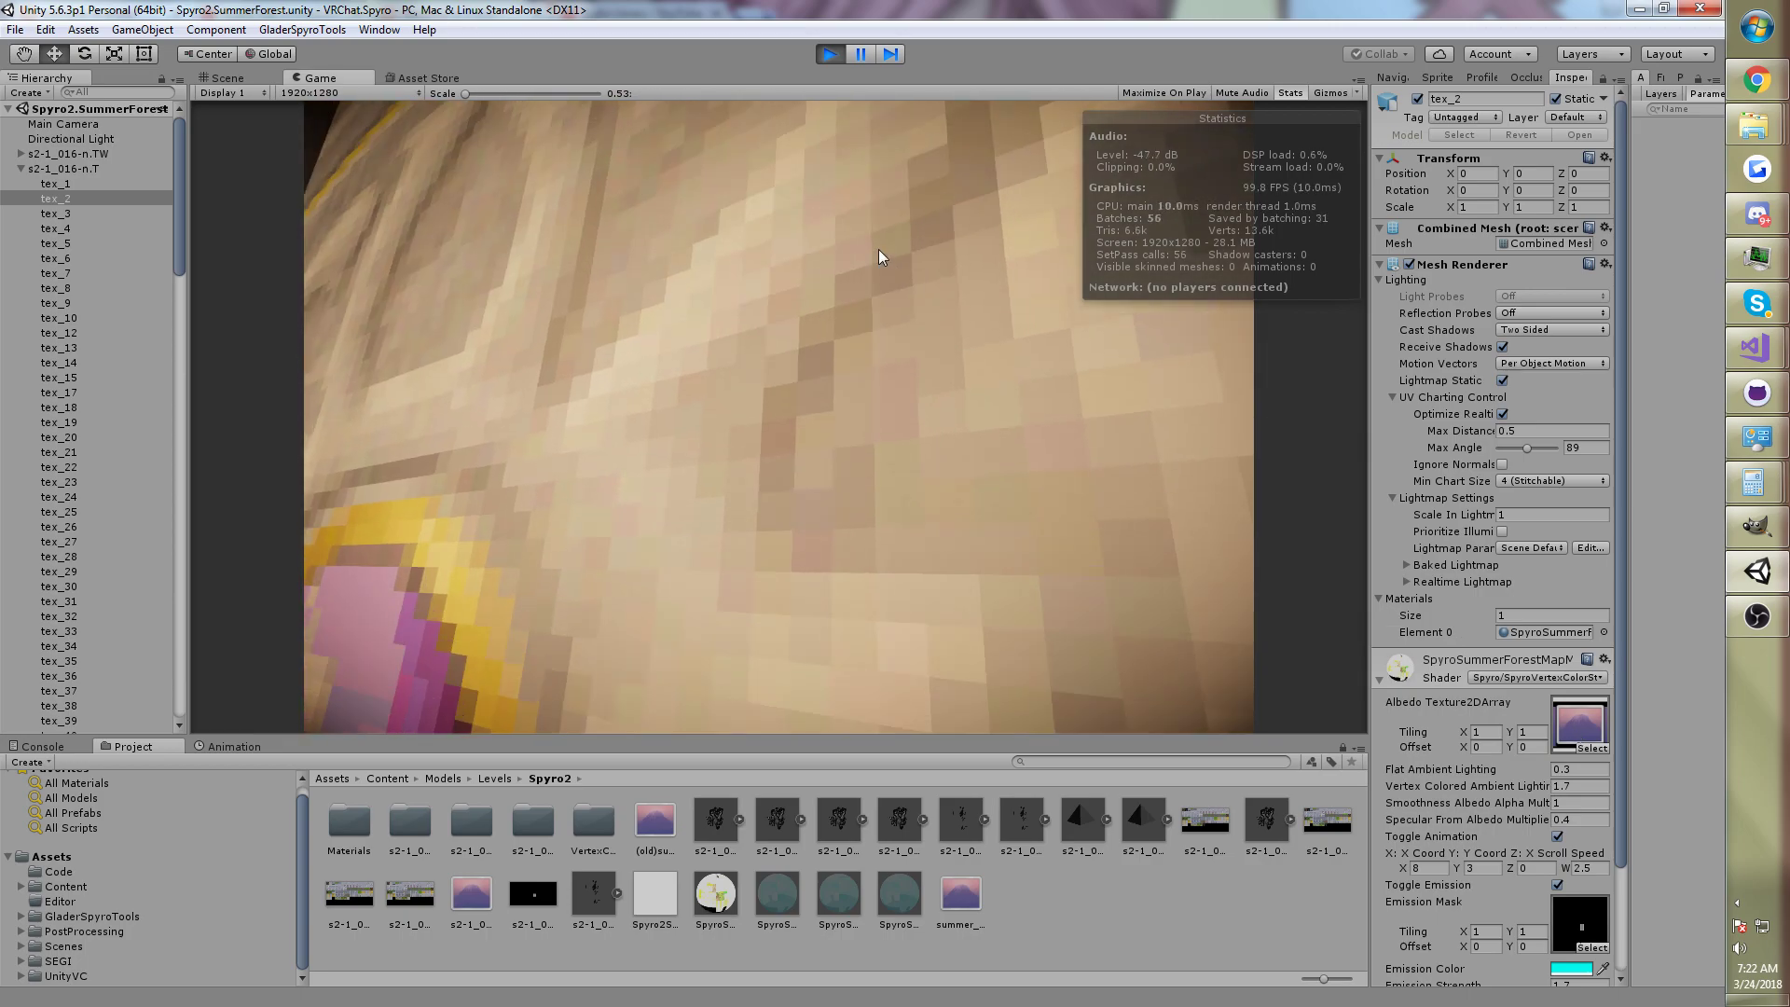
key("w")
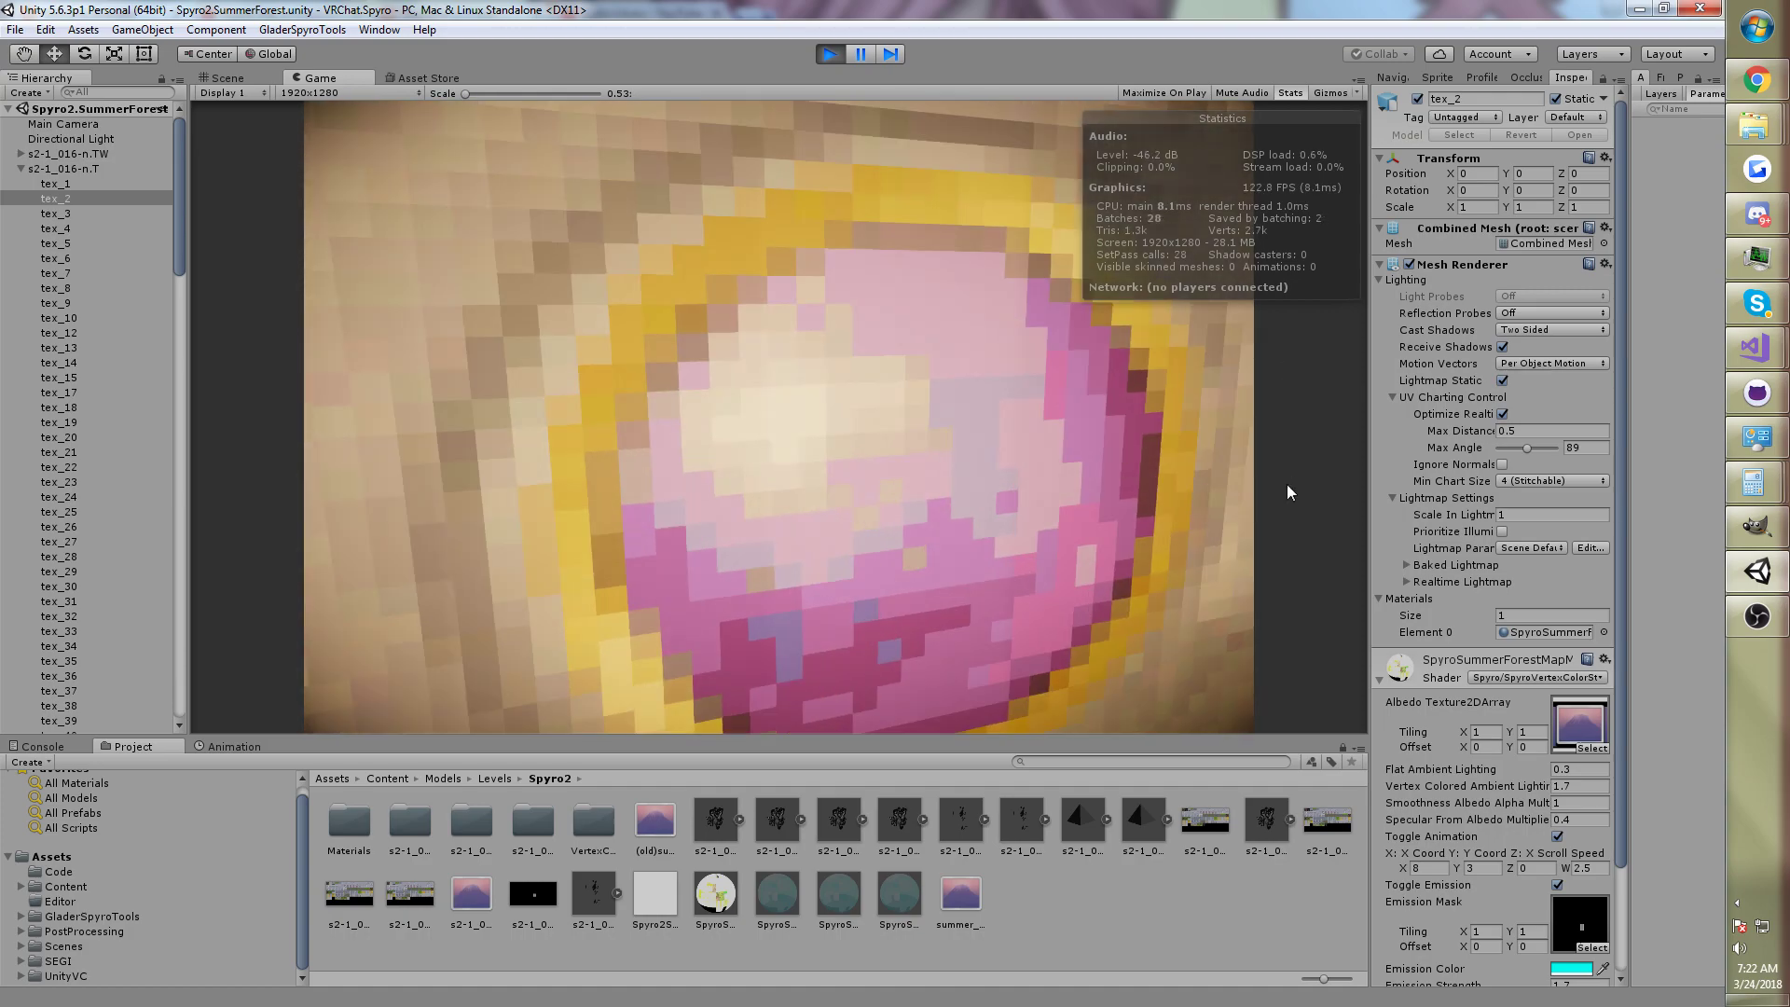
key("w")
key("s")
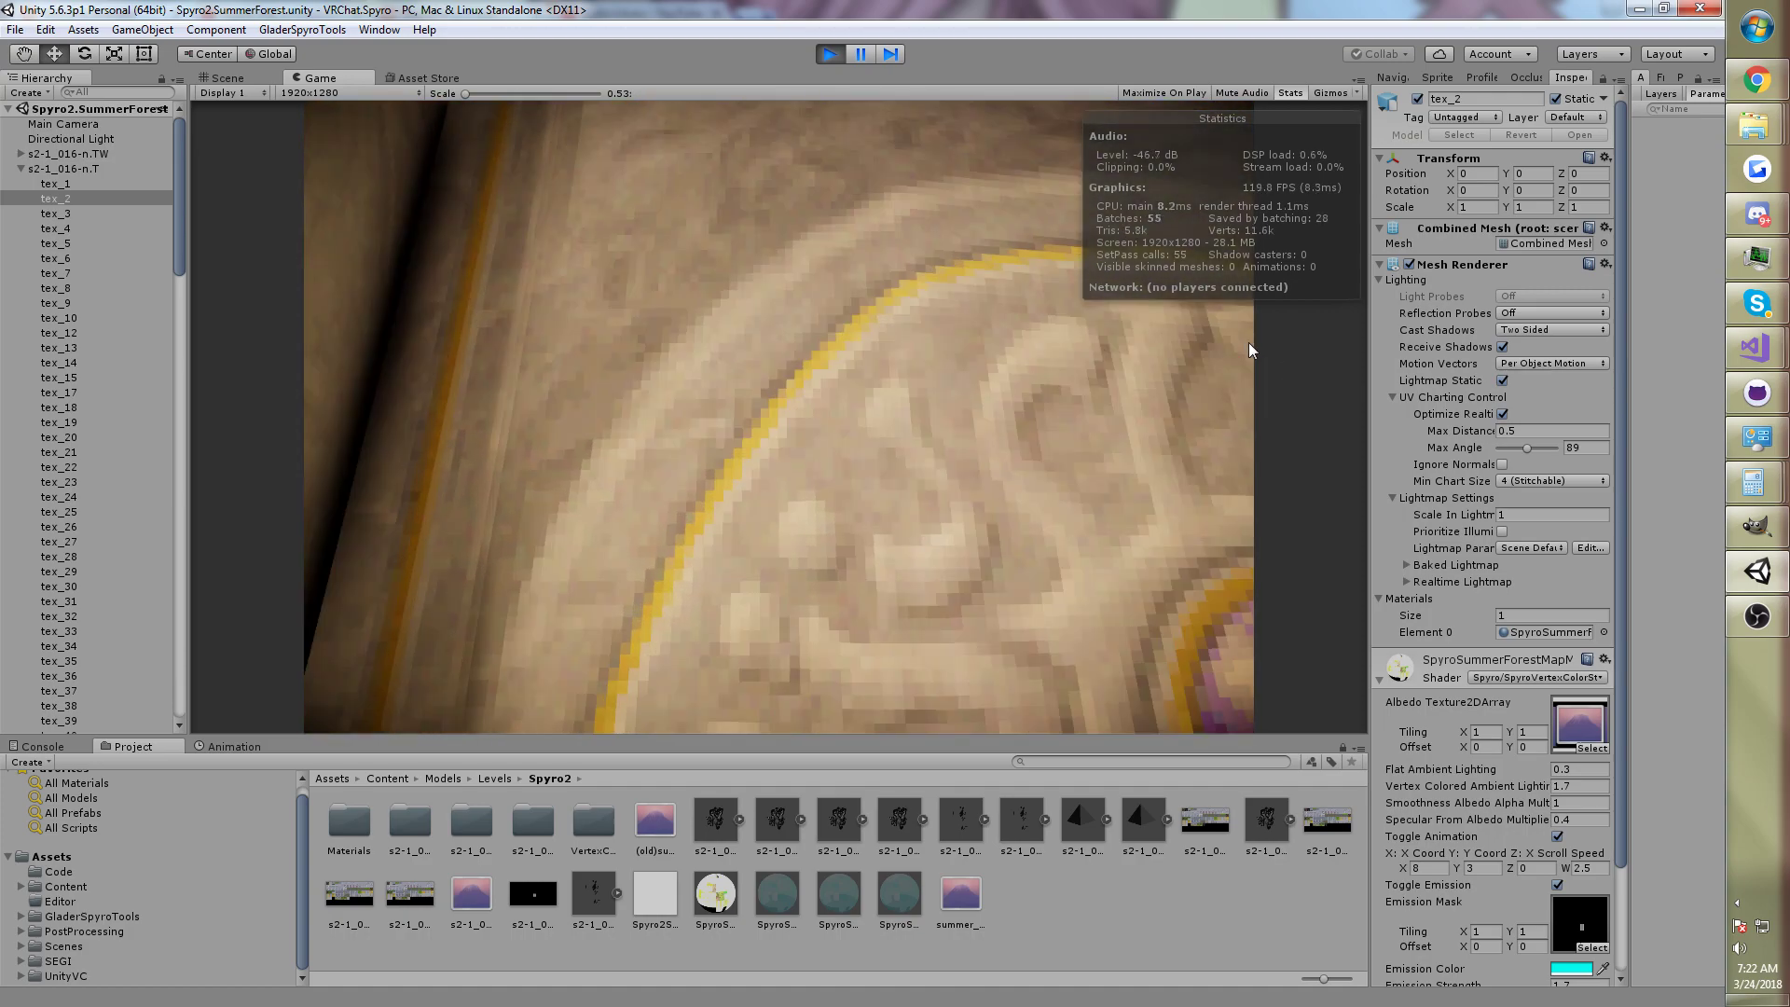
key("w")
key("s")
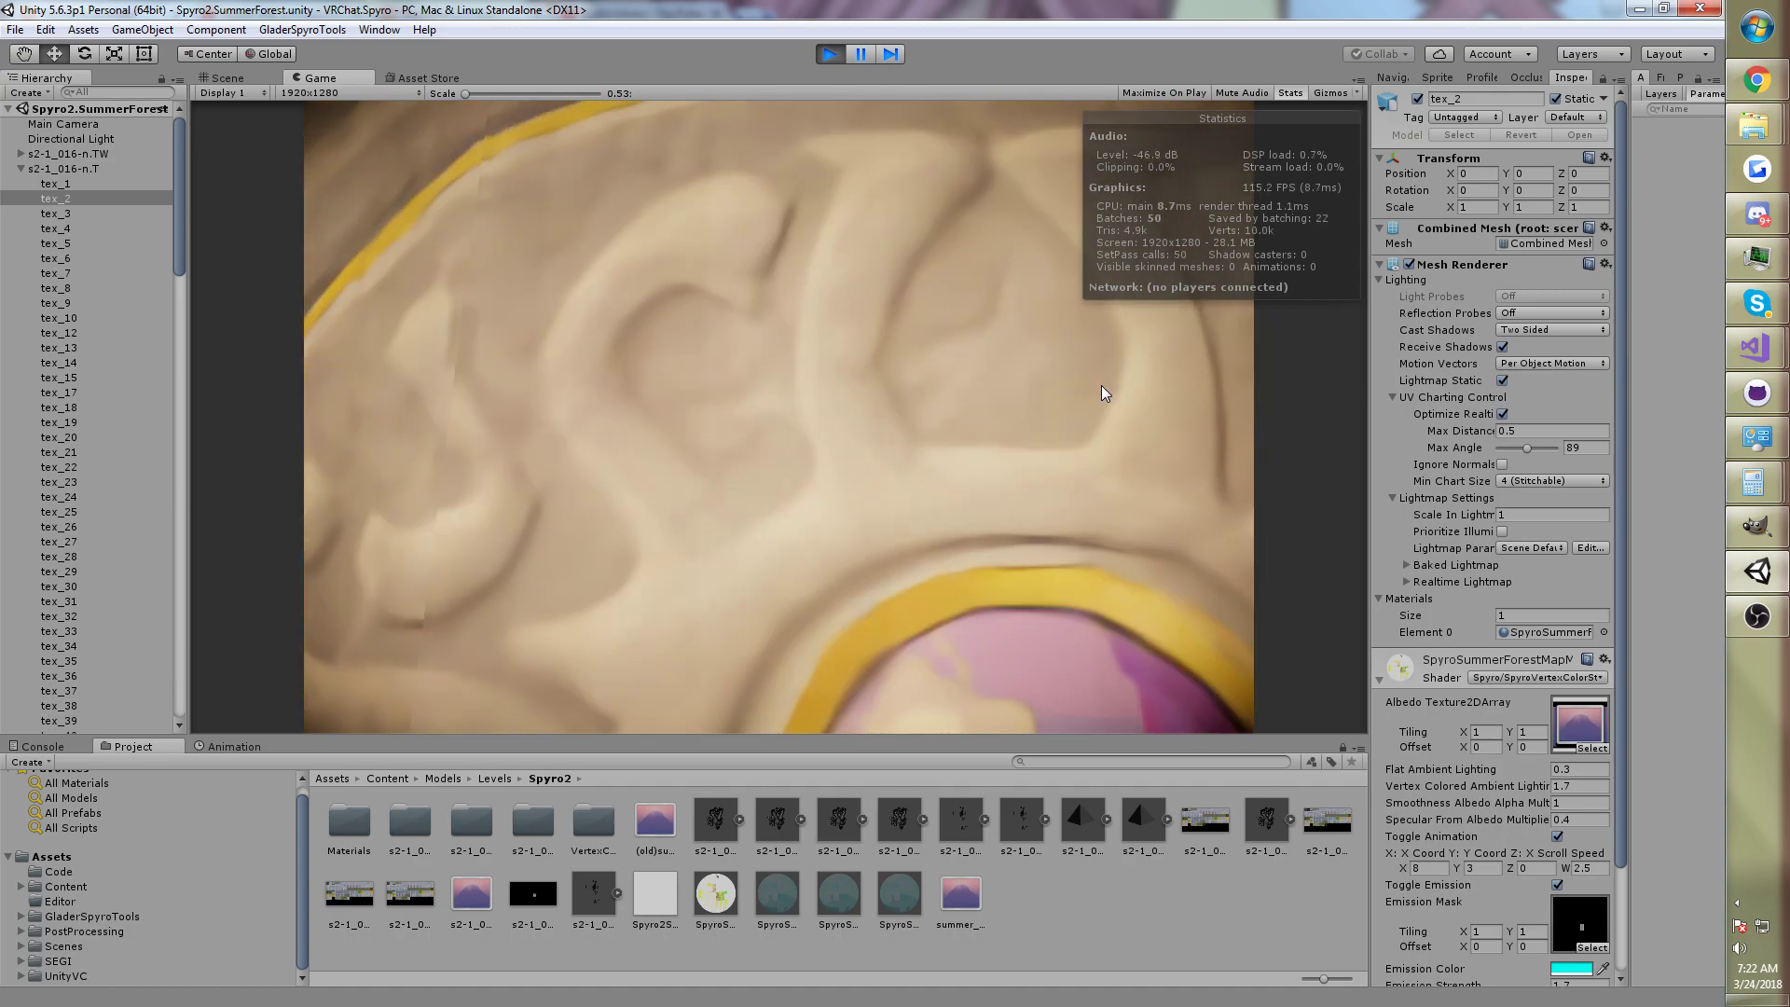
key("d")
key("s")
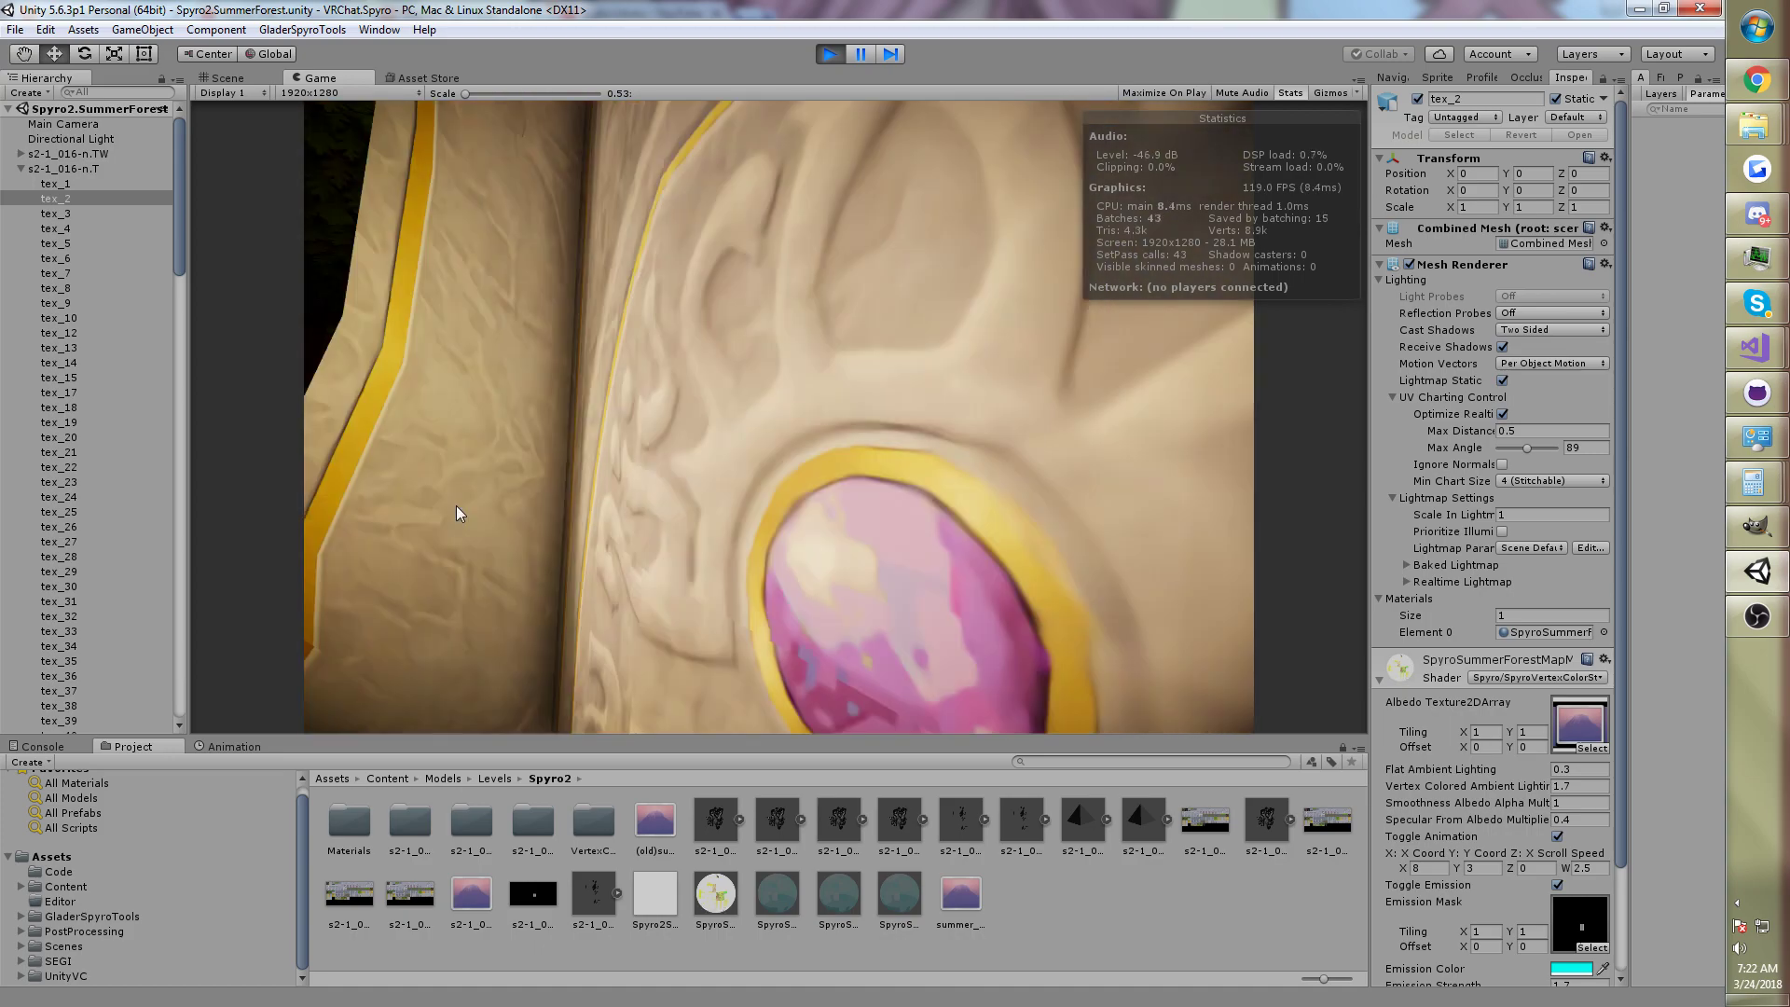
key("w")
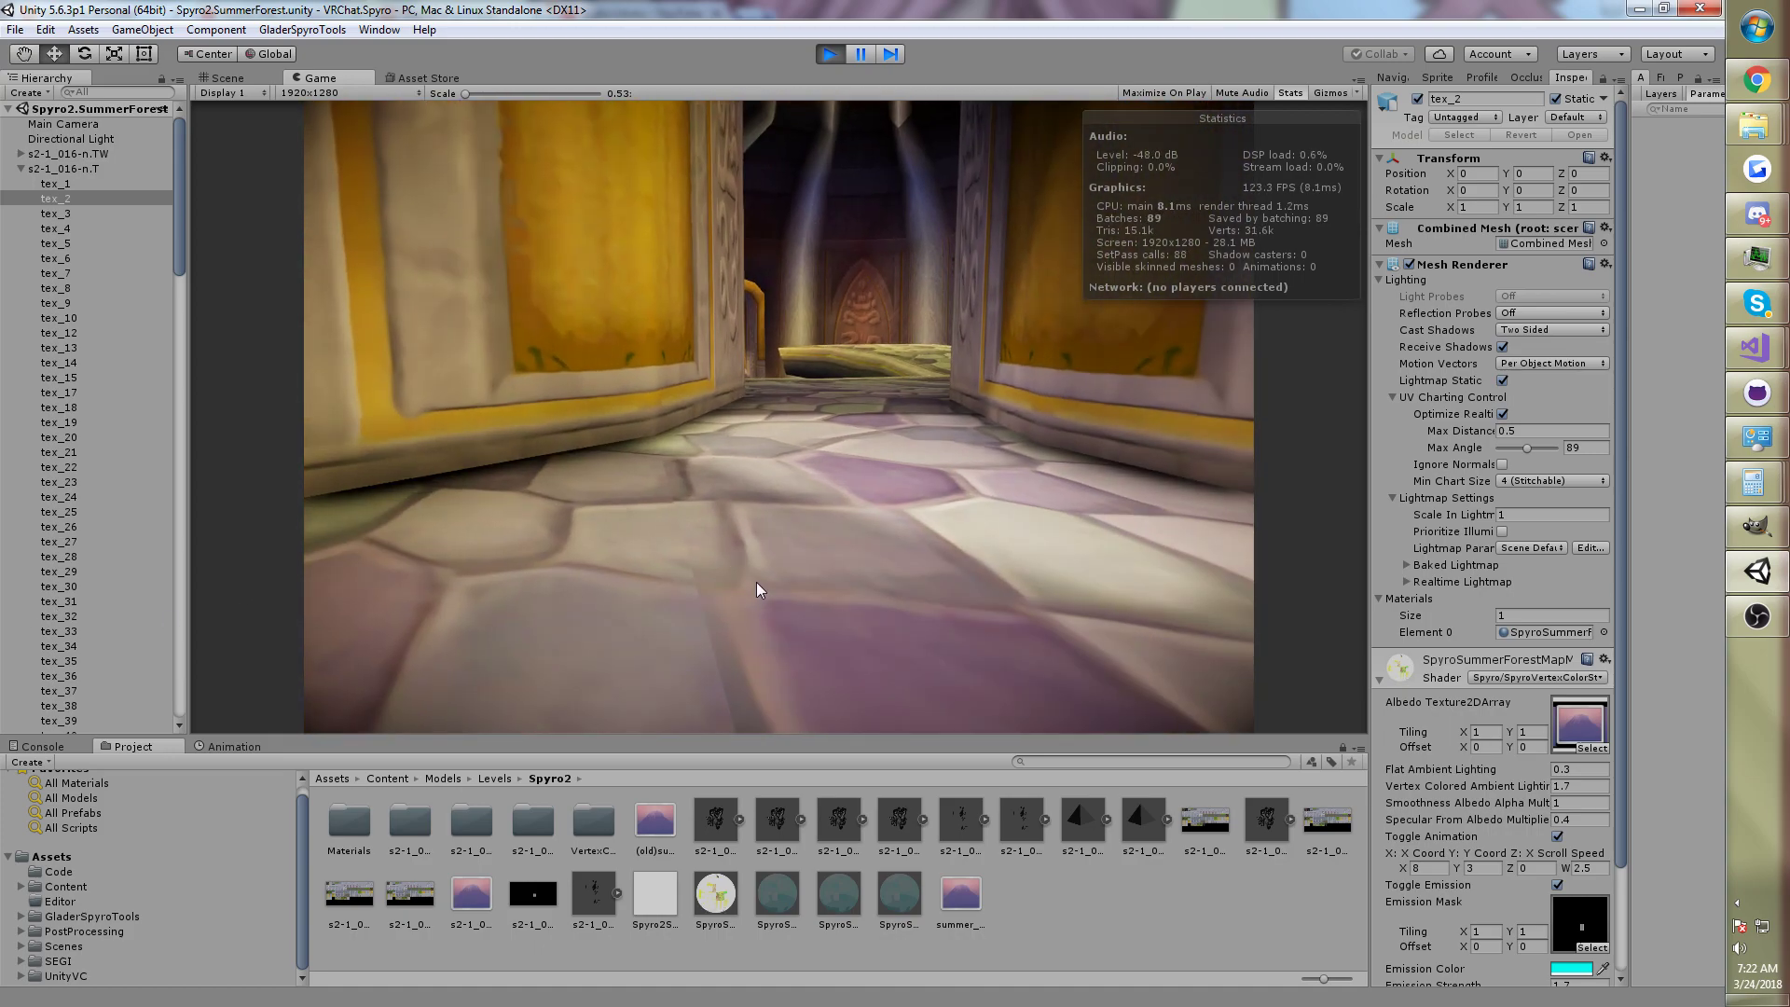
key("w")
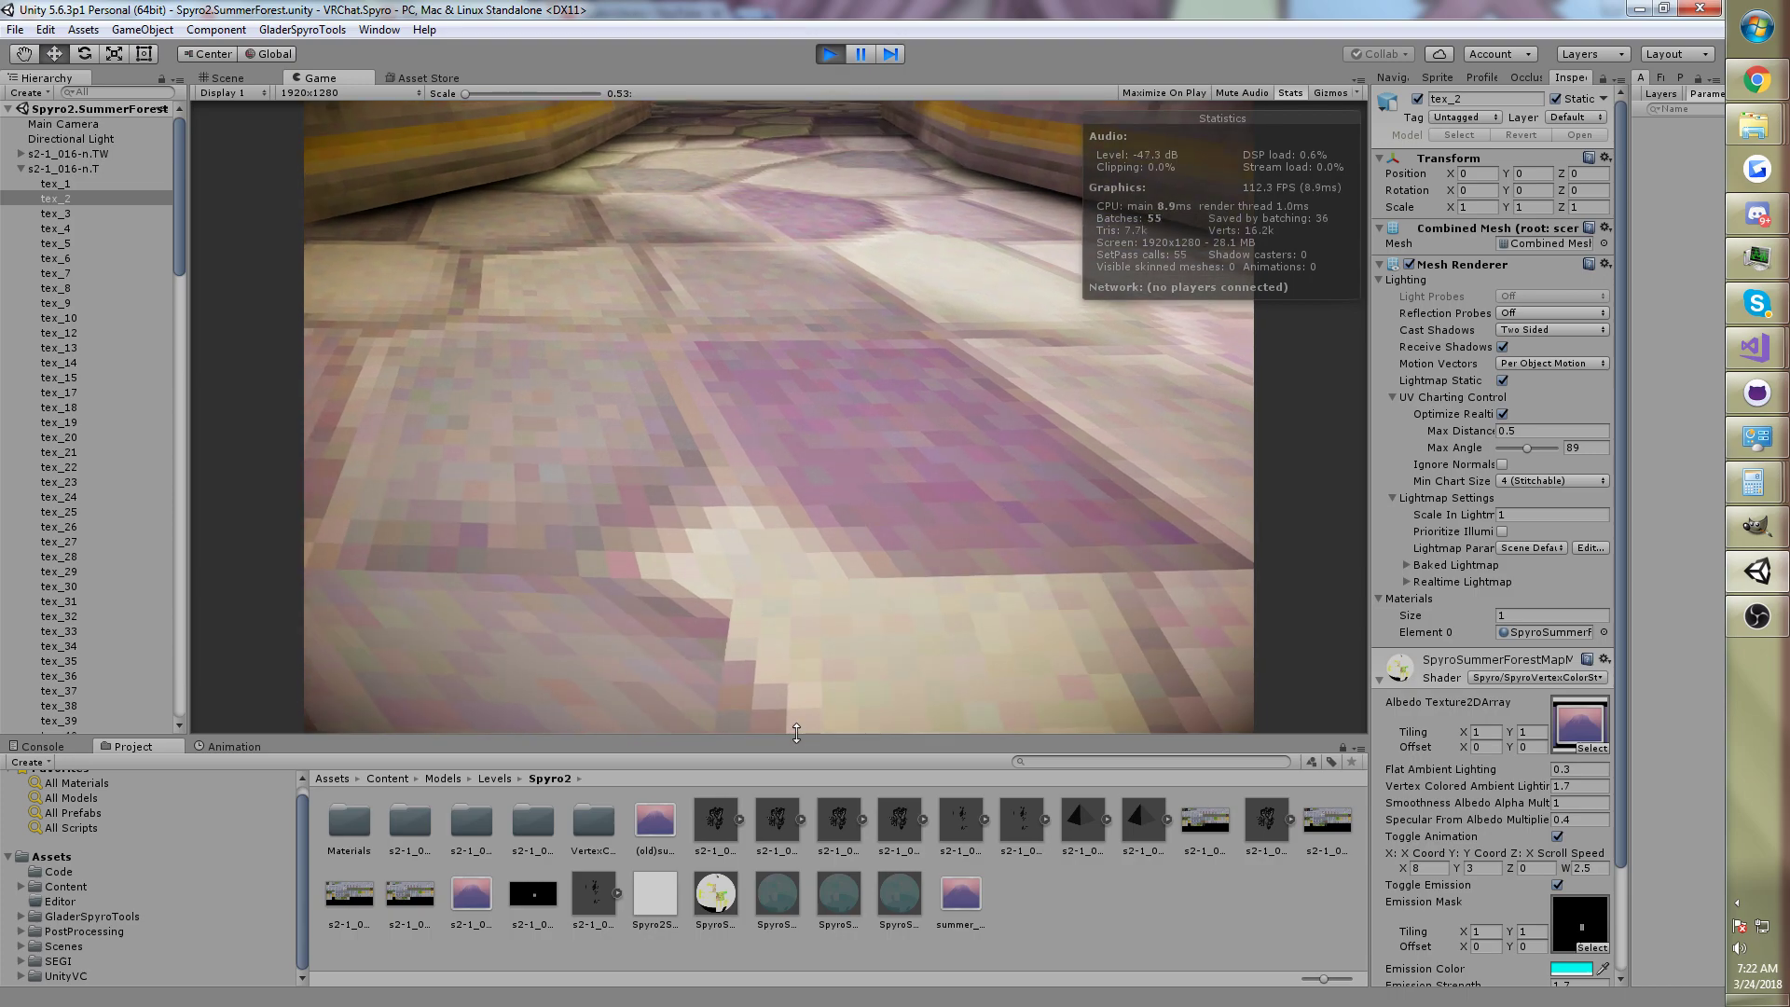
key("s")
Step: Select tex_18 in the level hierarchy and examine the leaf texture on the large tree
left_click(477, 893)
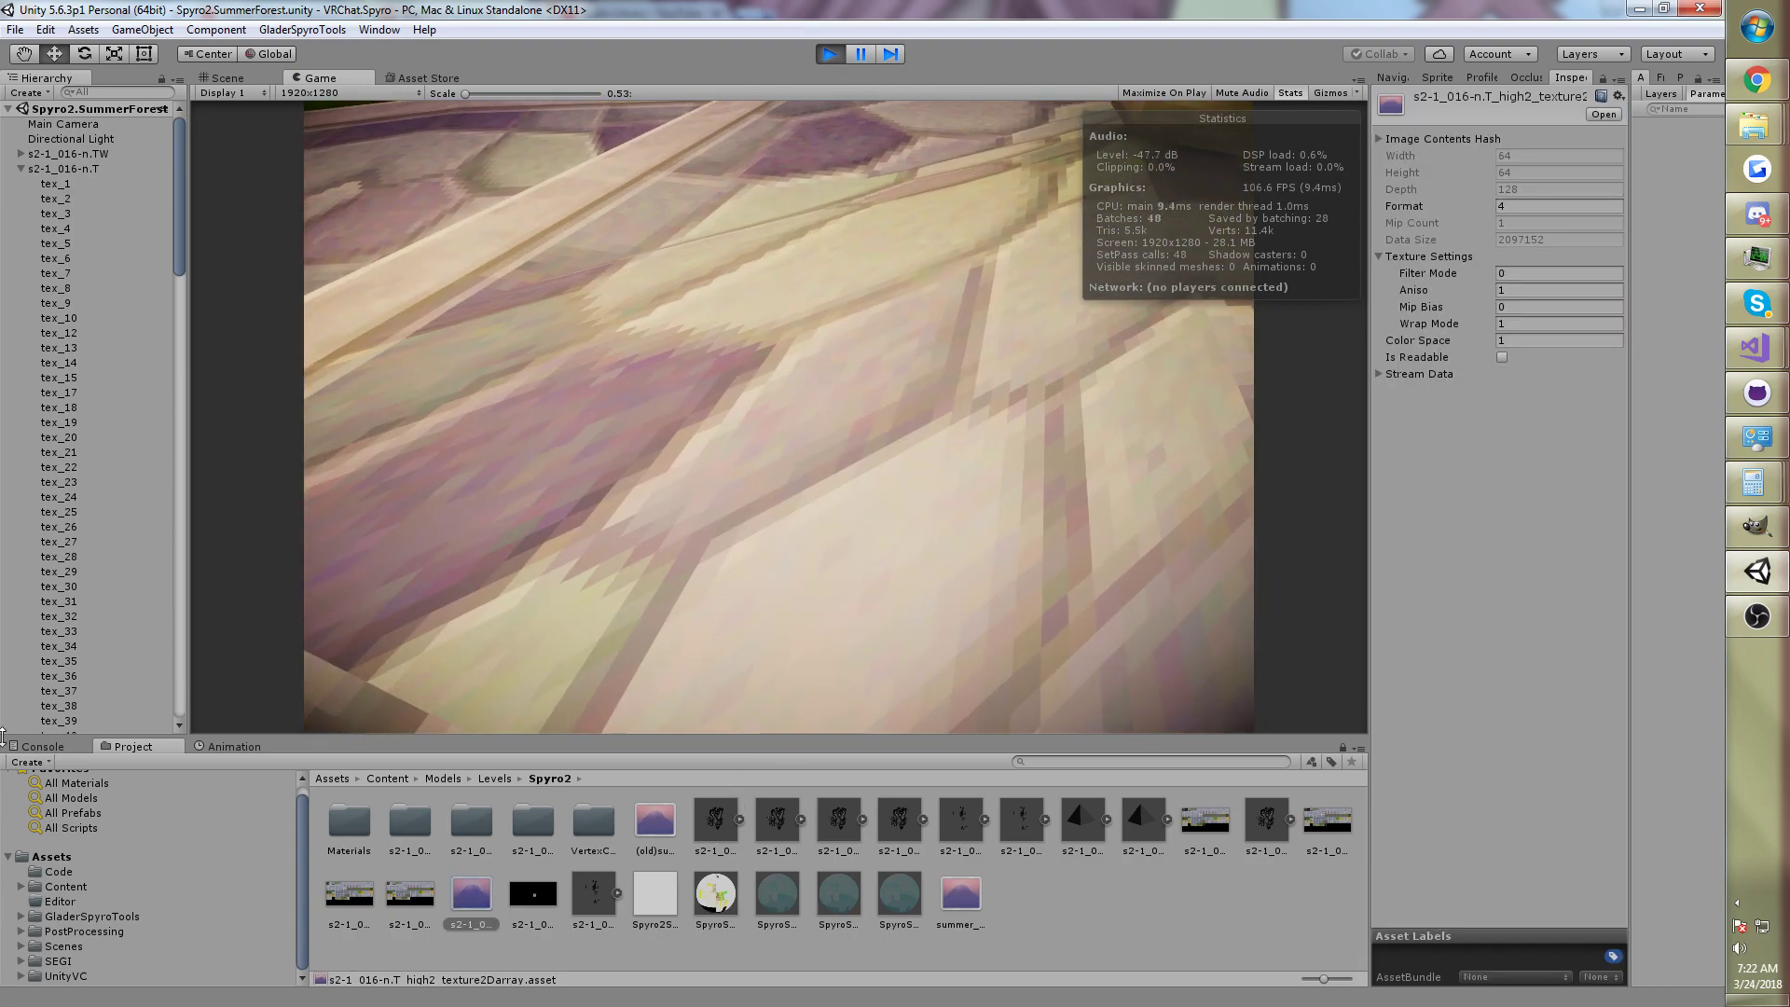
key("ctrl+z")
right_click_drag(7, 408, 3, 259)
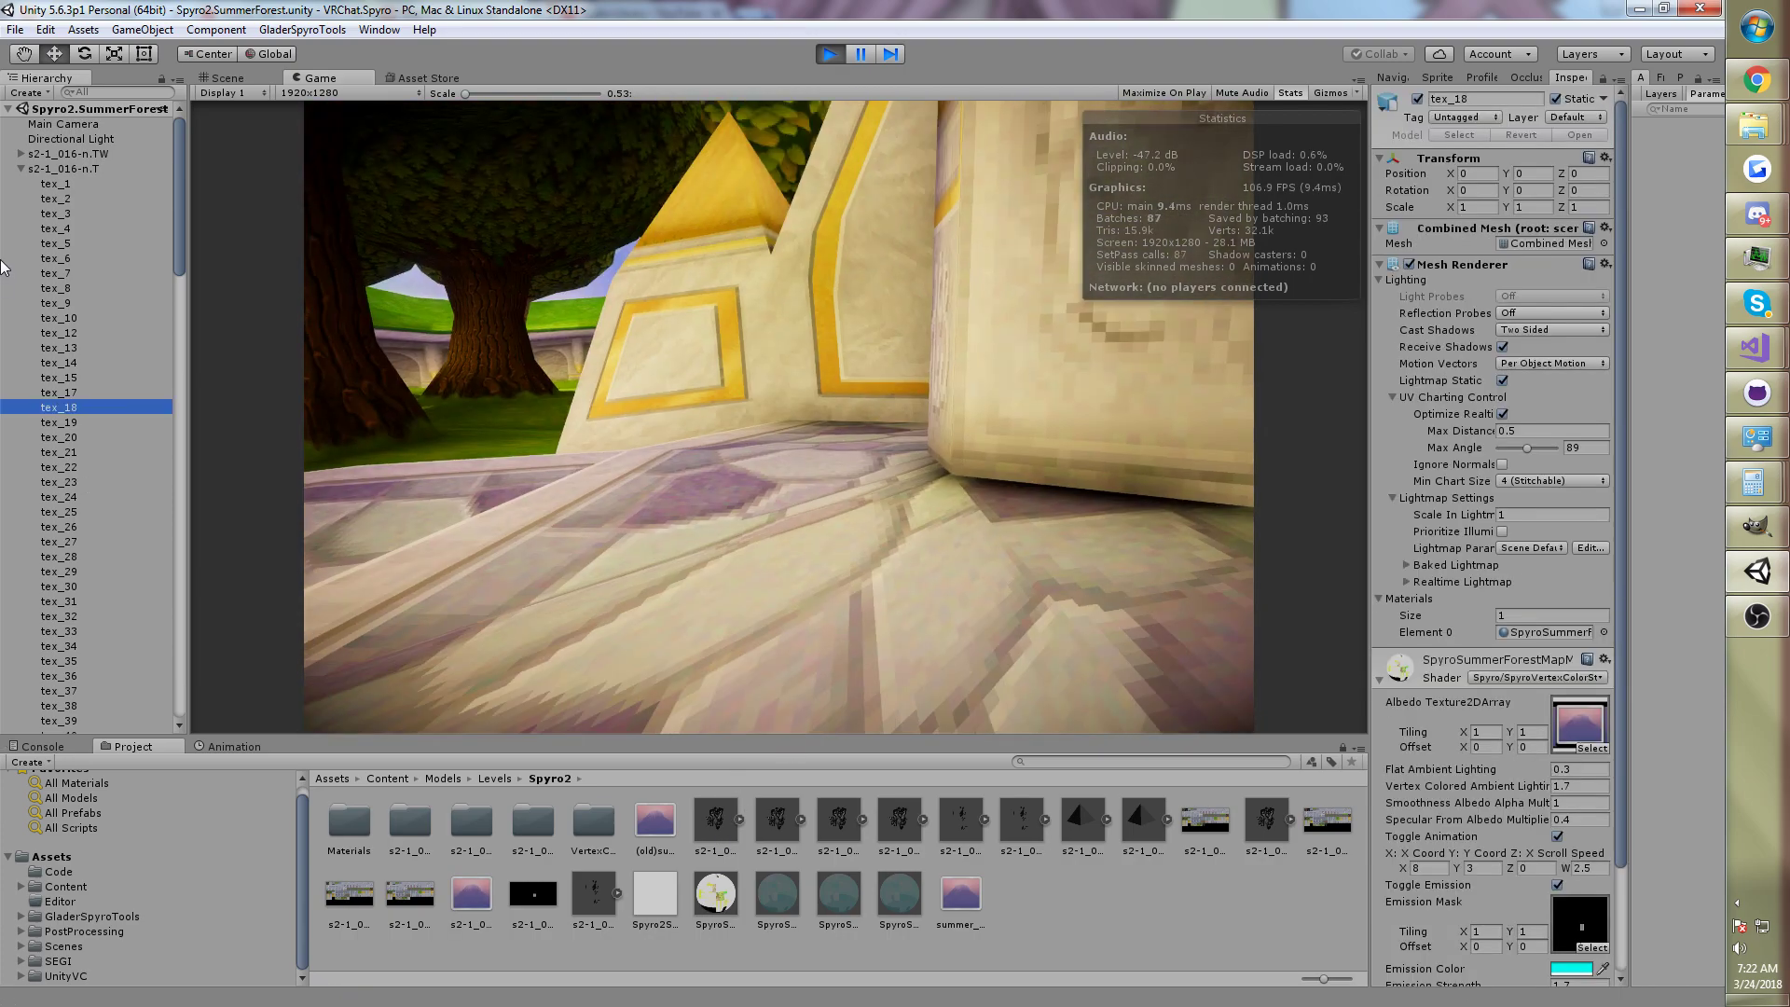
left_click(1015, 282)
key("w")
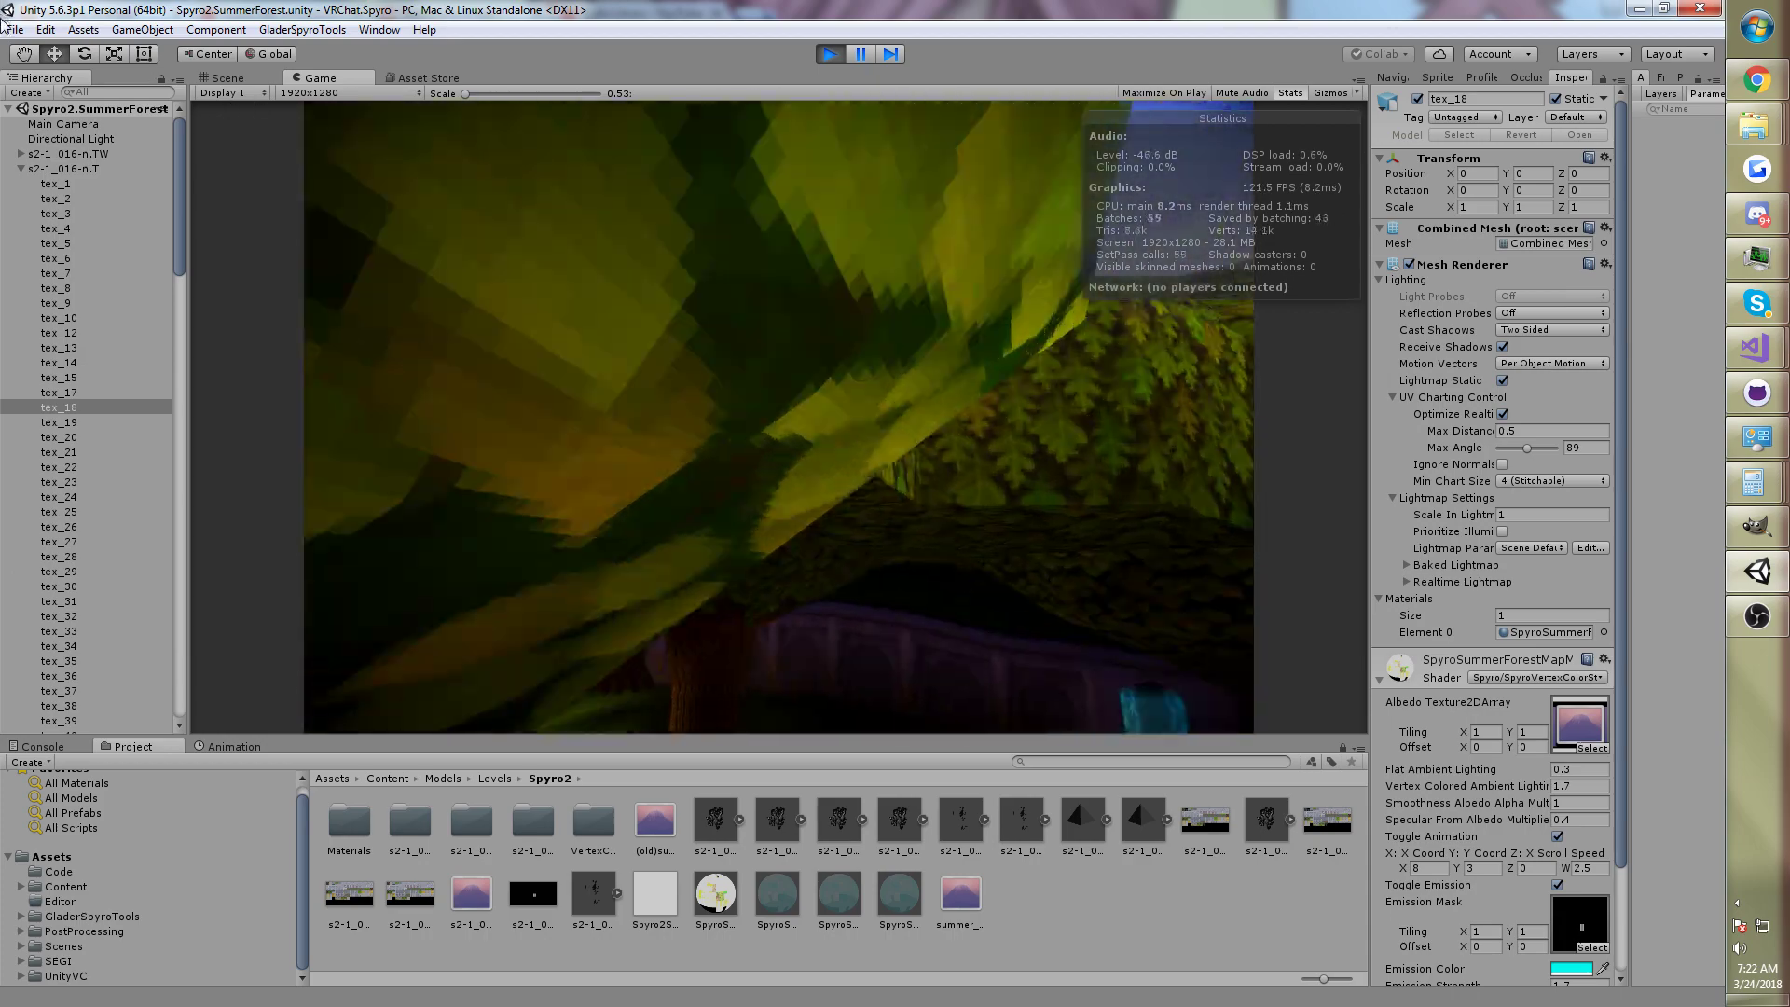
key("w")
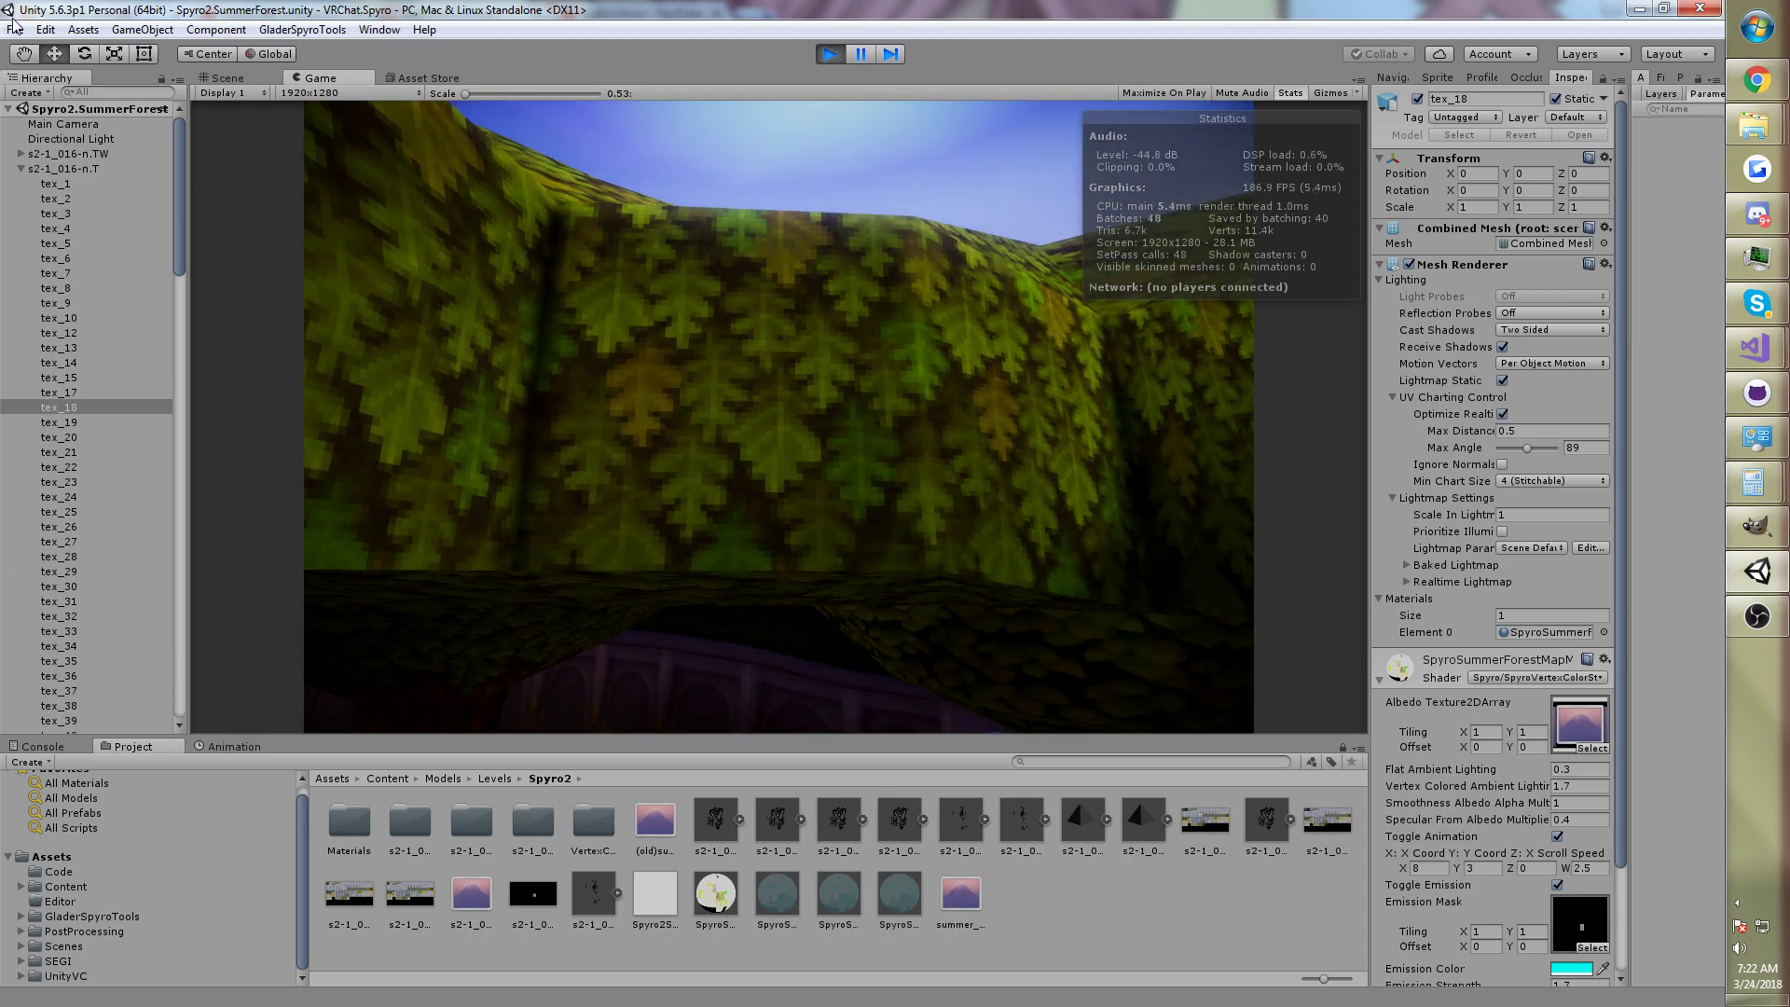
key("w")
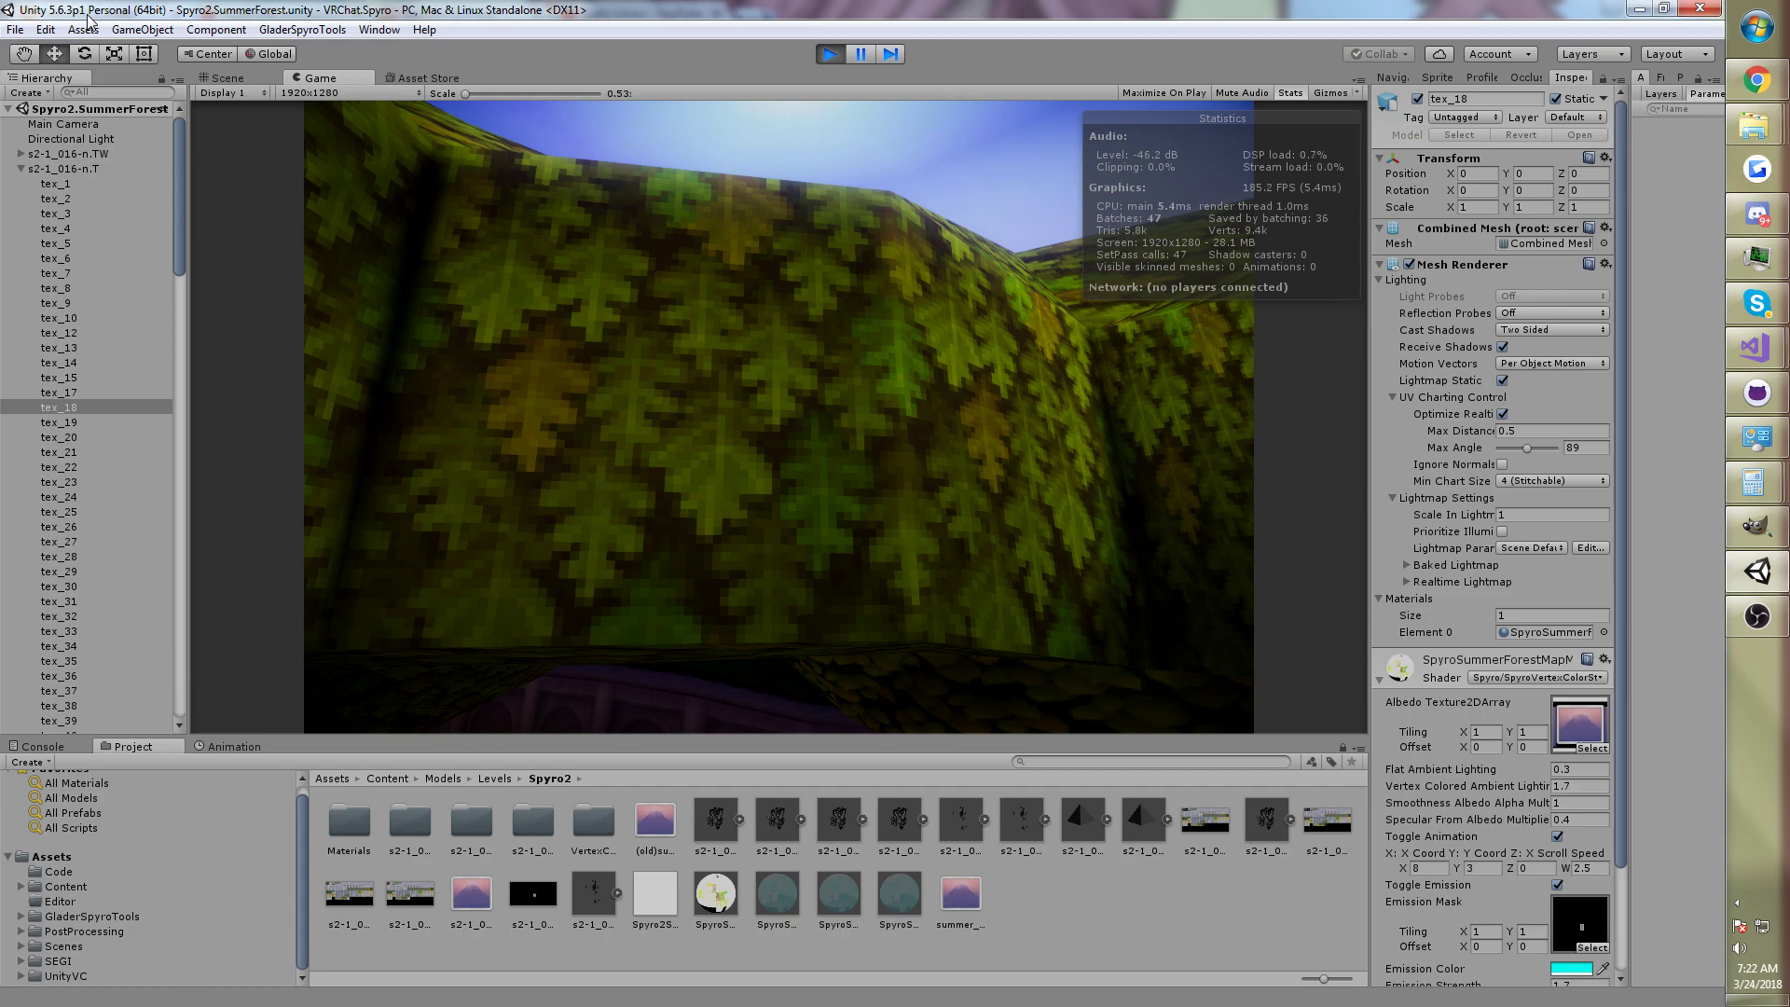
key("w")
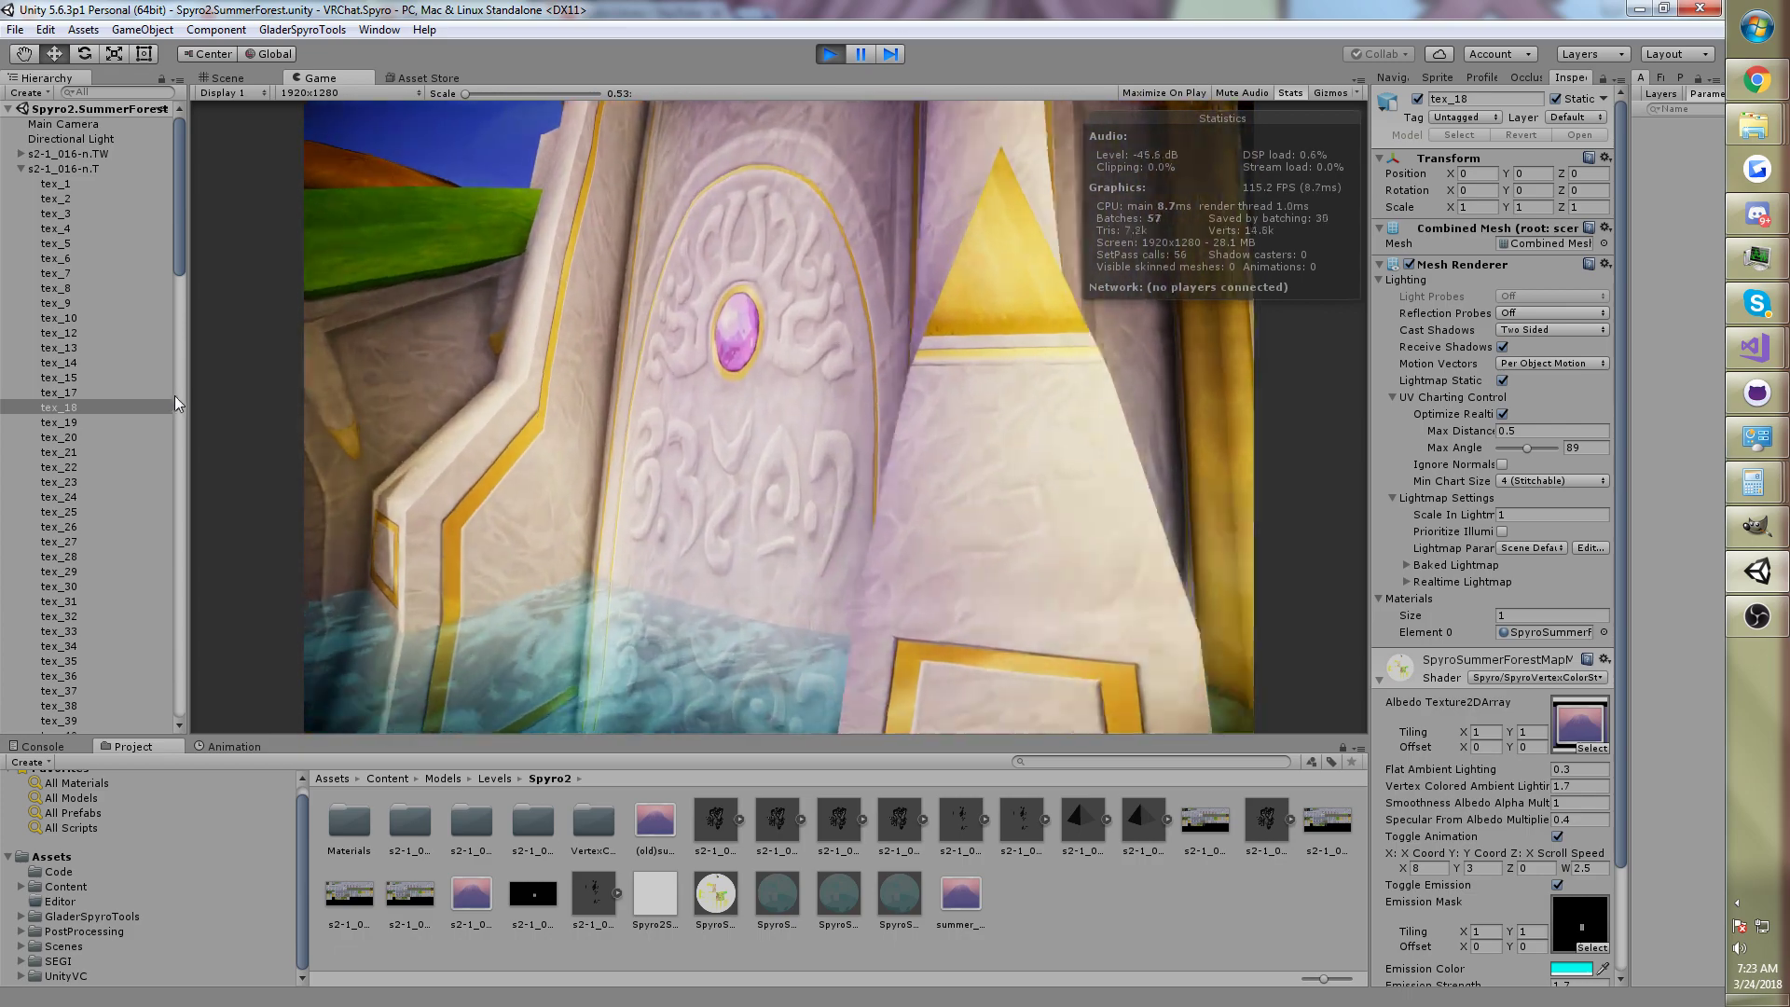
Step: View the Main Camera's component settings, restore the previous selection and examine the carved gem wall again
key("alt+Tab")
left_click(73, 125)
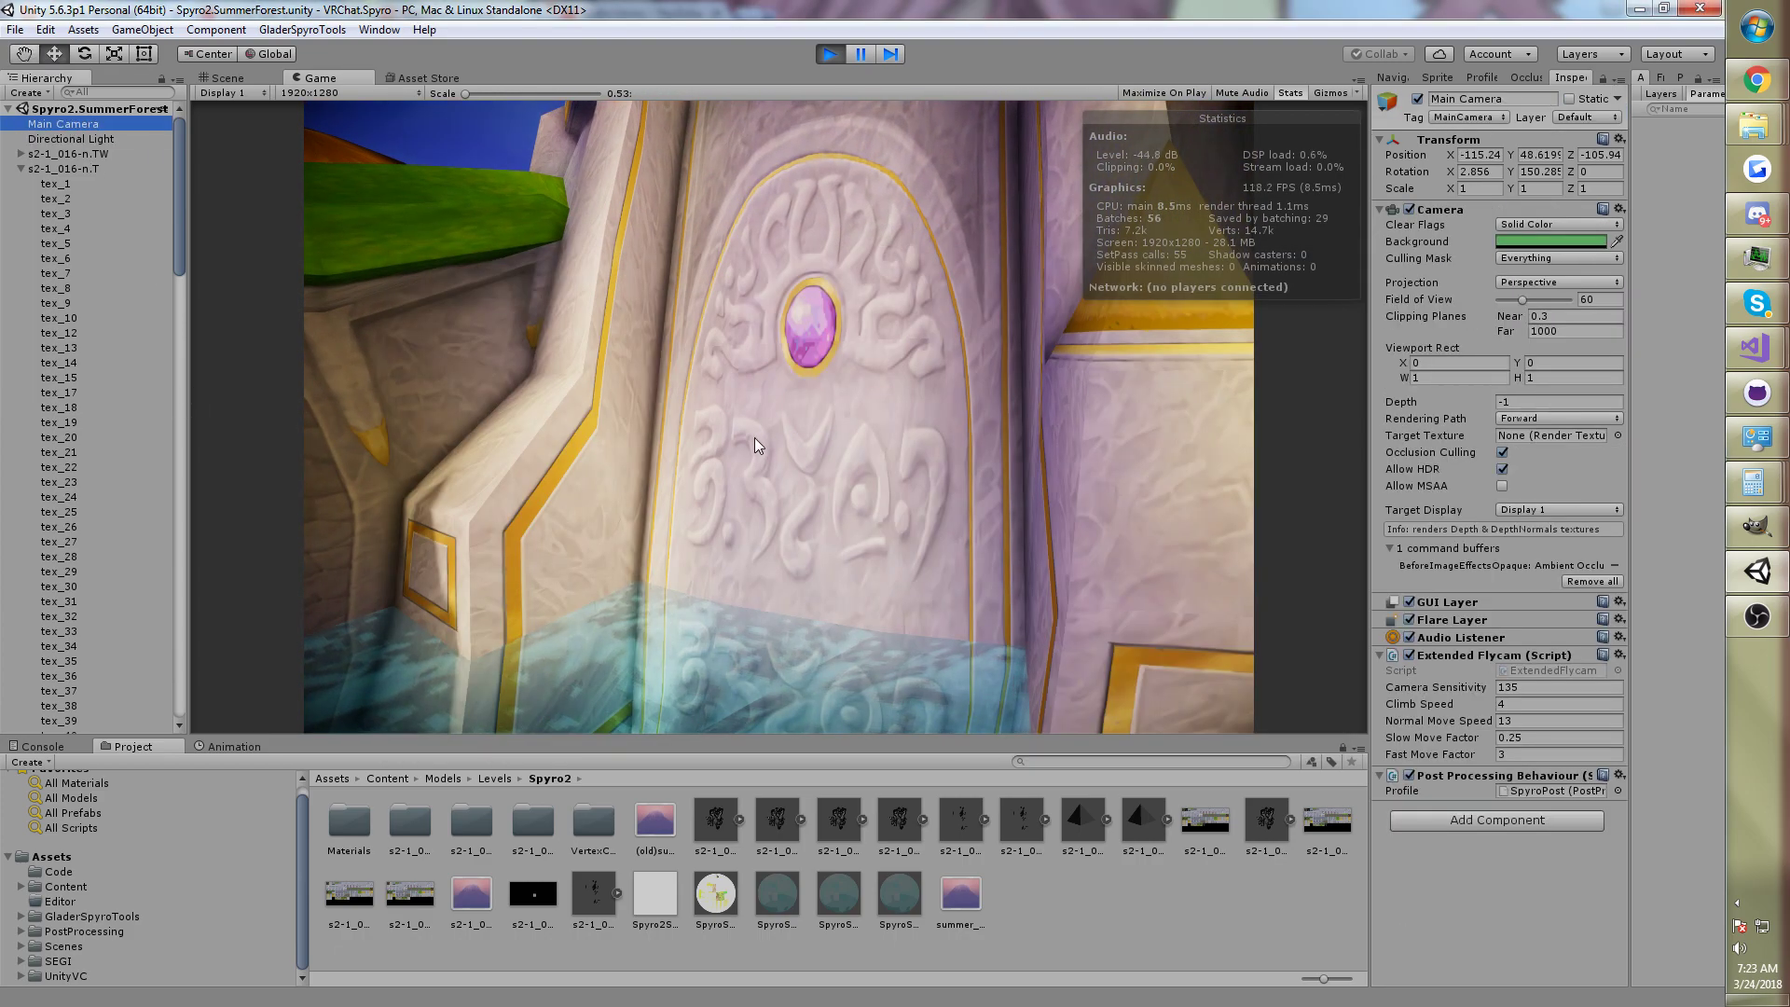
key("ctrl+z")
key("ctrl+z")
key("ctrl+z")
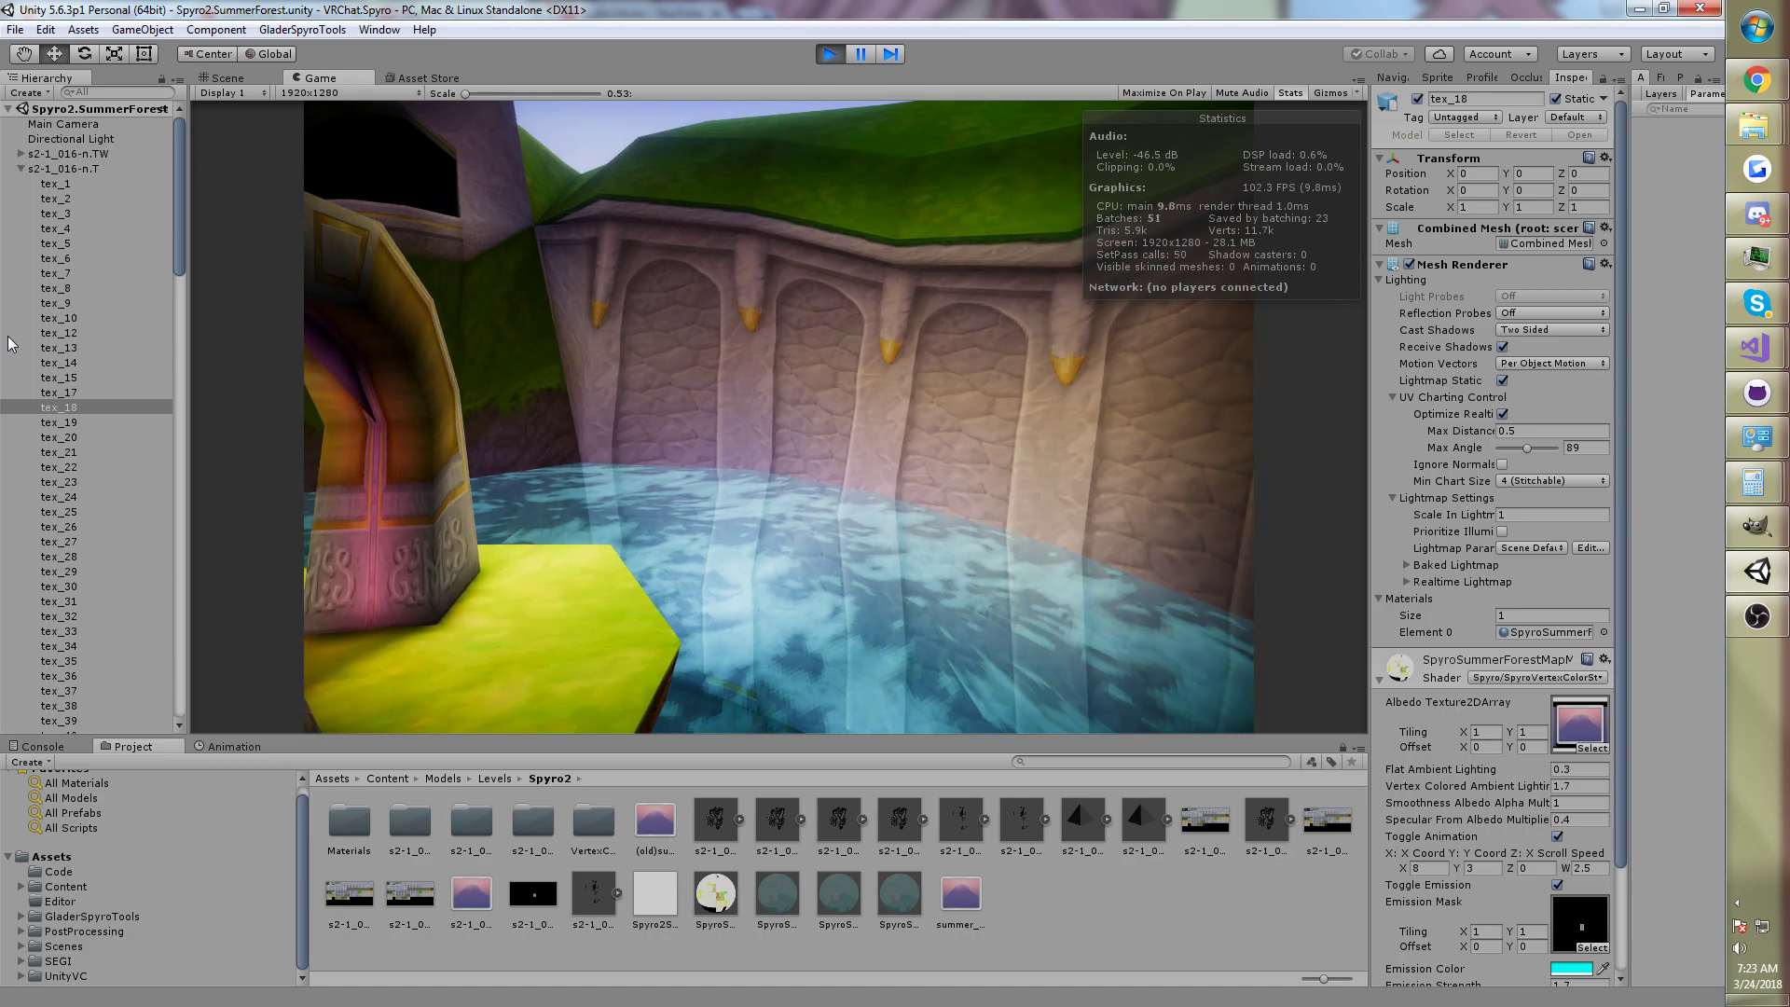
key("w")
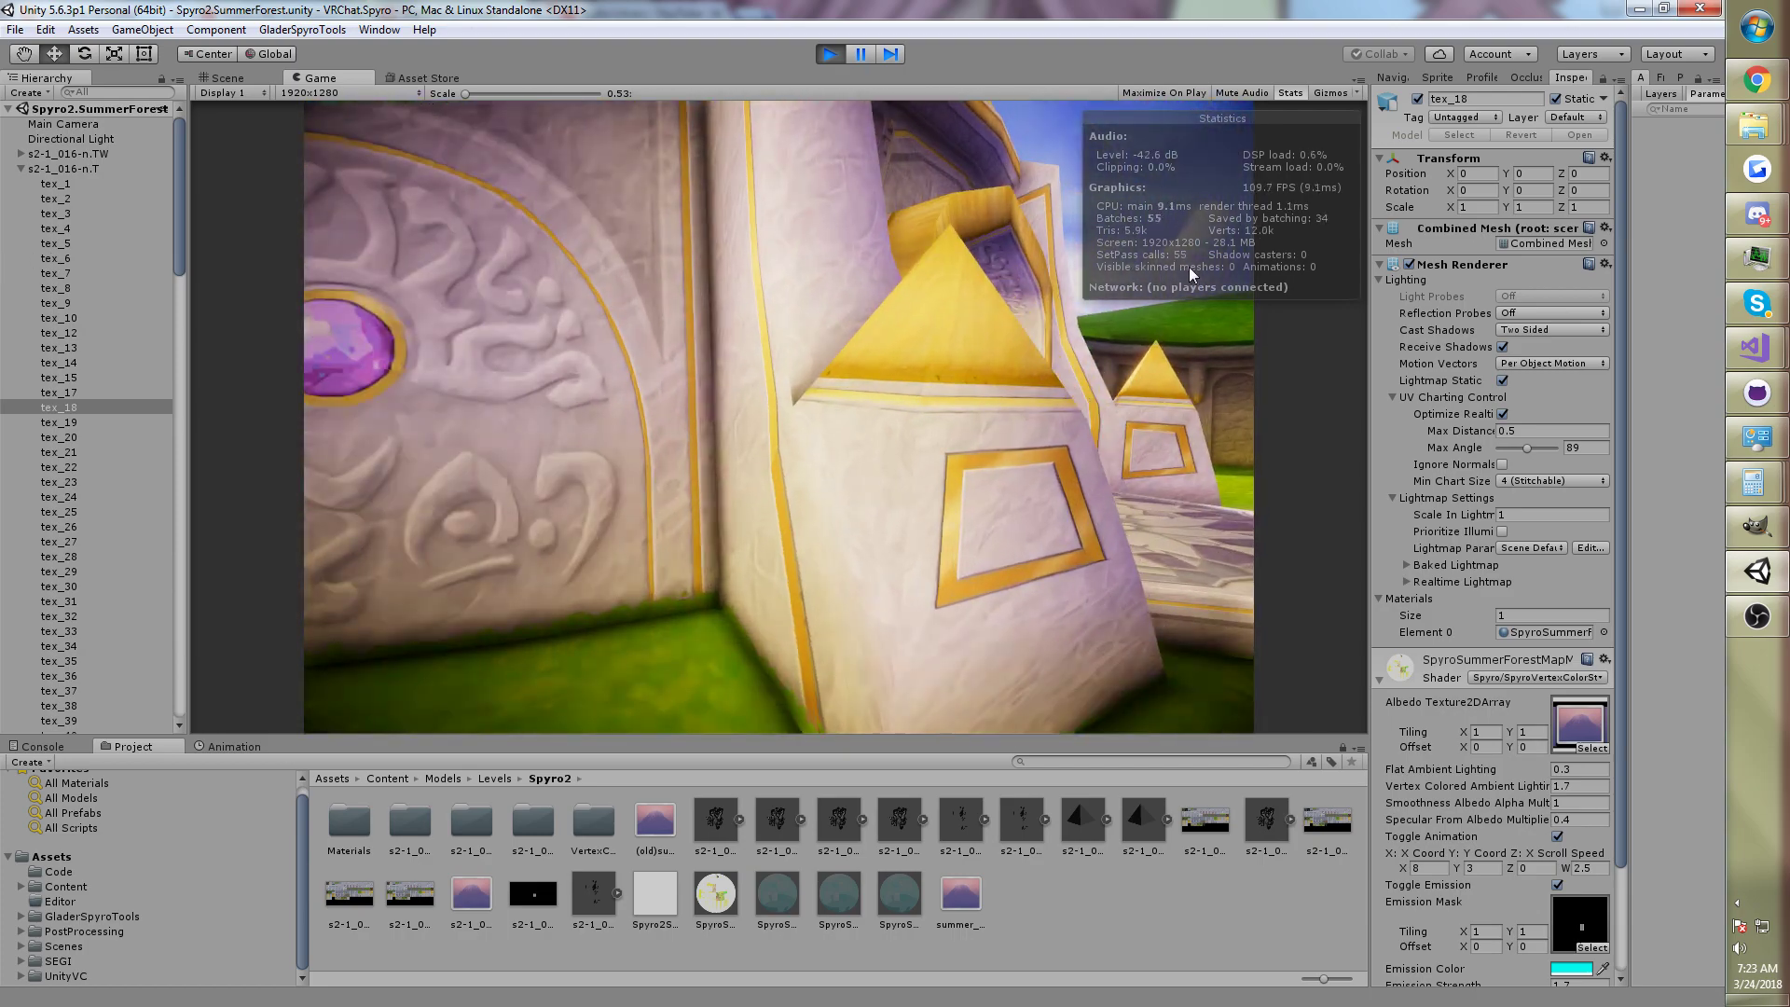
Step: Open the Texture2DArray creation tool from GladerSpyroTools, enable Create From Files and move its window off the centre of the game view
key("w")
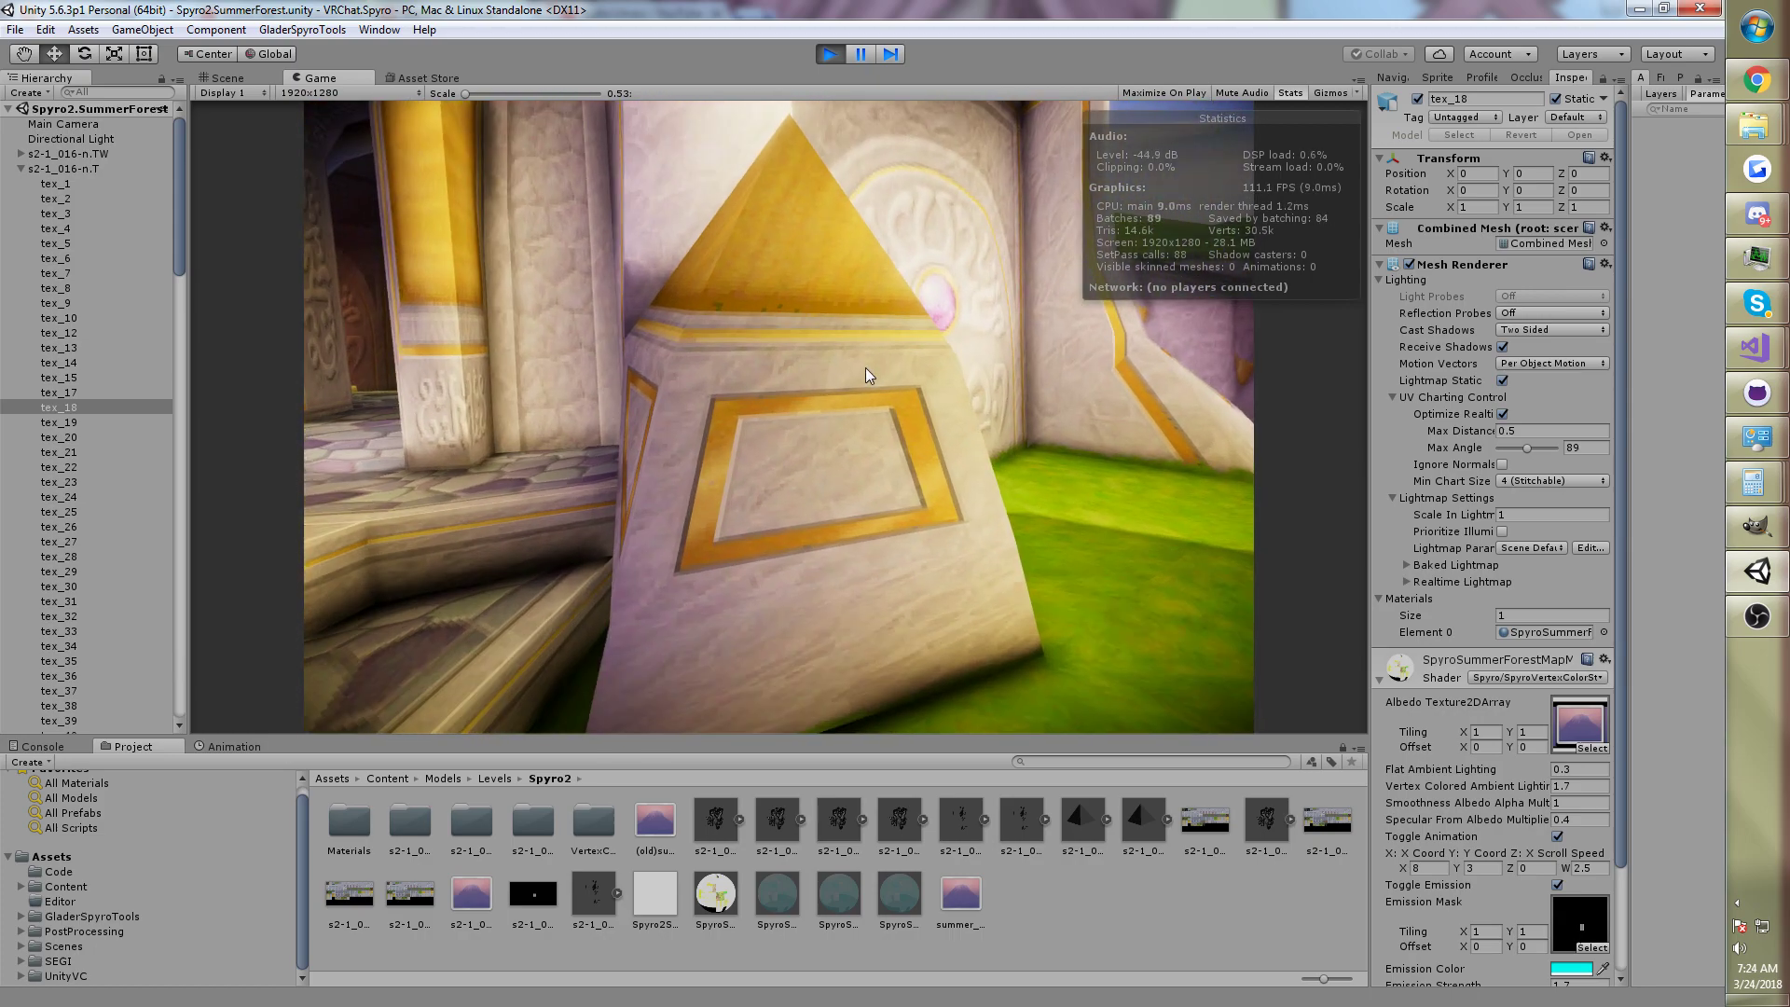
left_click(302, 29)
left_click(330, 71)
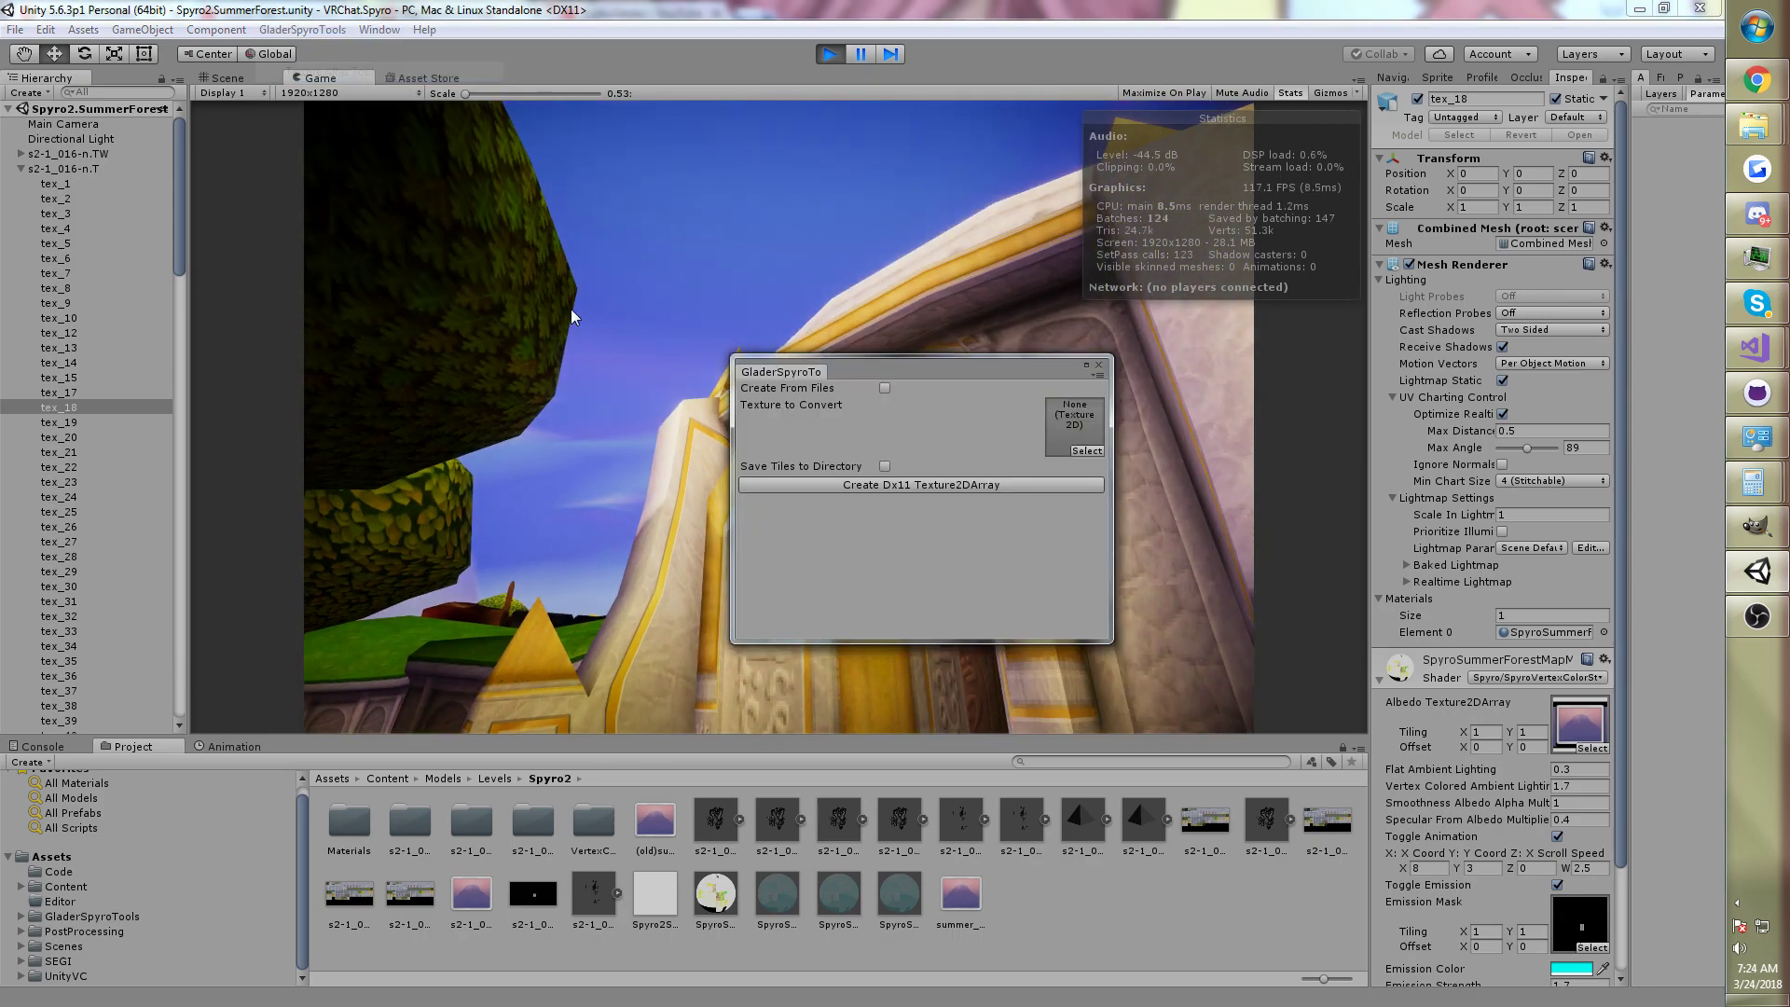
left_click(884, 389)
left_click_drag(884, 364, 676, 399)
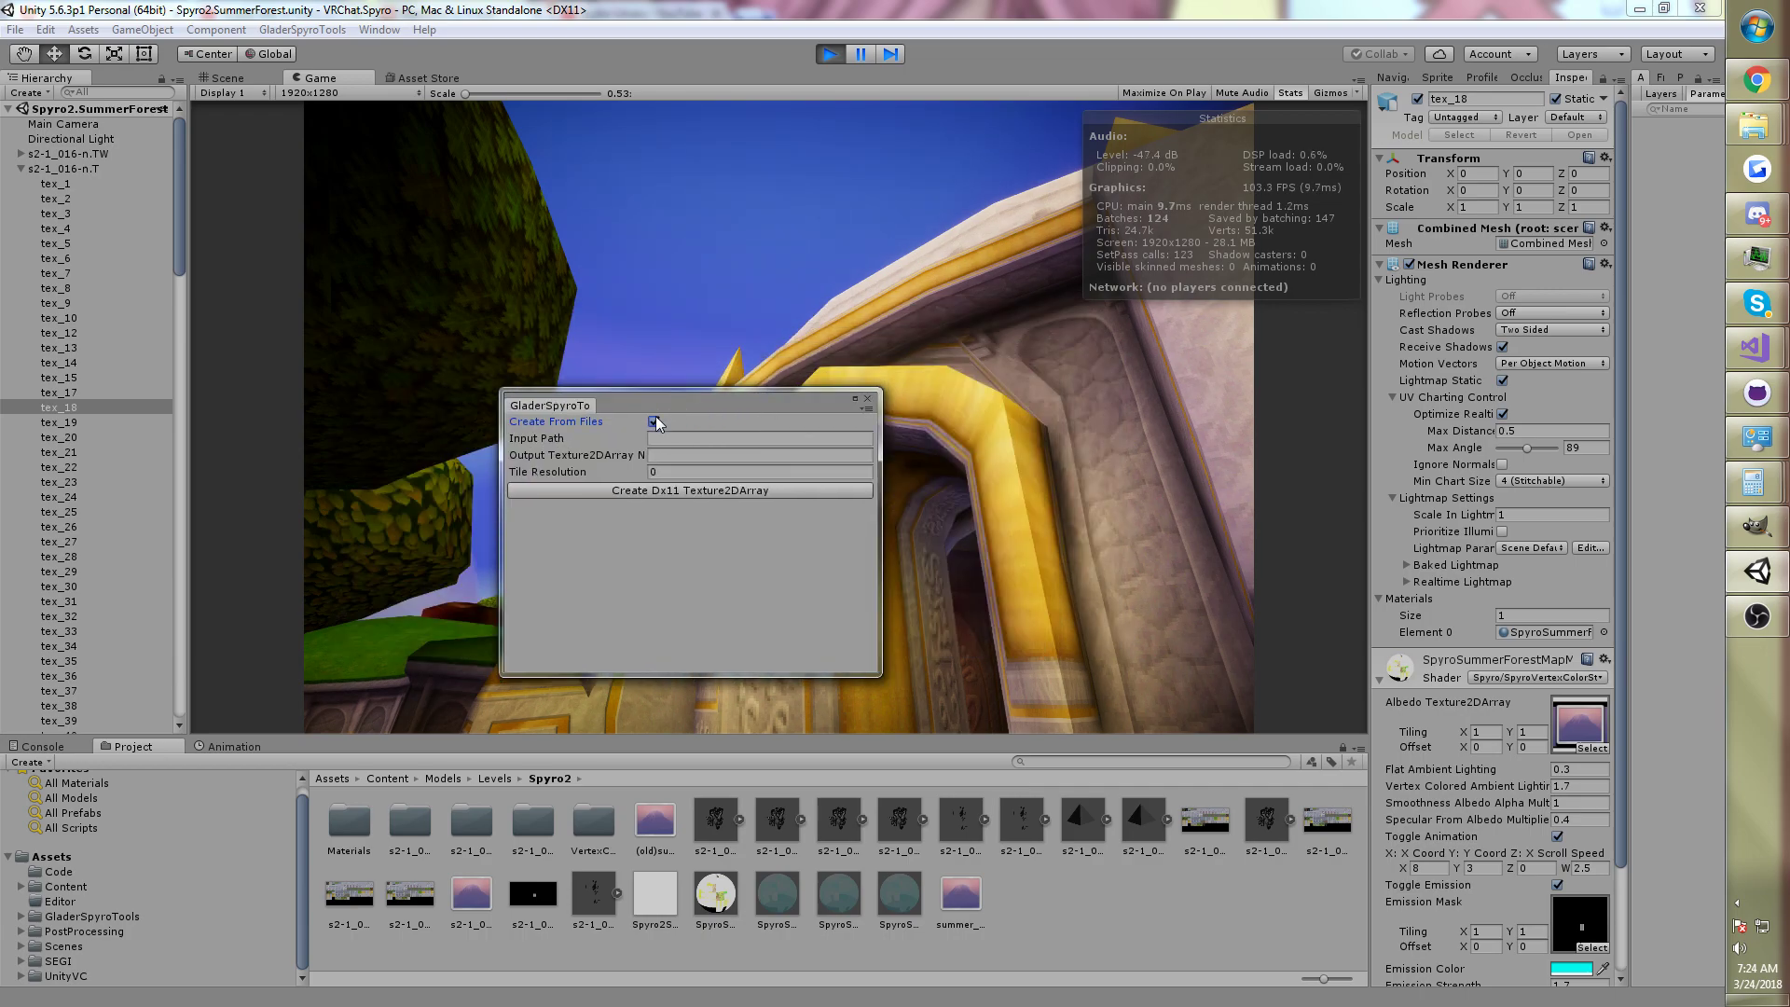
Step: Toggle Create From Files to view both sets of conversion options, including the input path and output name, and close the tool
left_click(654, 422)
left_click(653, 421)
left_click(653, 421)
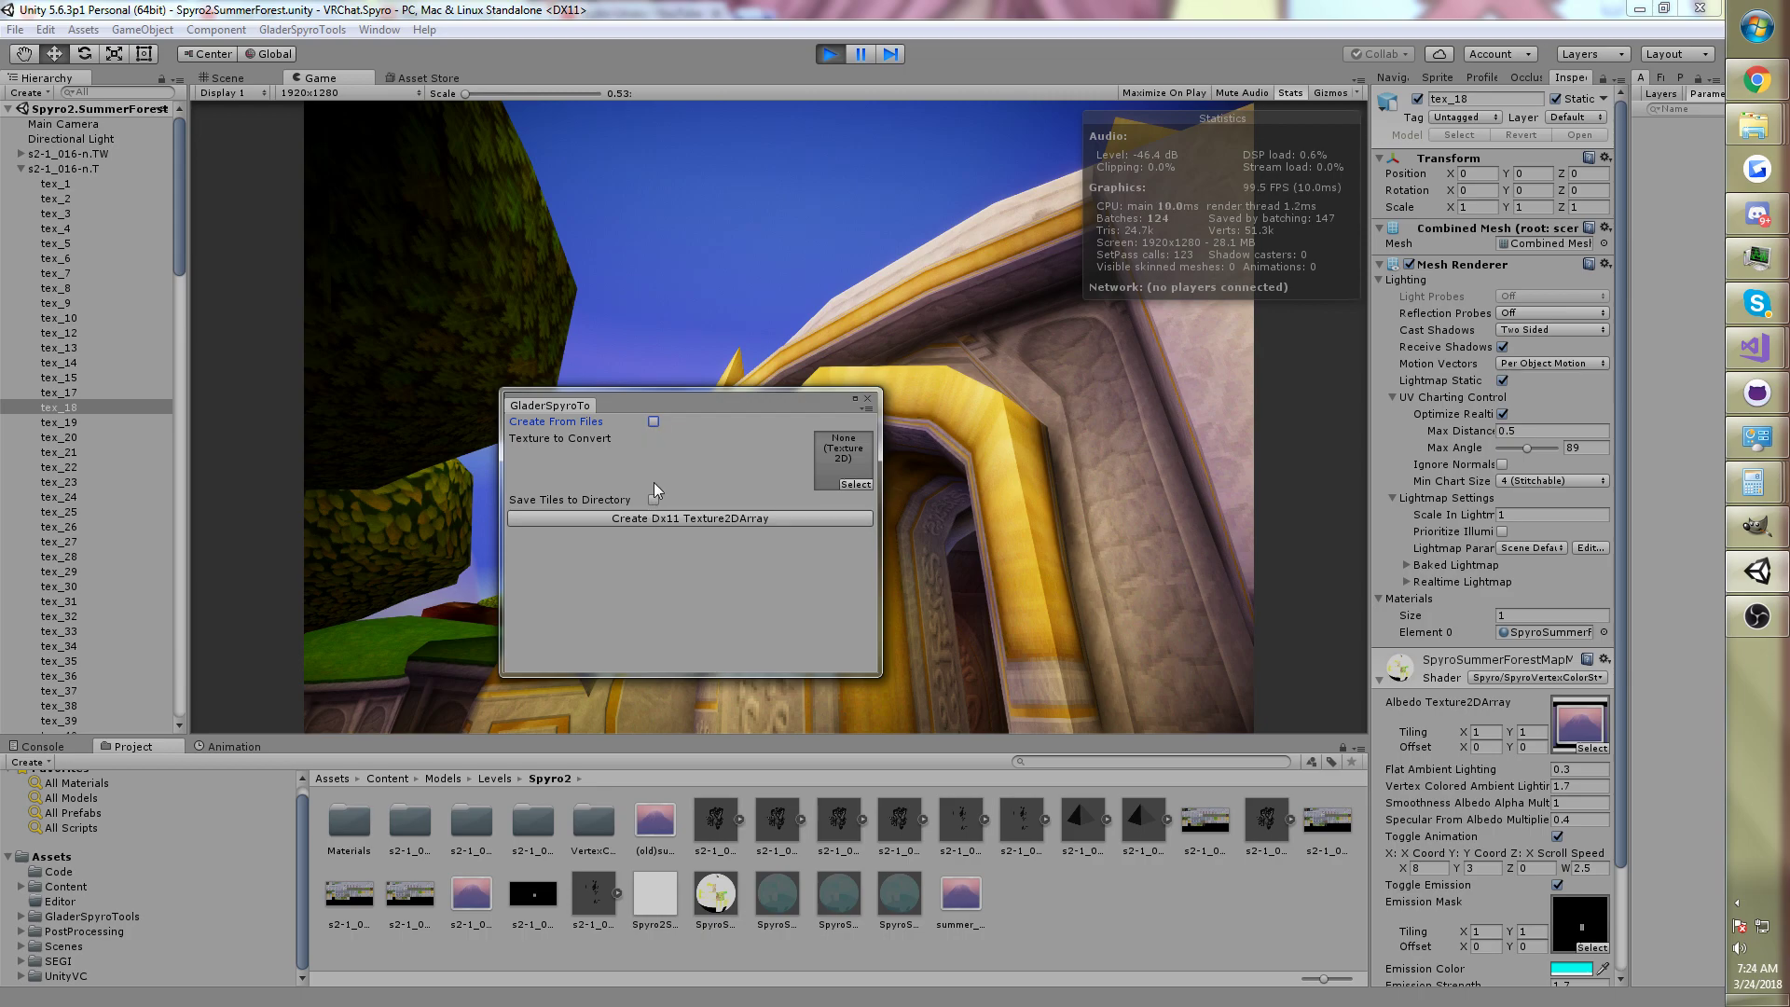
left_click(654, 422)
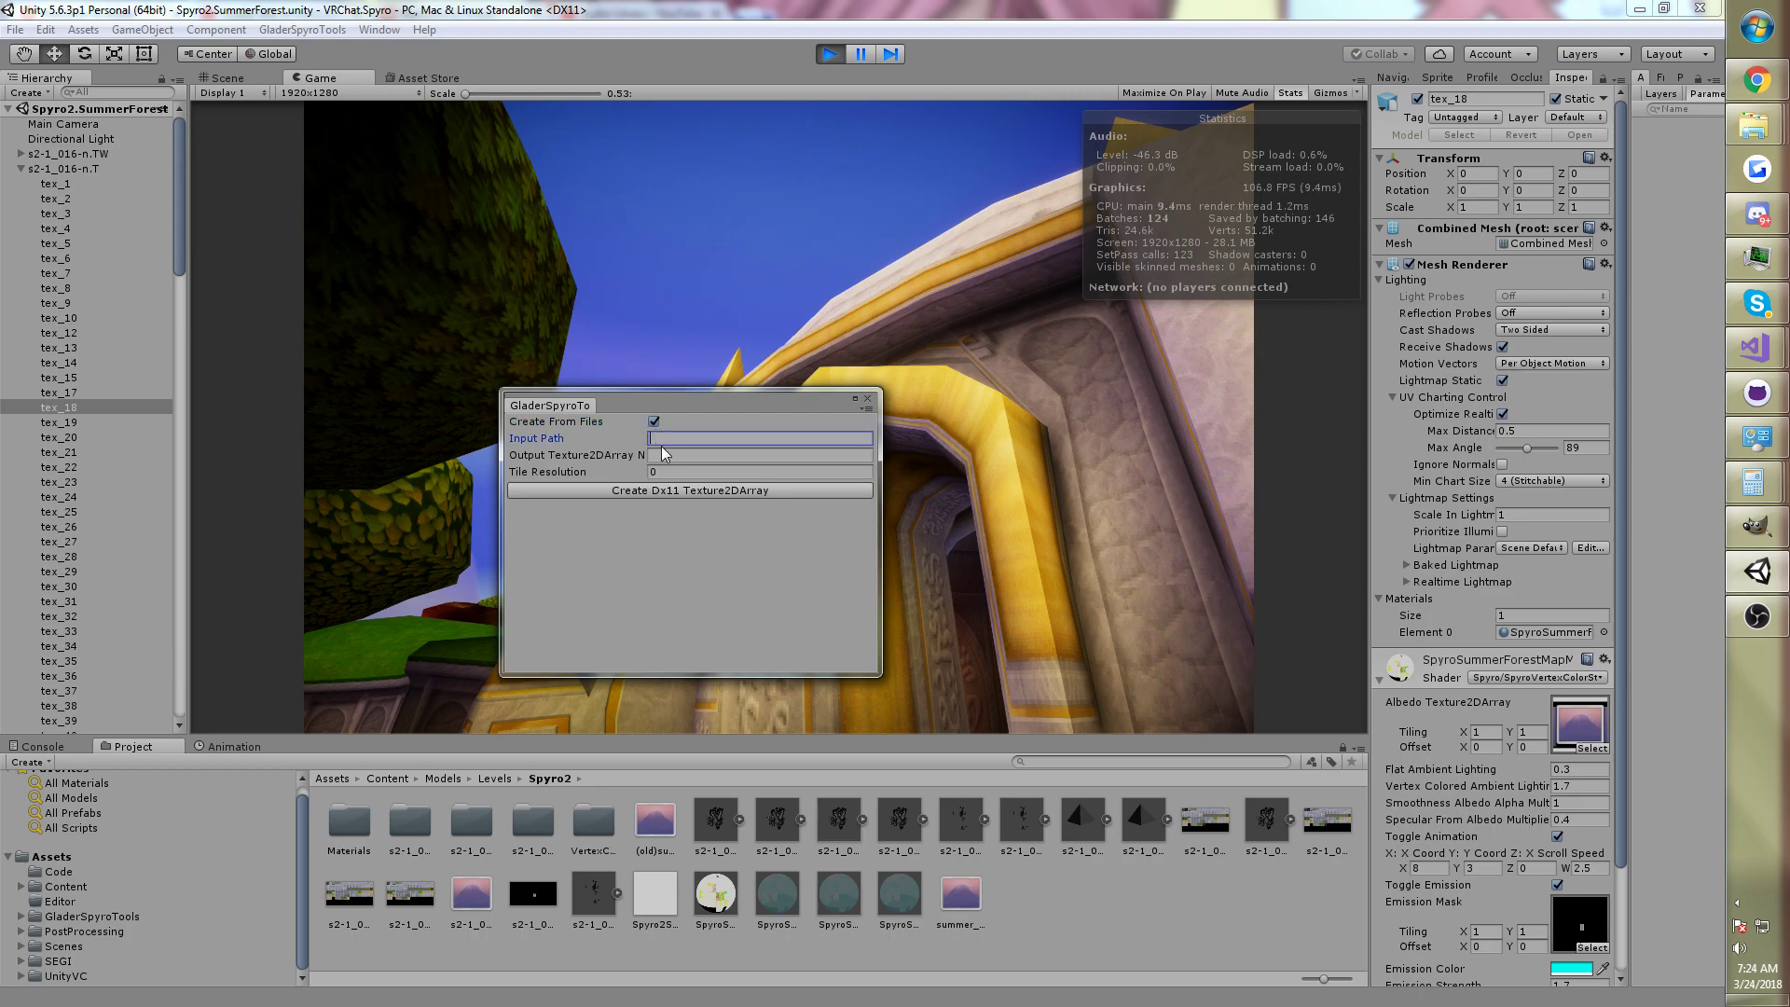
left_click(665, 454)
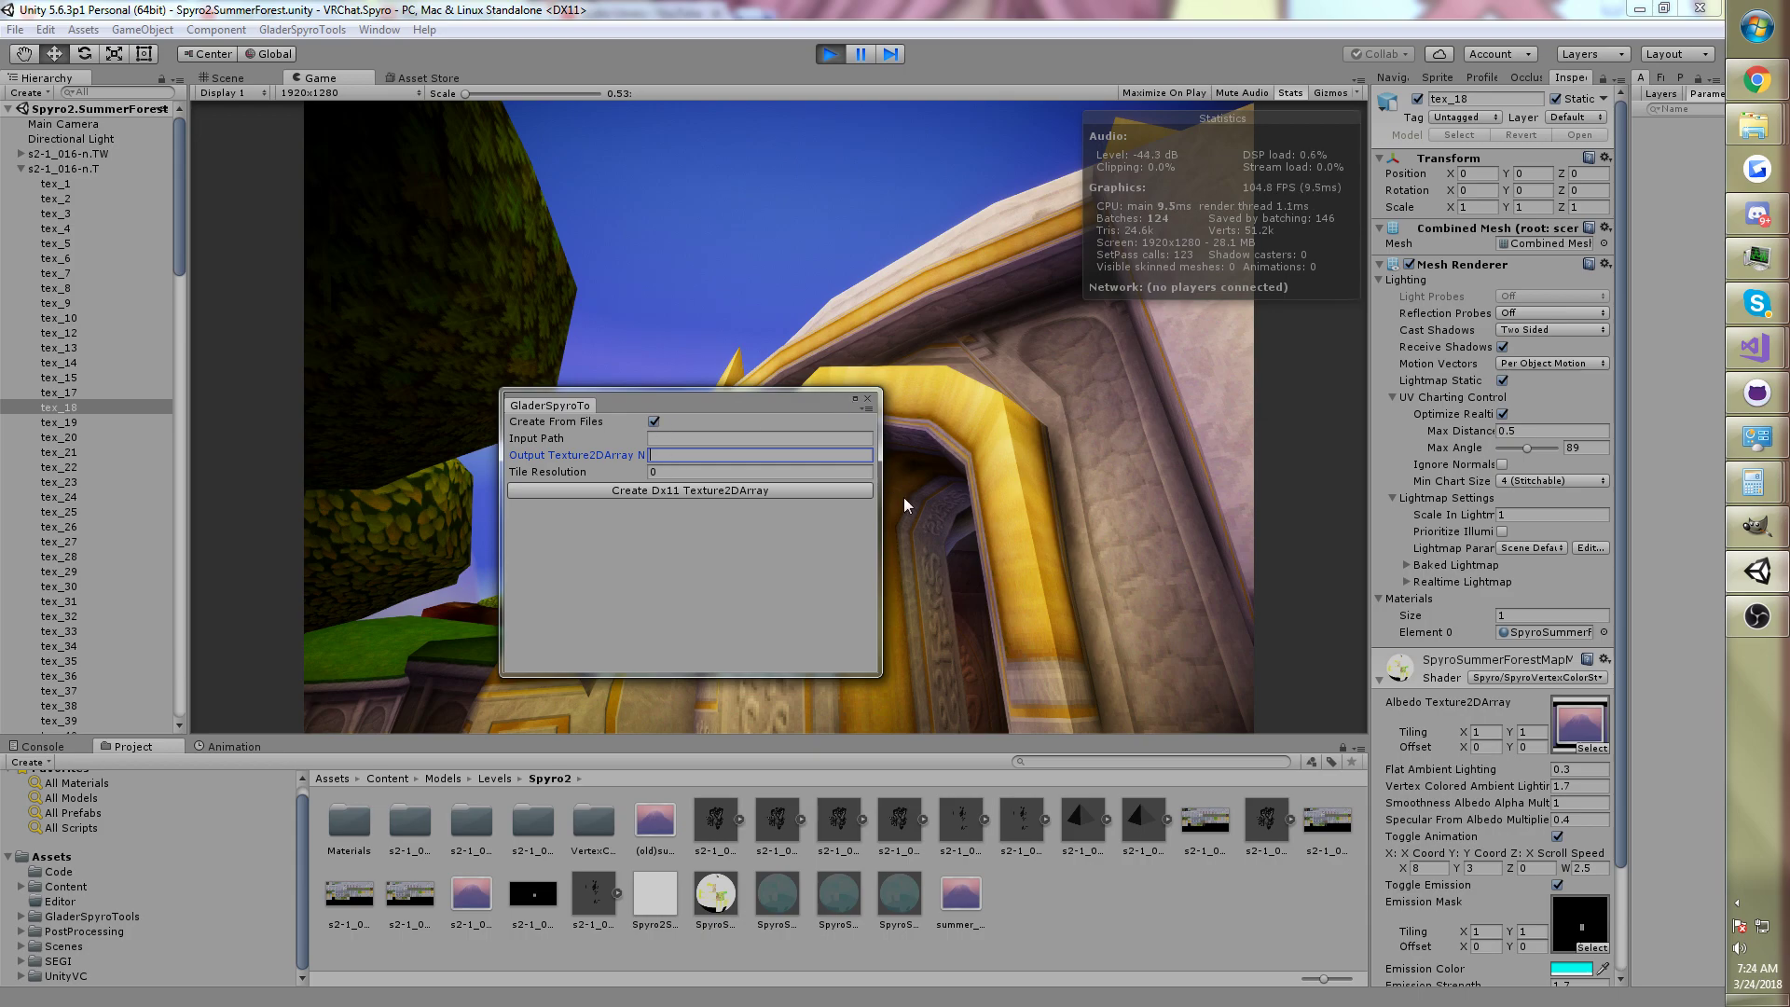
left_click(652, 422)
left_click(867, 399)
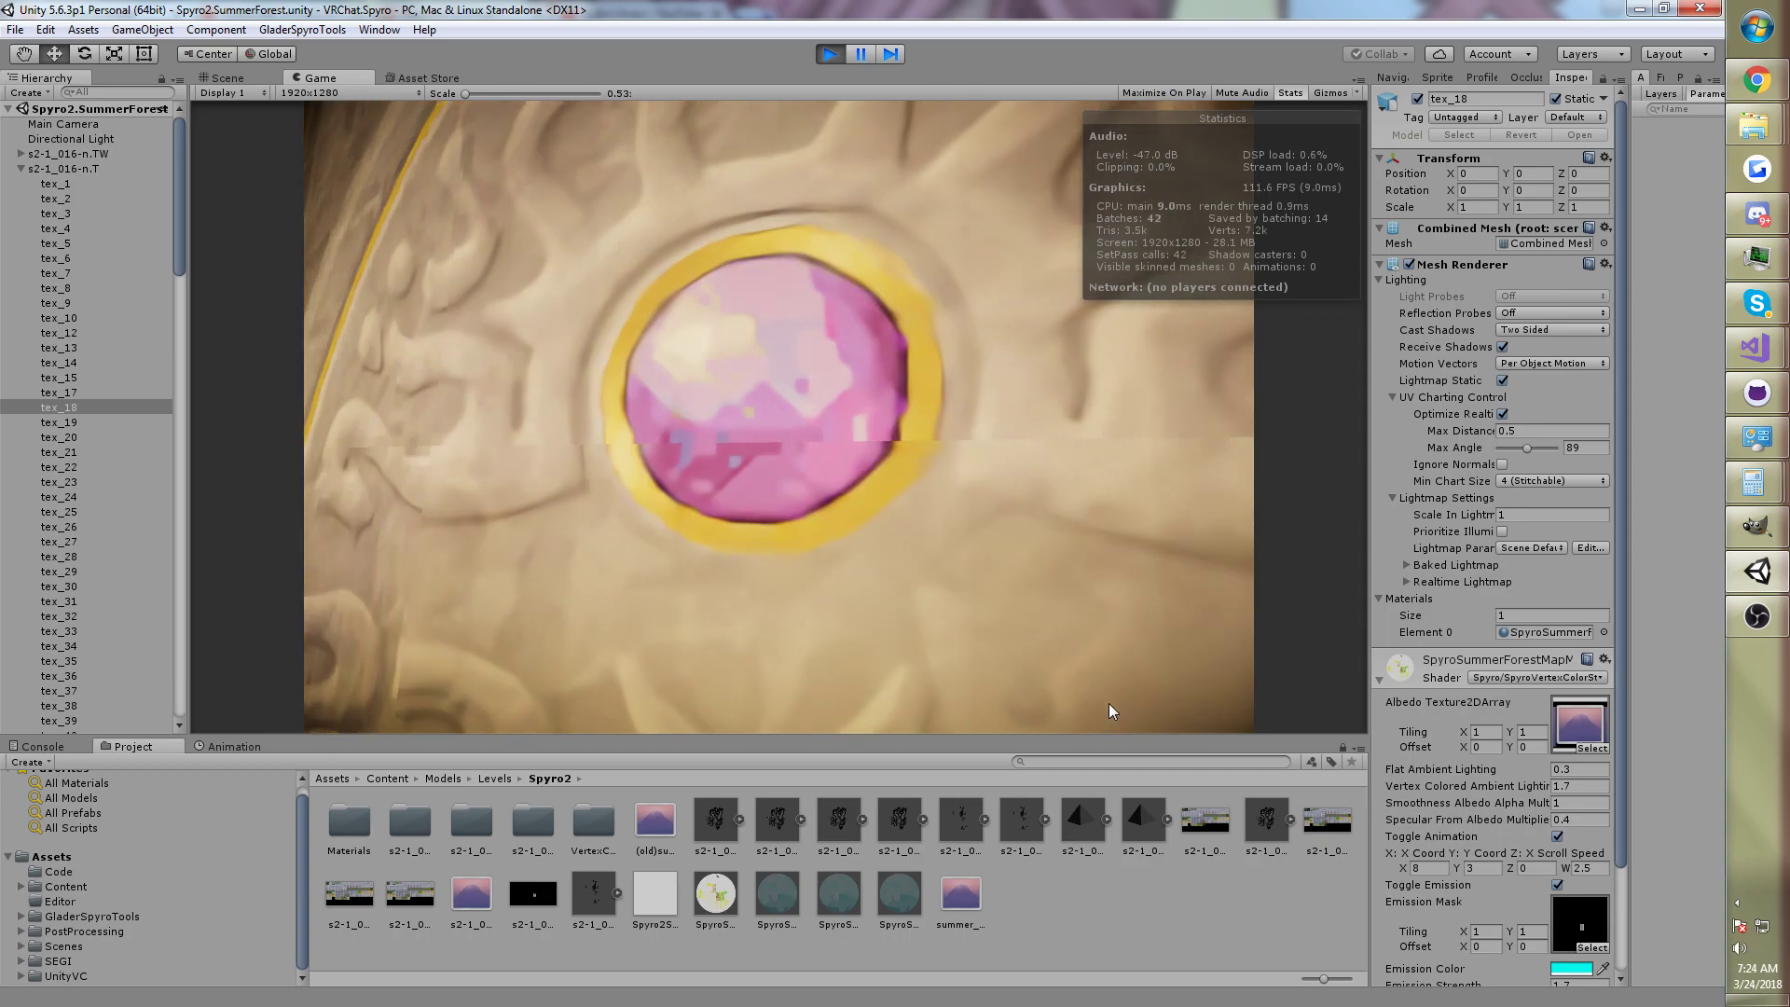
Step: Examine the textures on the carved gem wall, the tree trunk, the stone path and the gold-trimmed pillar in the running level
key("d")
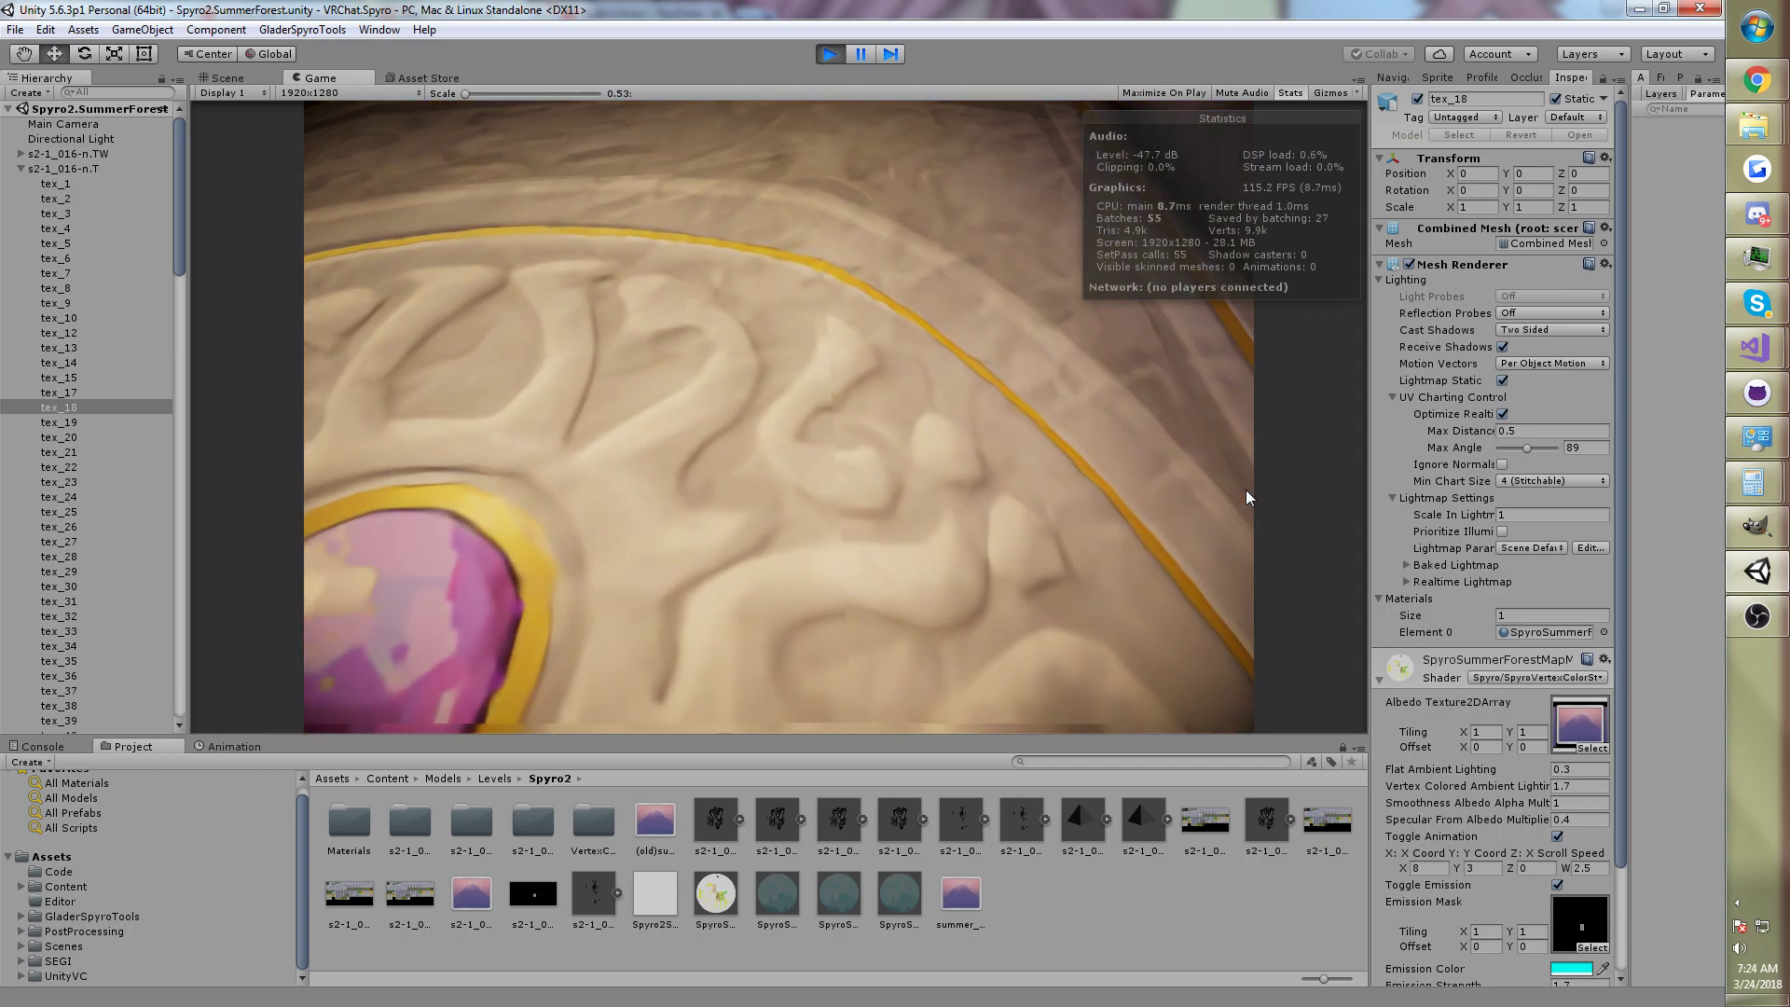
key("w")
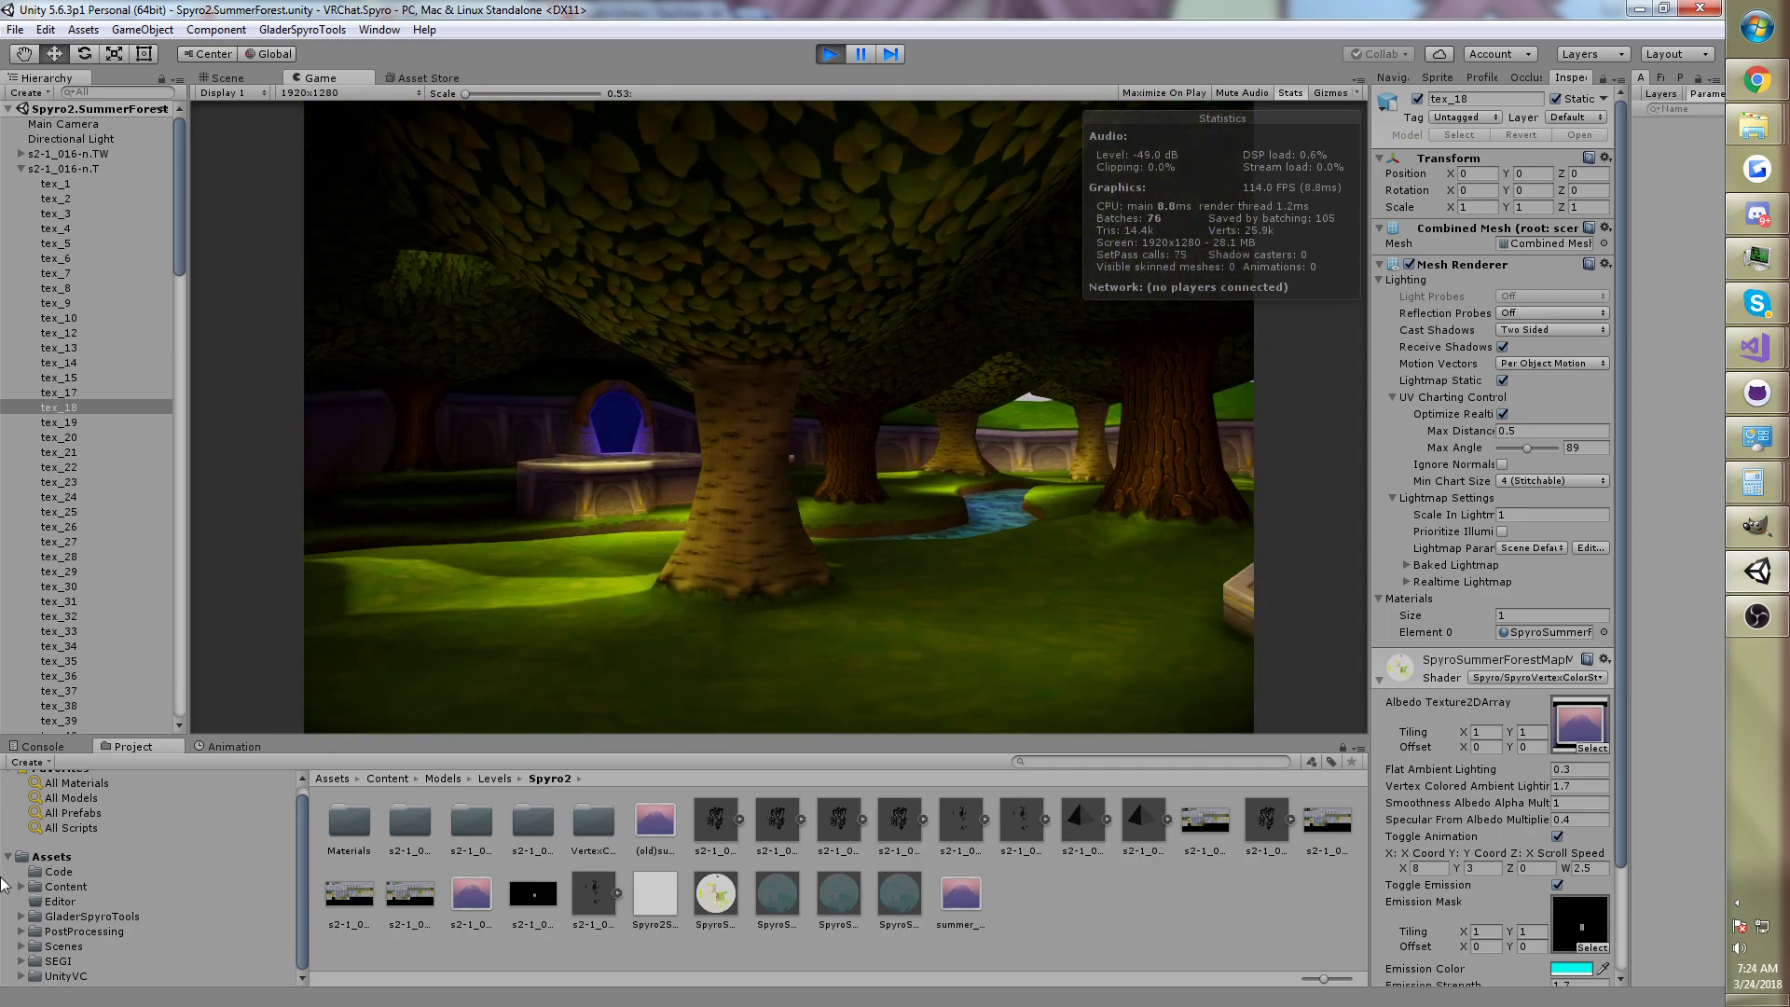
key("s")
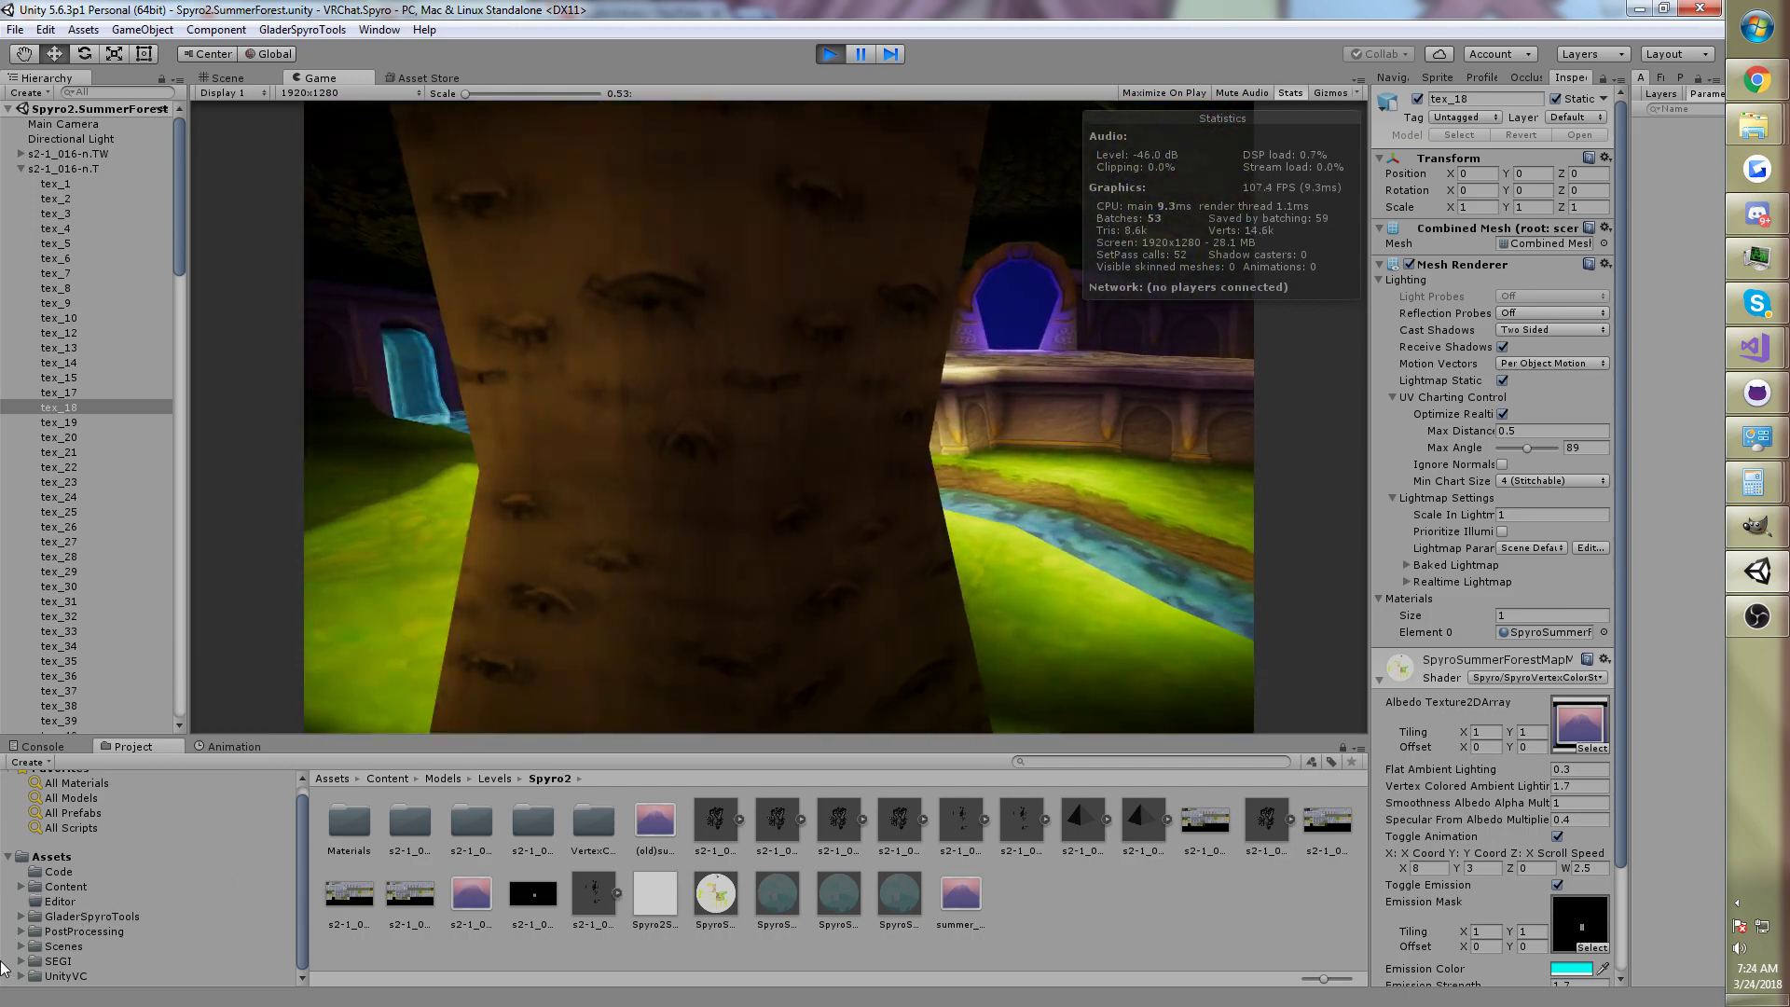
key("w")
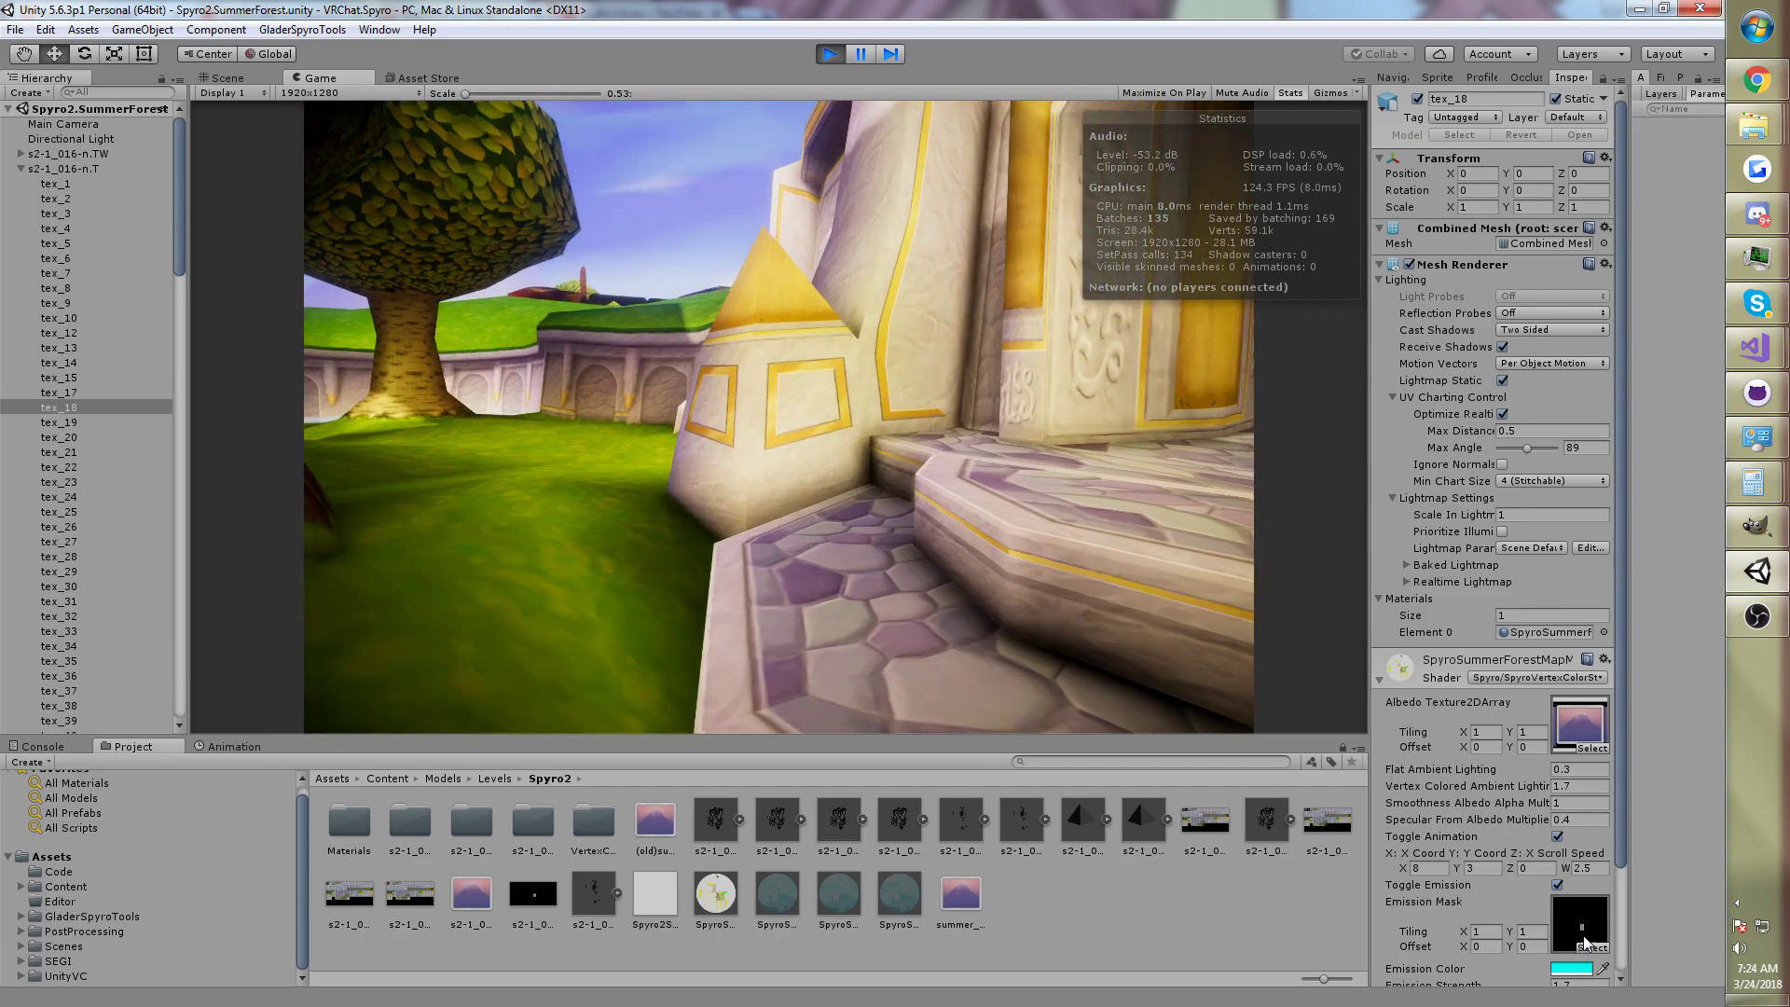
key("w")
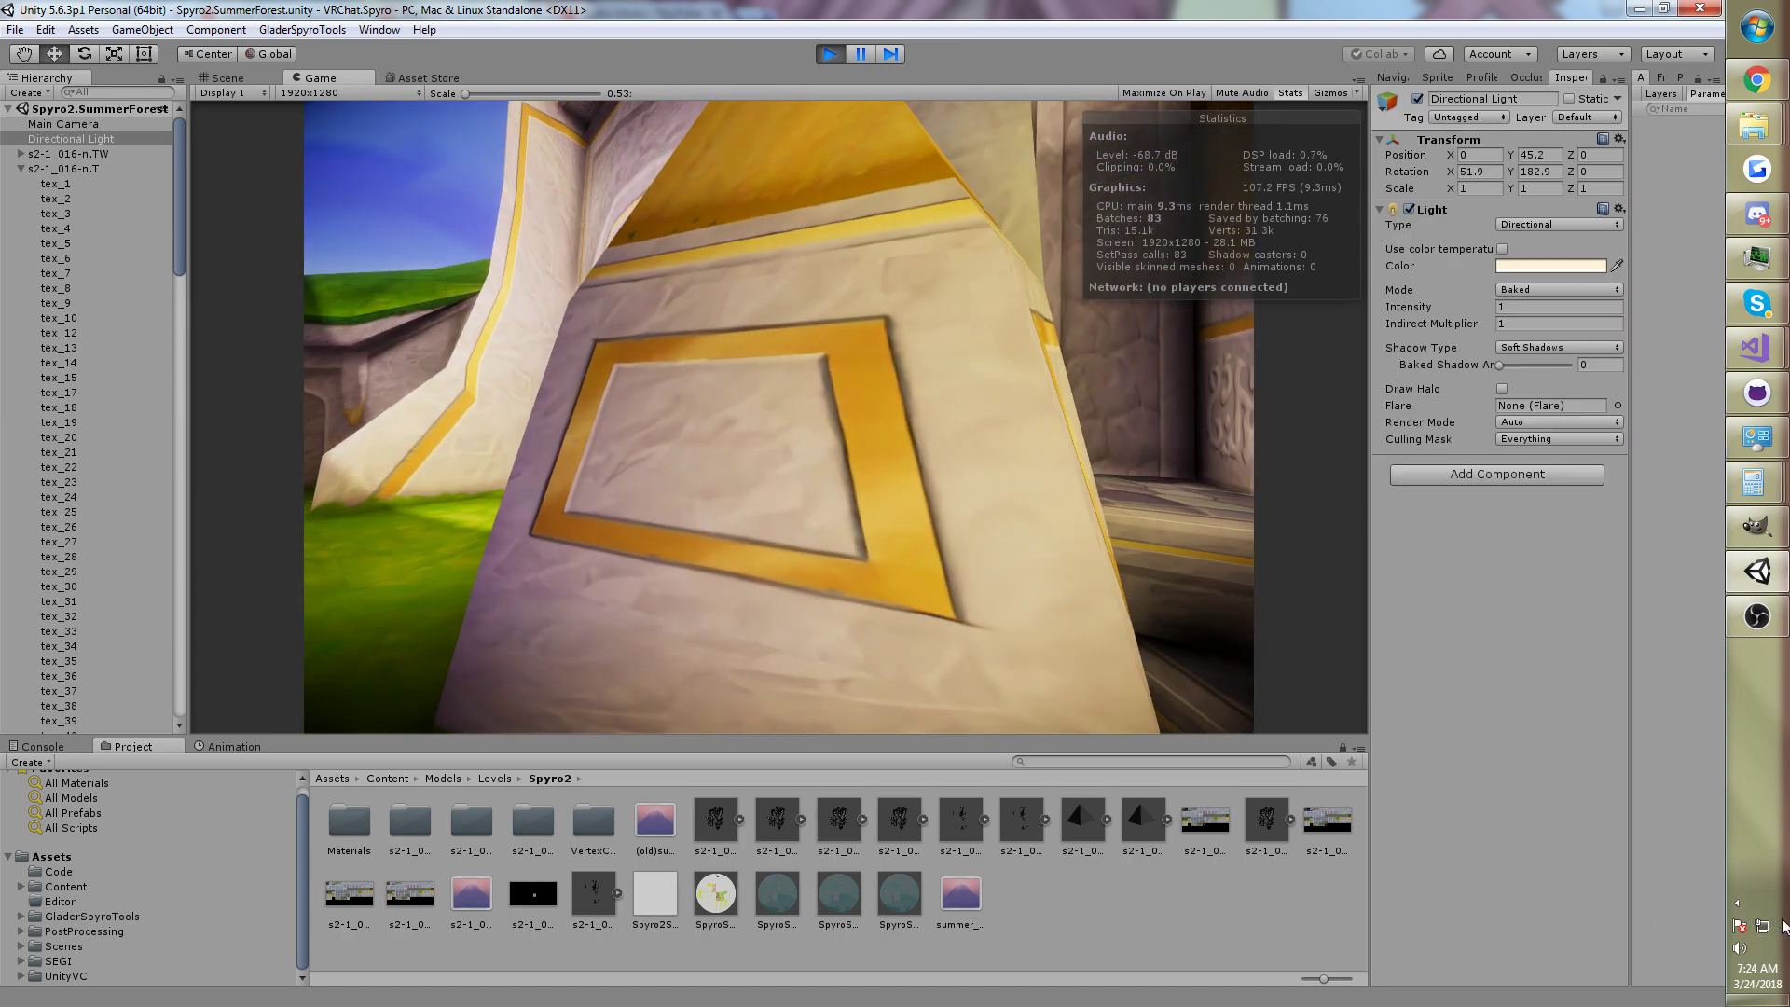
Step: Inspect the purple gem and its carved wall both close up and from a distance, and switch to OBS
key("w")
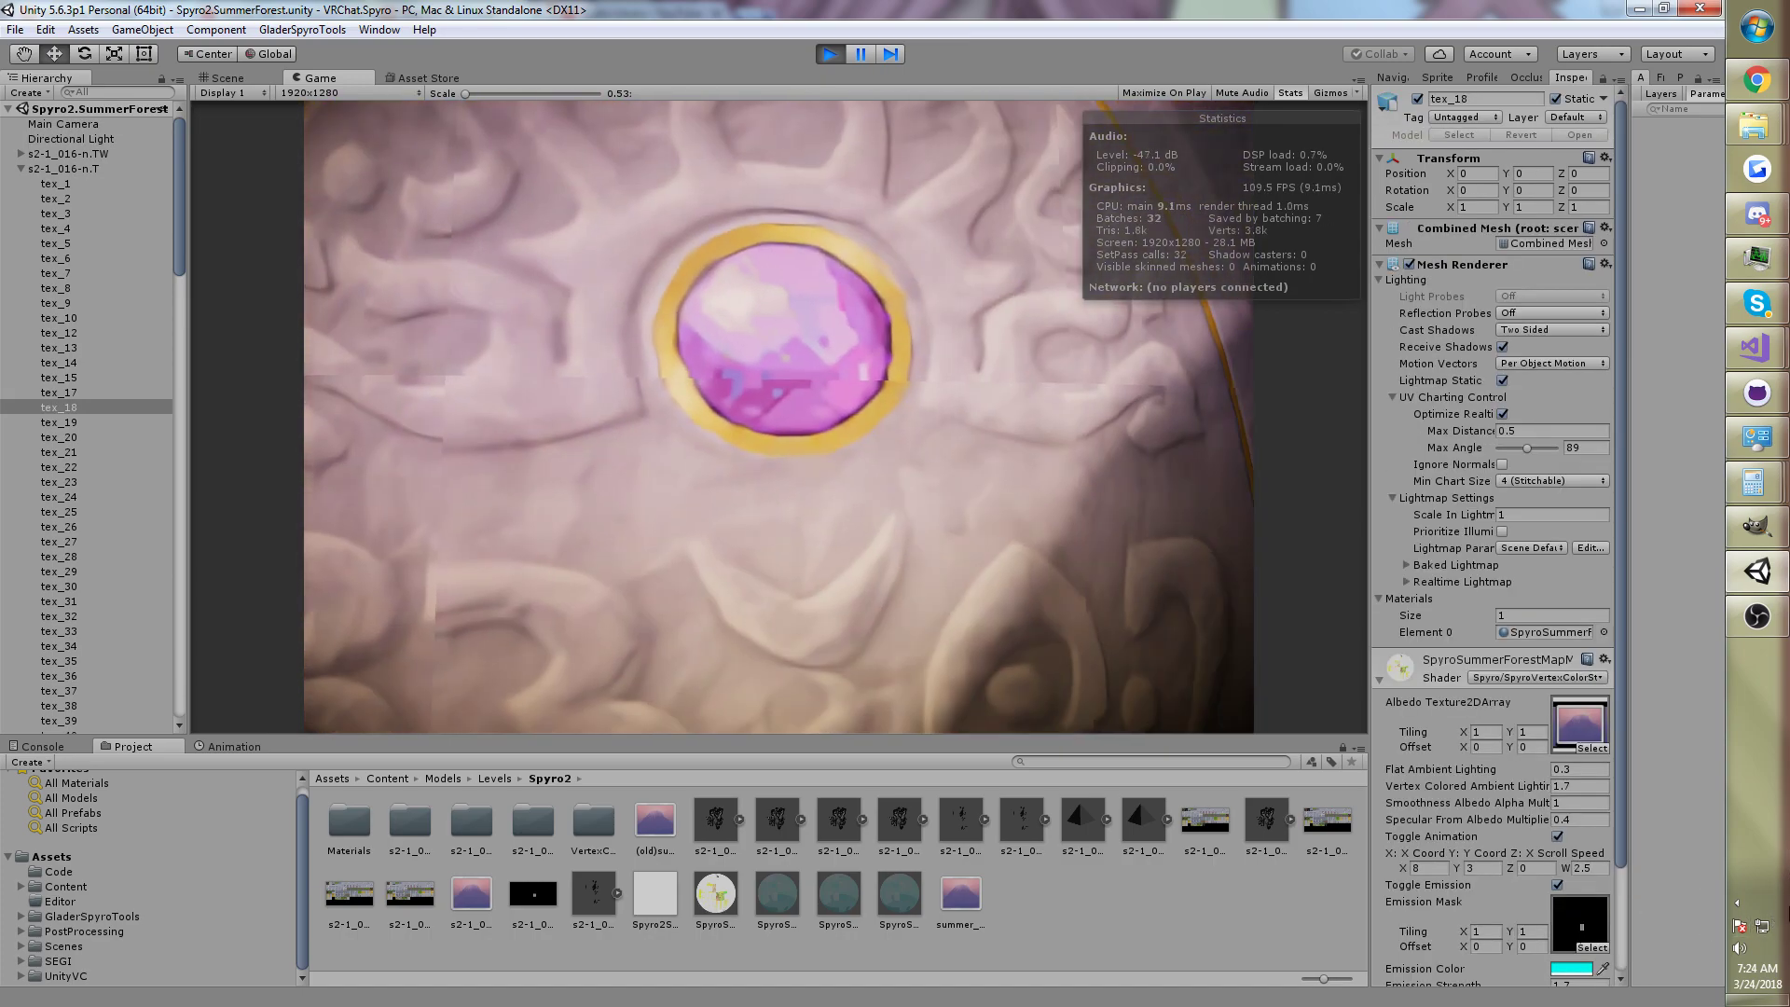
key("s")
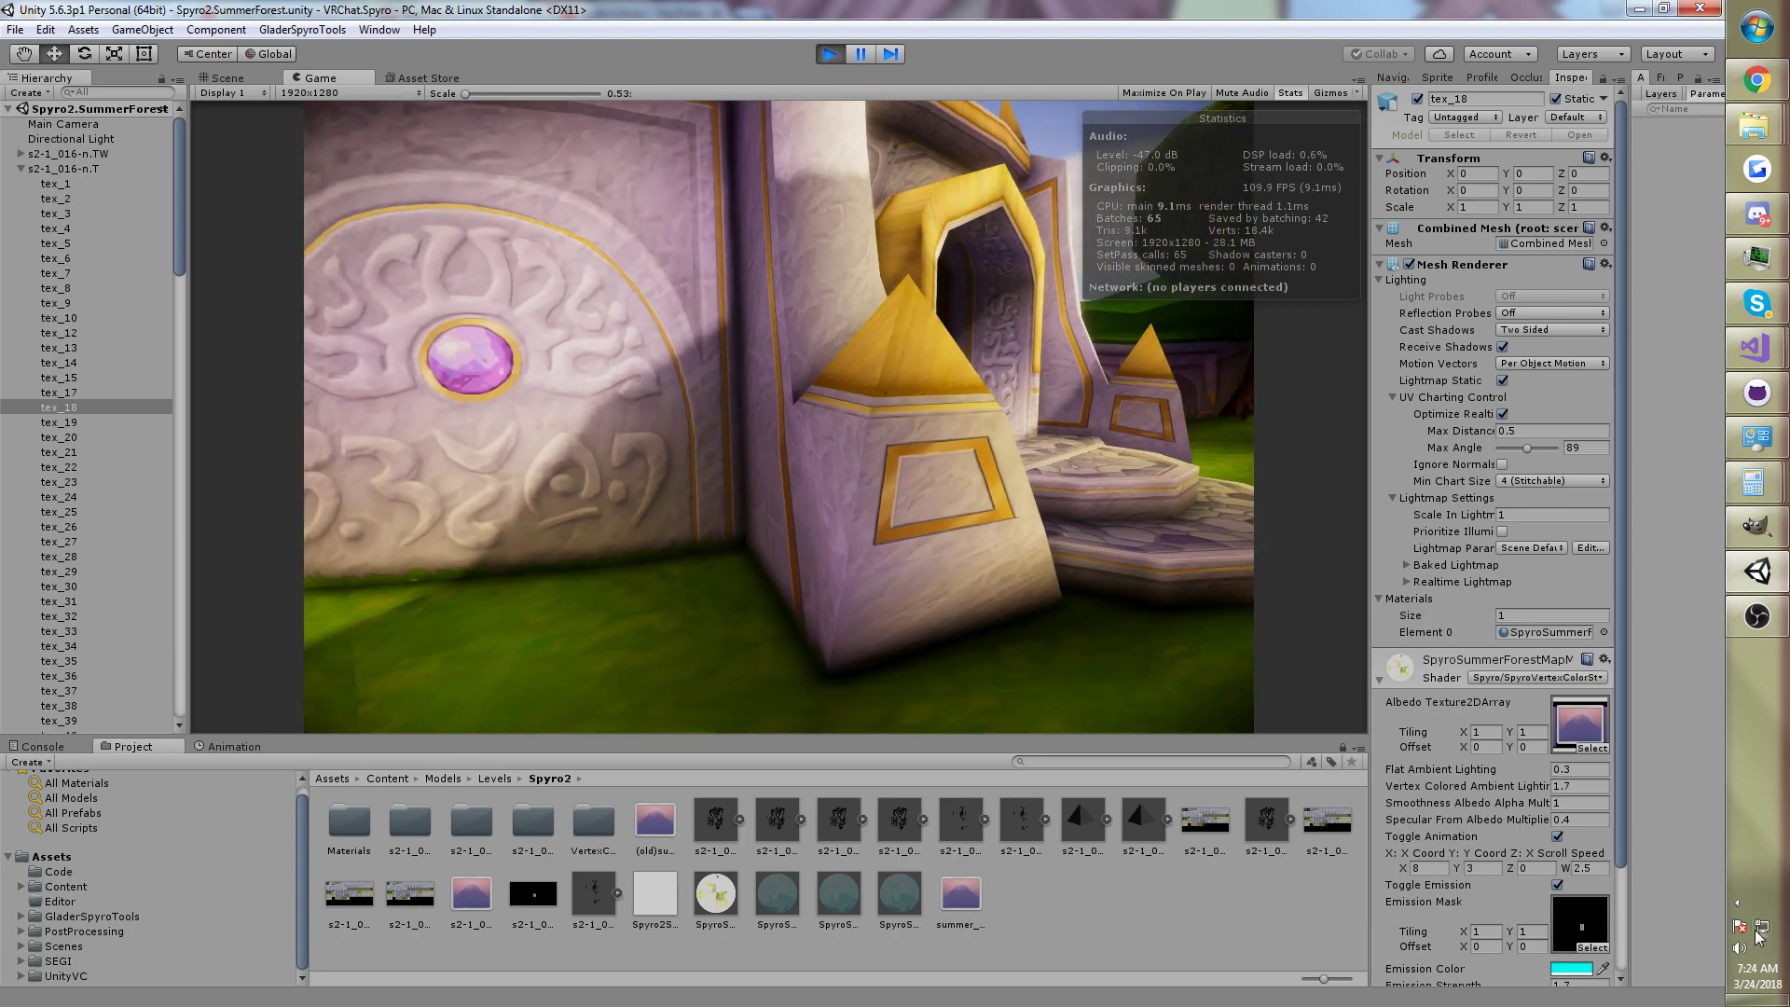
key("w")
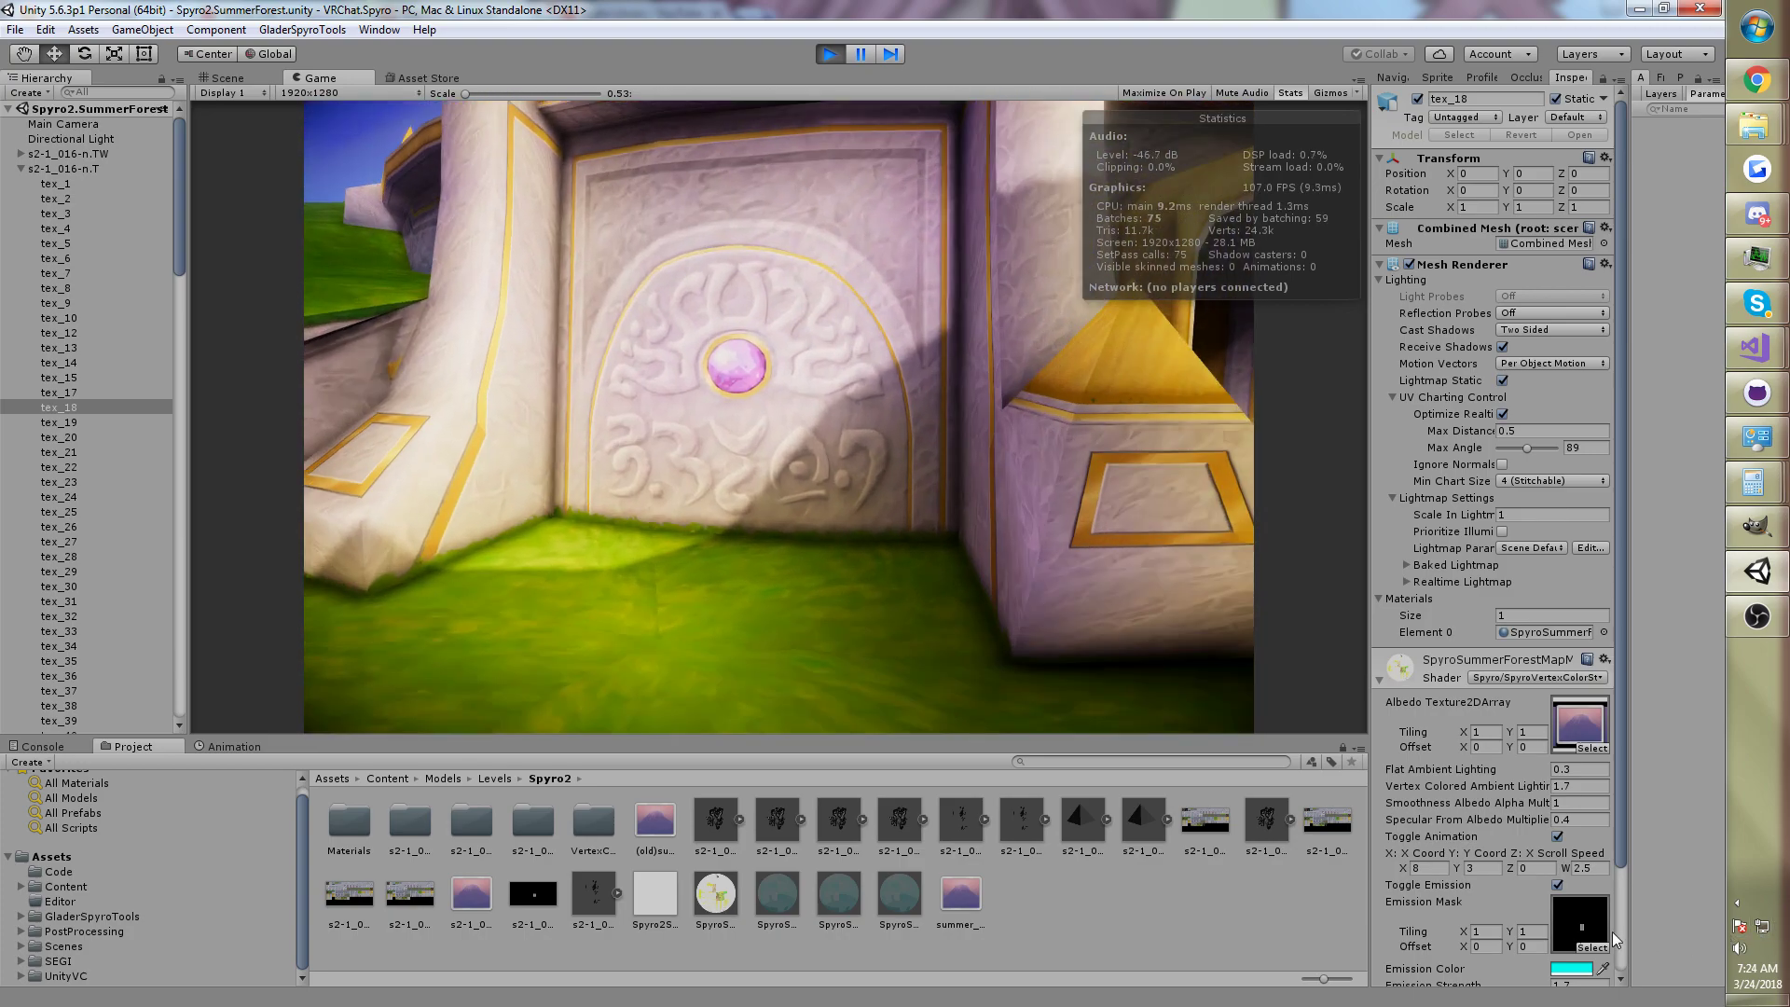
key("w")
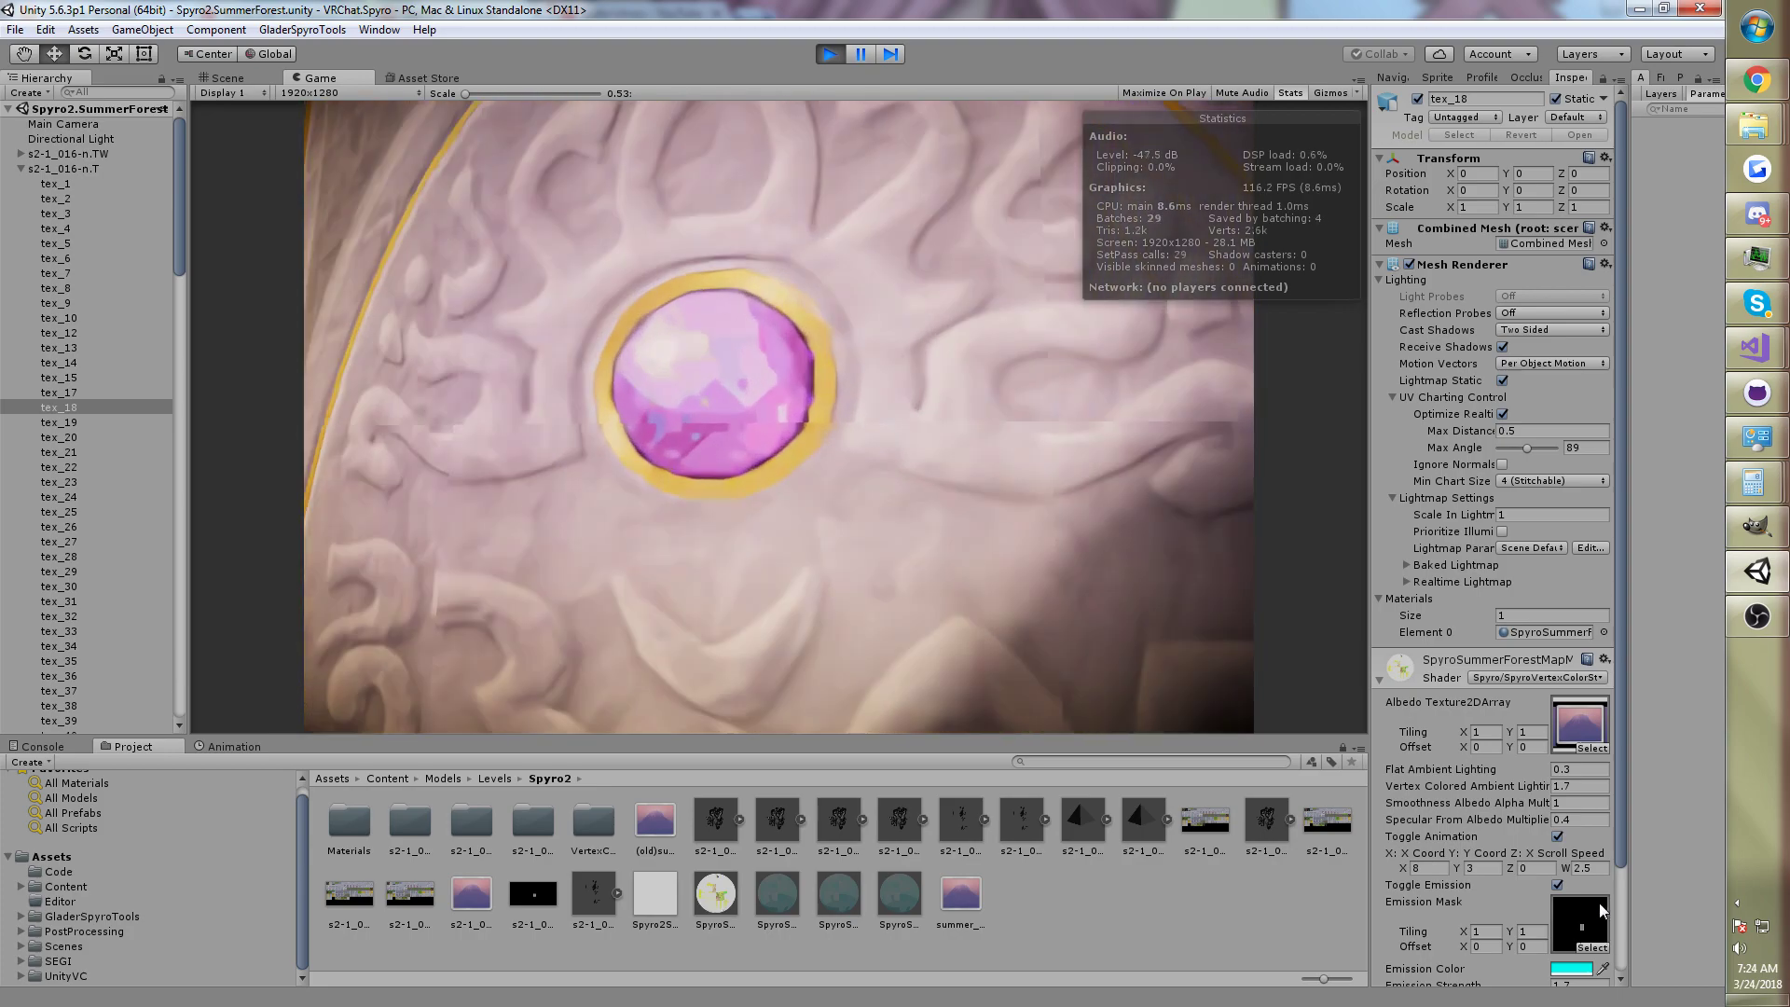
key("s")
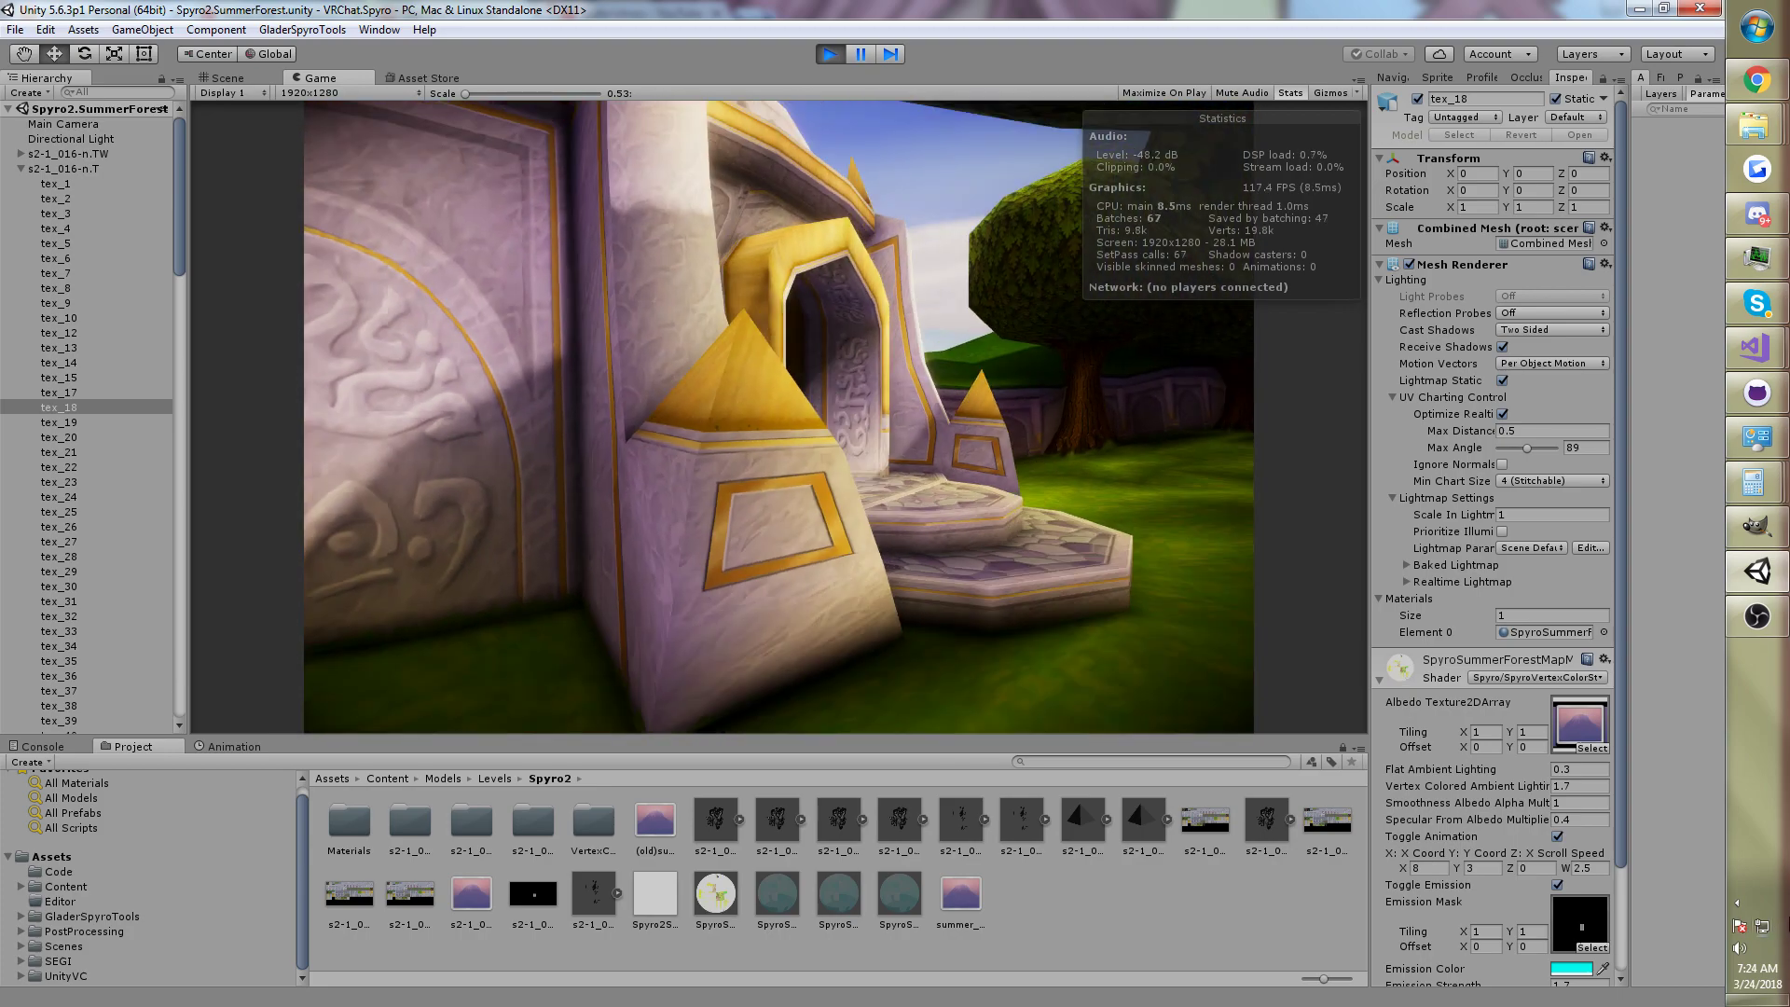
key("w")
key("w")
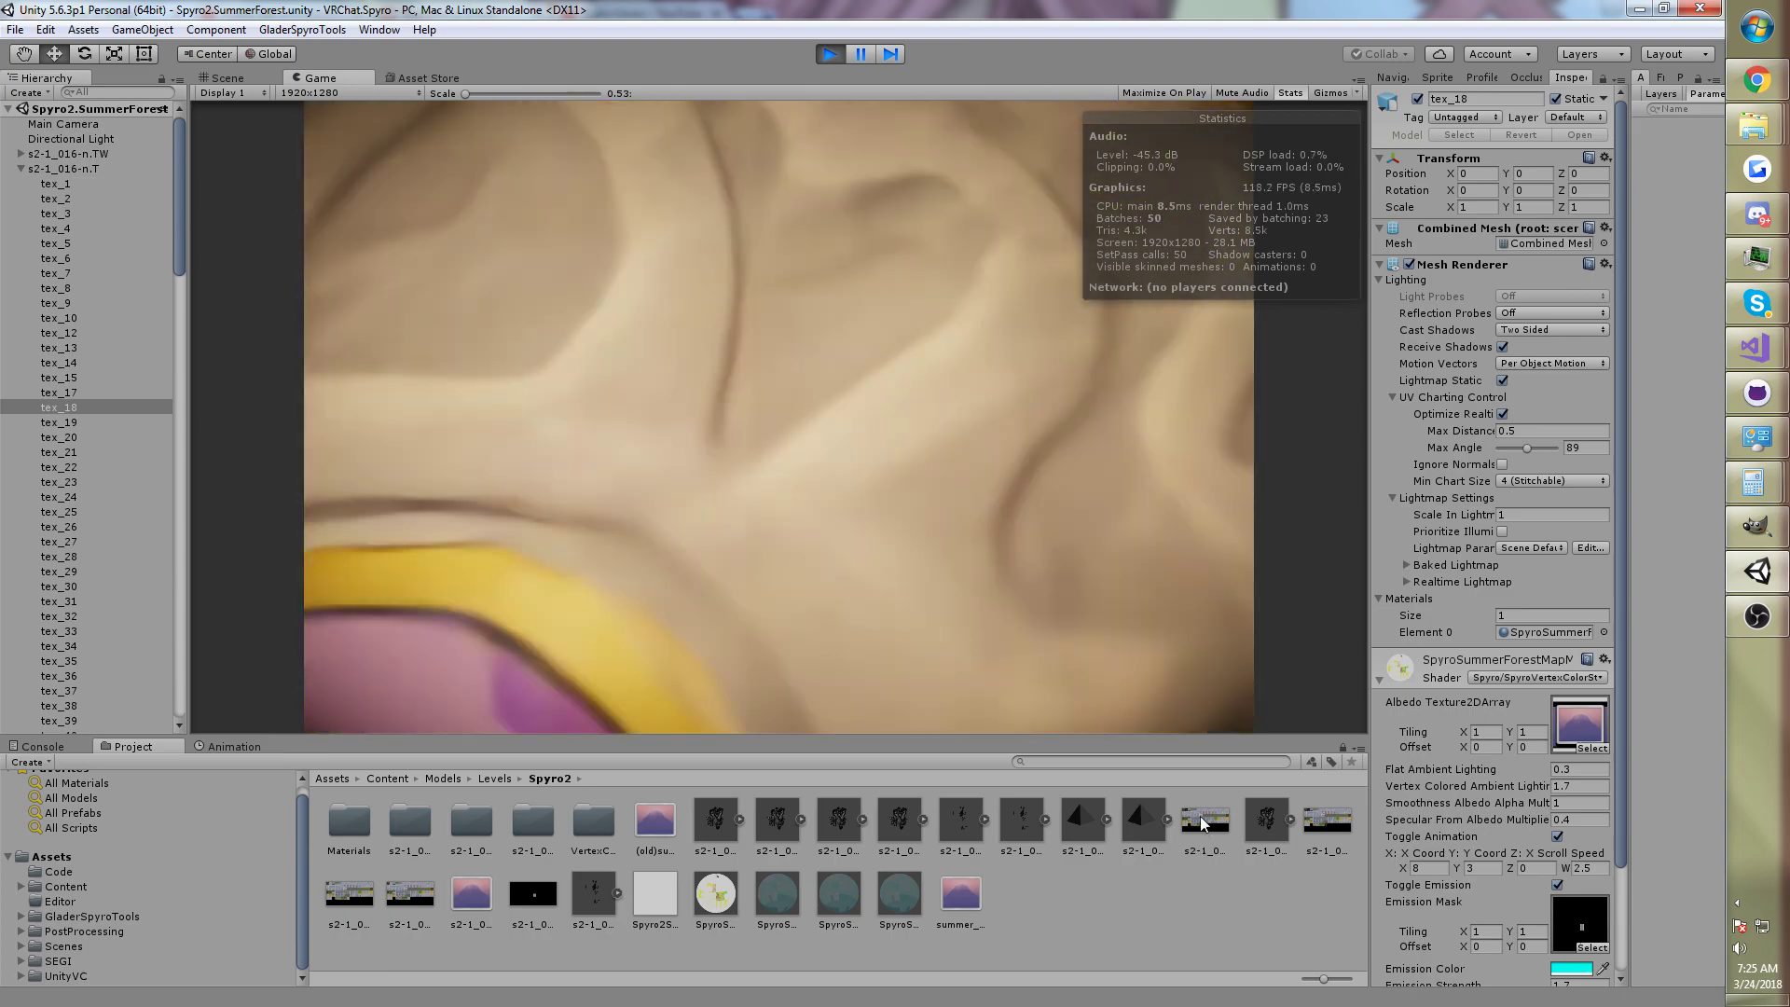
key("alt+Tab")
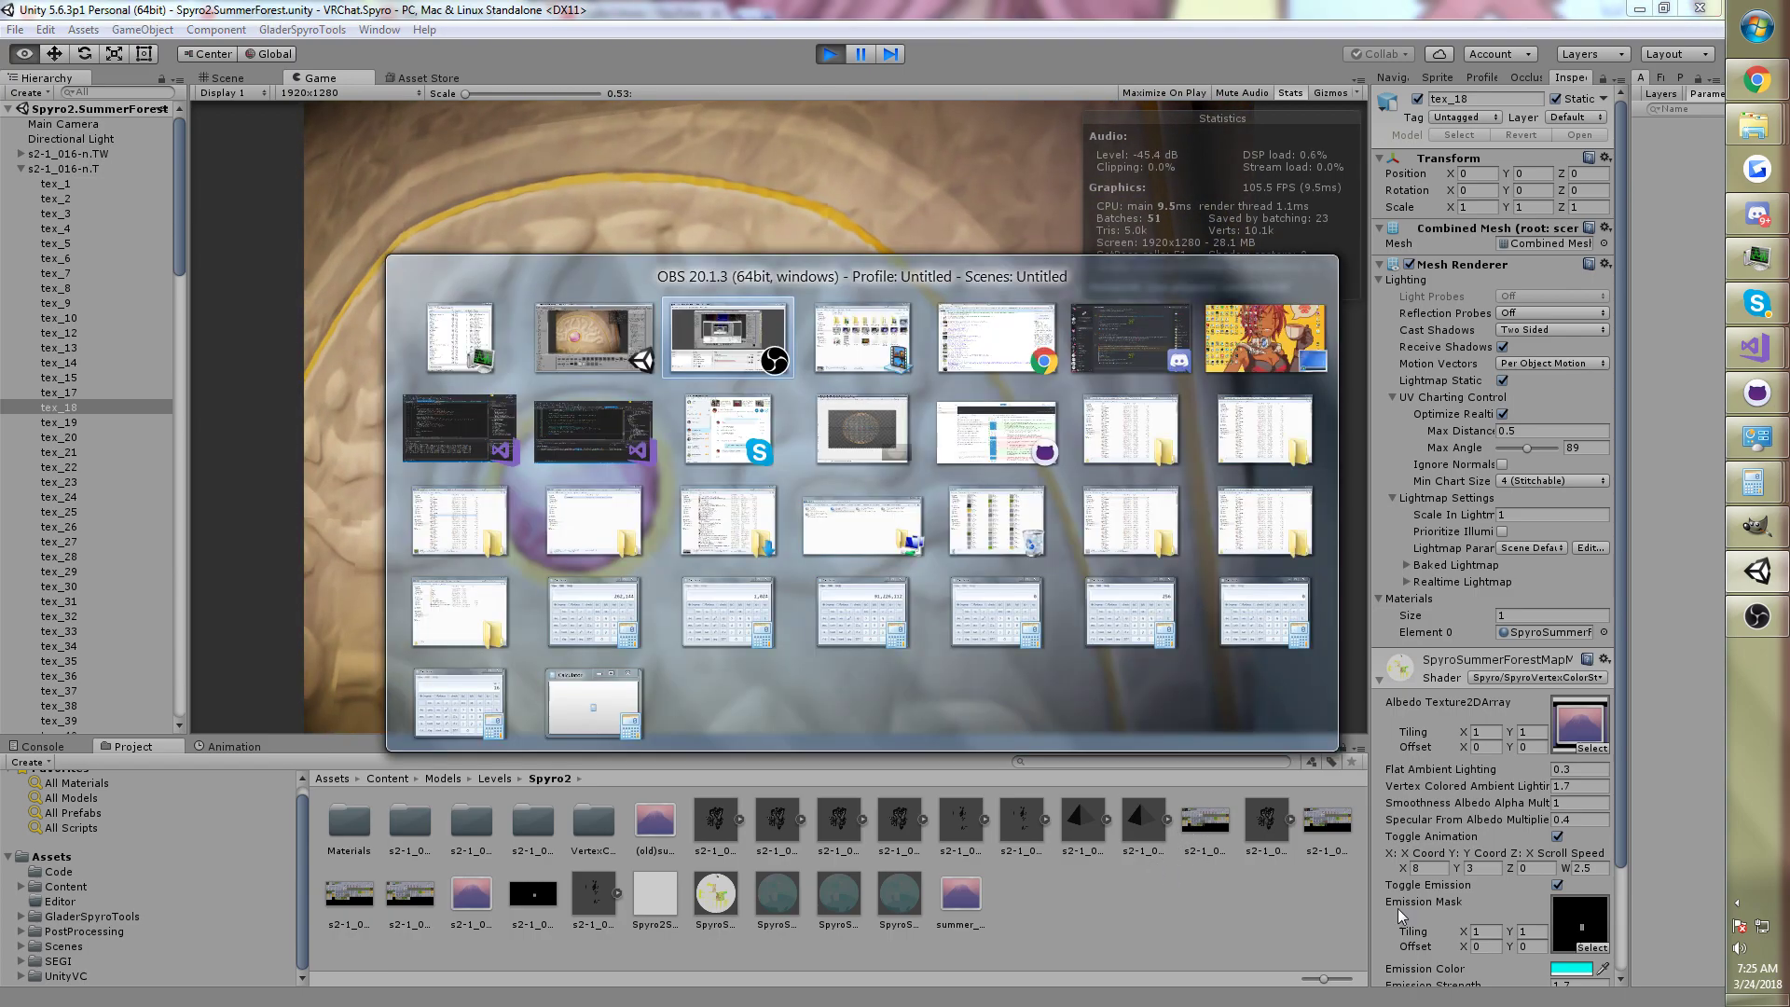